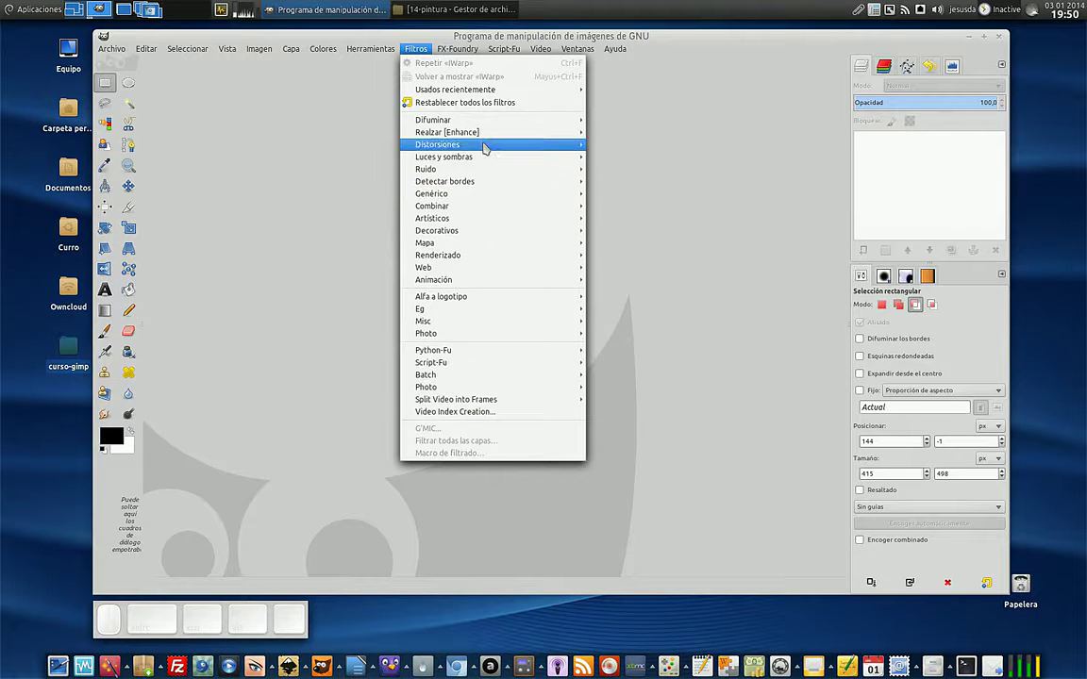
Look through the filter categories, including Difuminar, Distorsiones, Artísticos, Mapa, Web and Python-Fu
mouse_move(485, 148)
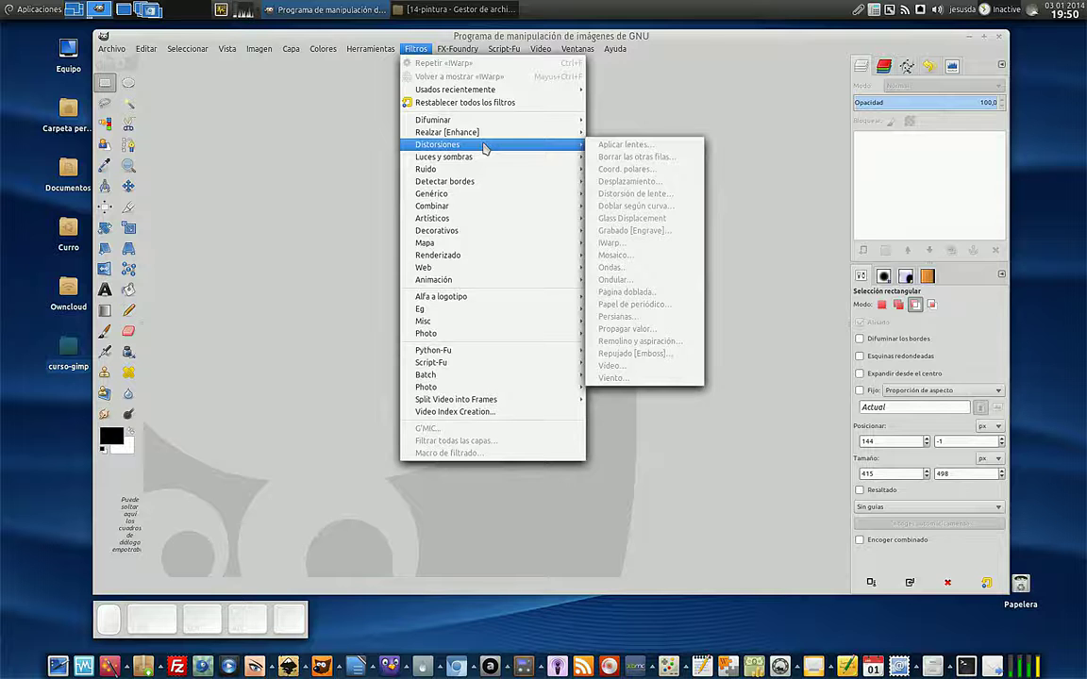
mouse_move(488, 124)
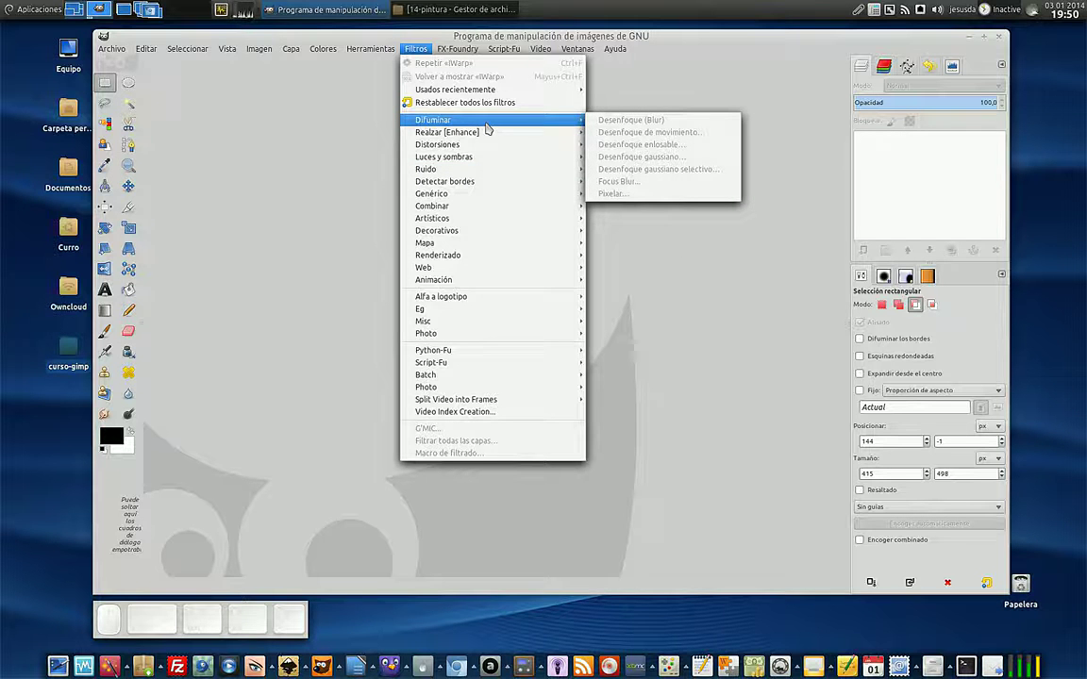
click(339, 142)
click(415, 49)
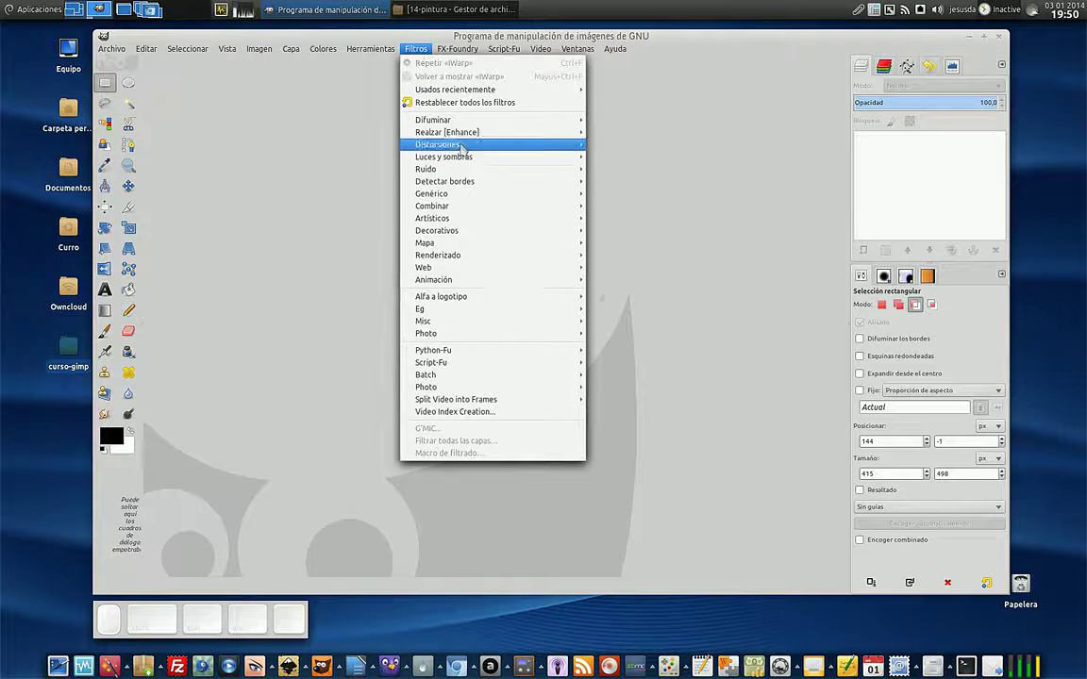
mouse_move(466, 270)
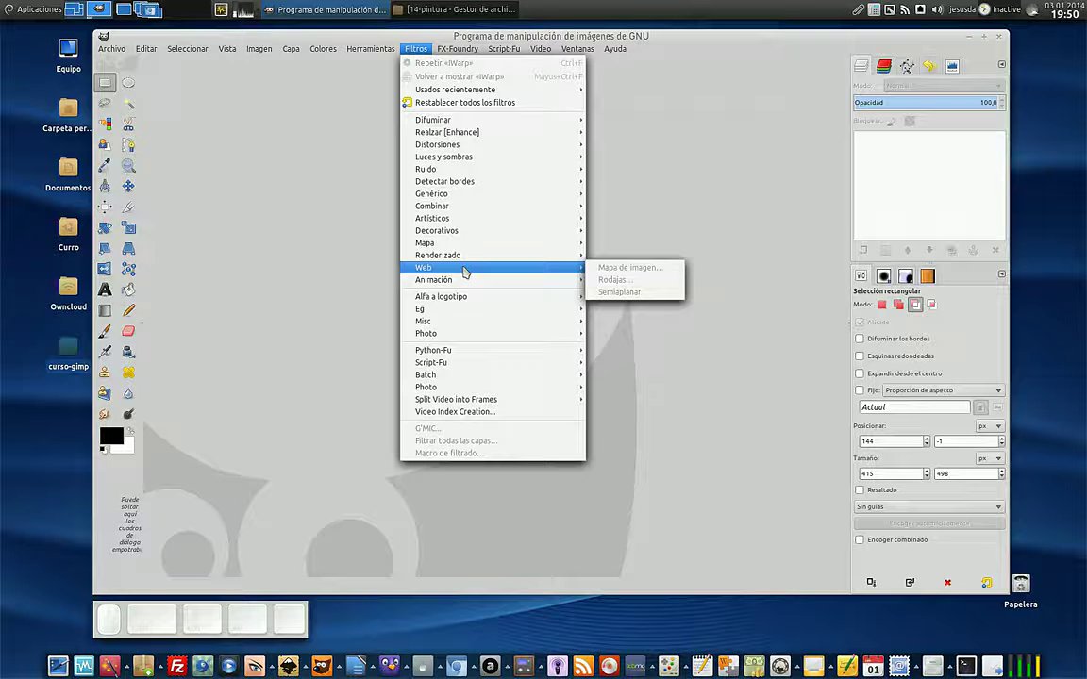
mouse_move(465, 123)
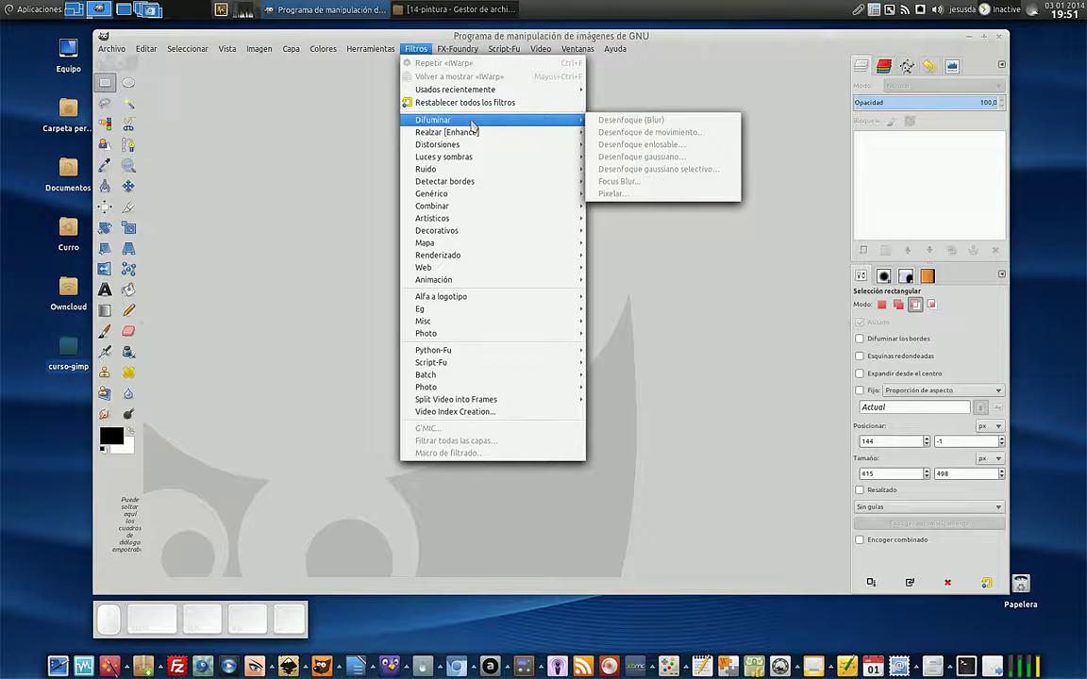
mouse_move(420, 163)
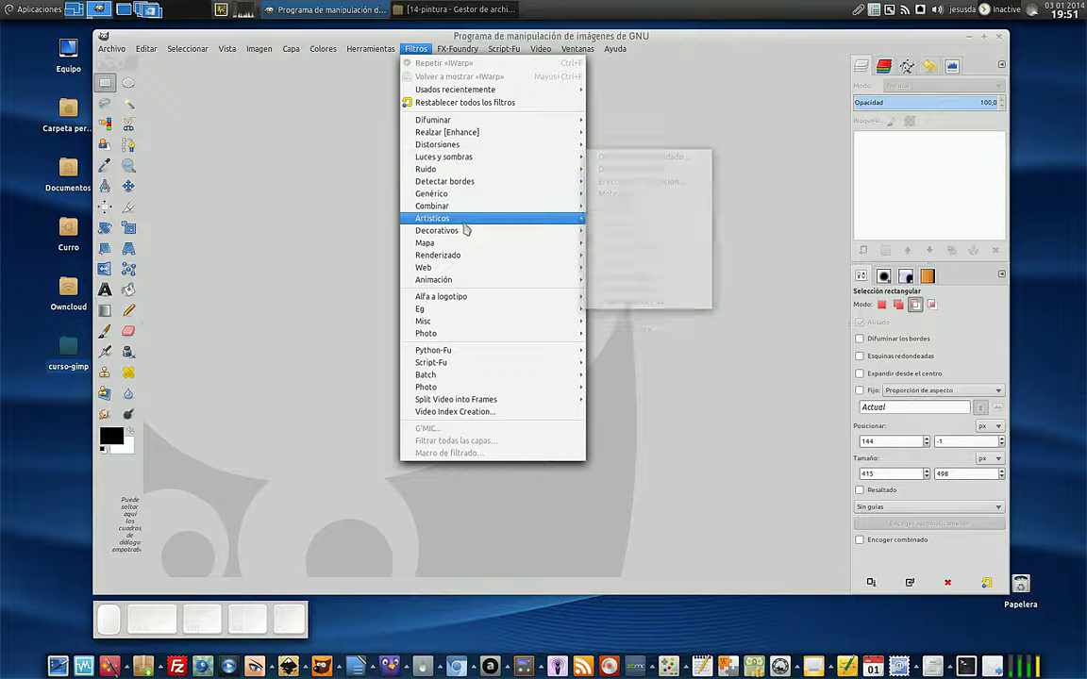
mouse_move(463, 223)
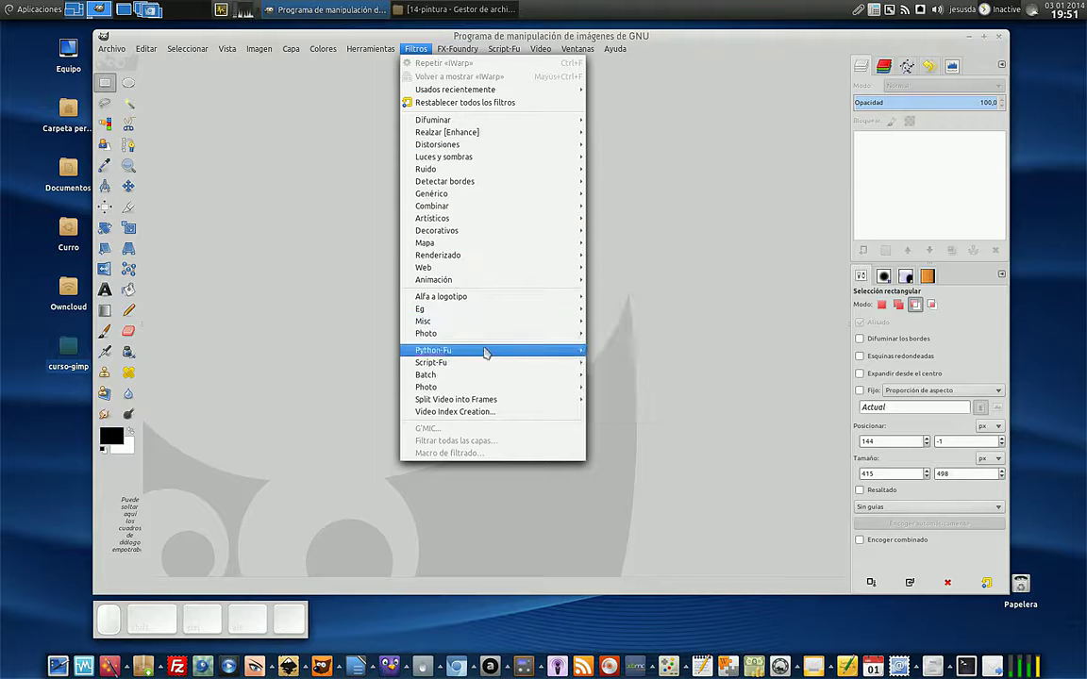
mouse_move(505, 337)
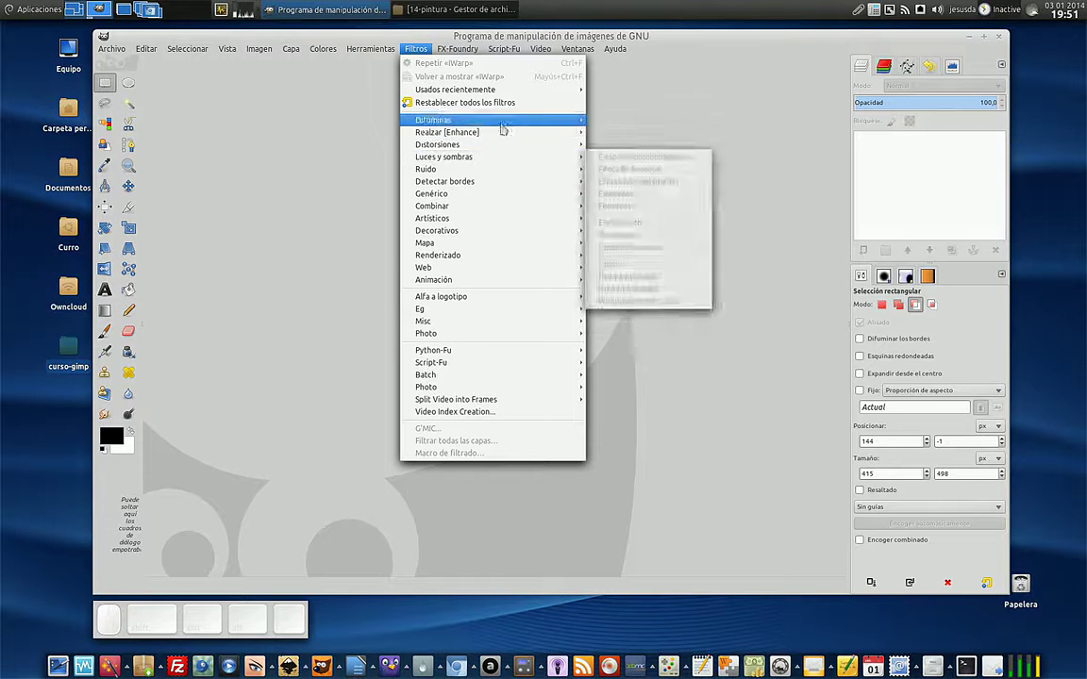
mouse_move(505, 269)
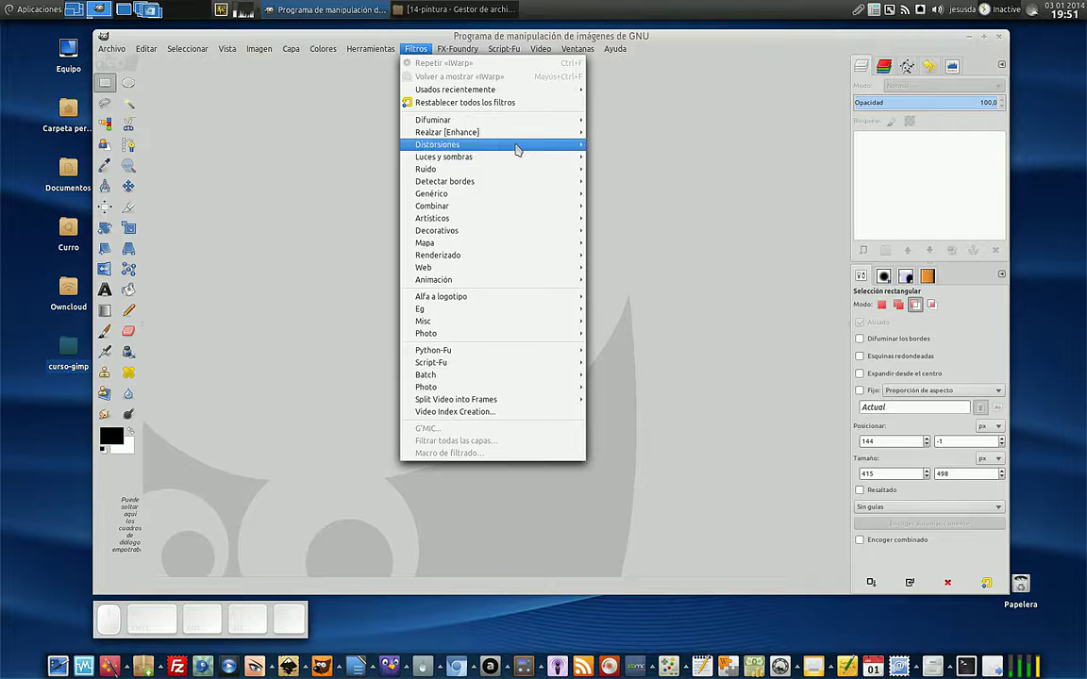
mouse_move(517, 149)
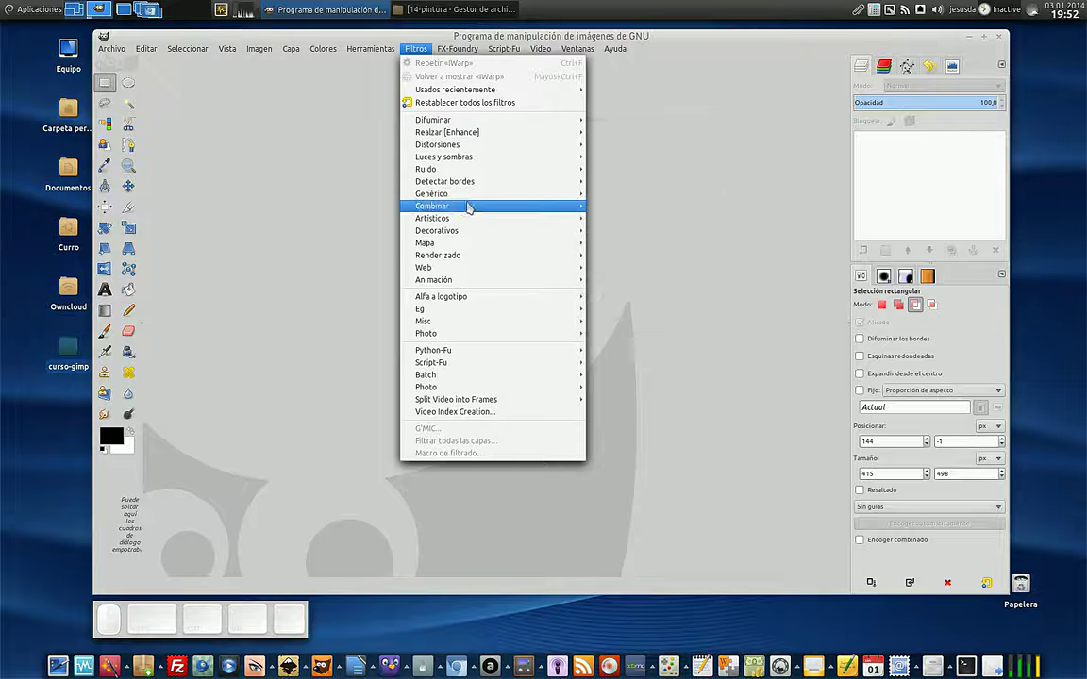
mouse_move(471, 244)
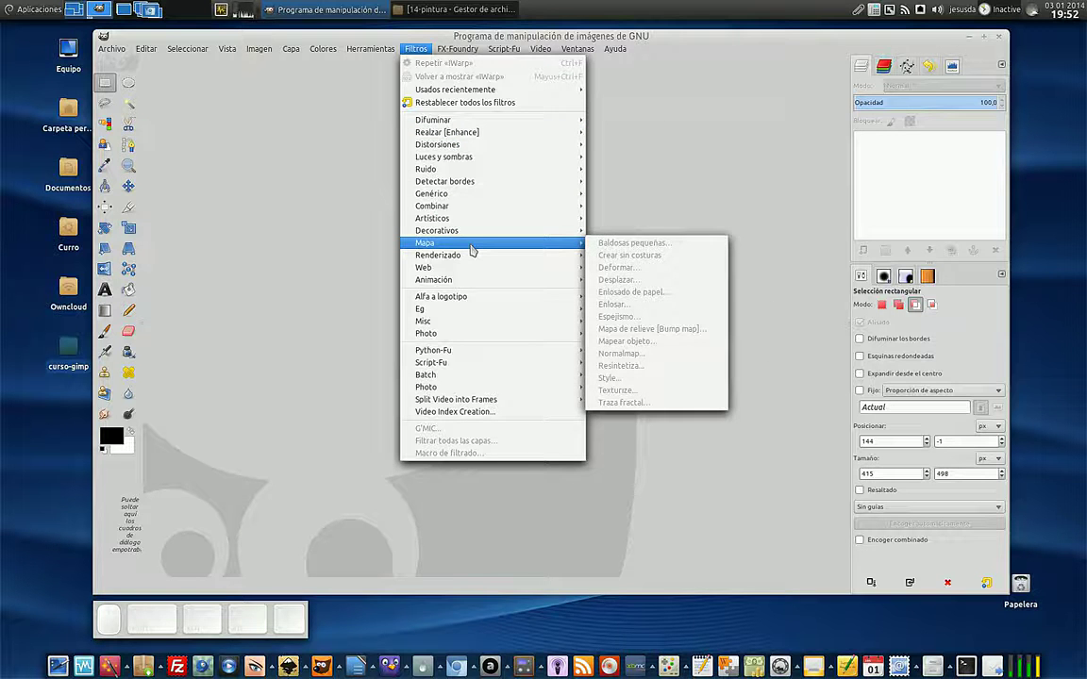
click(261, 258)
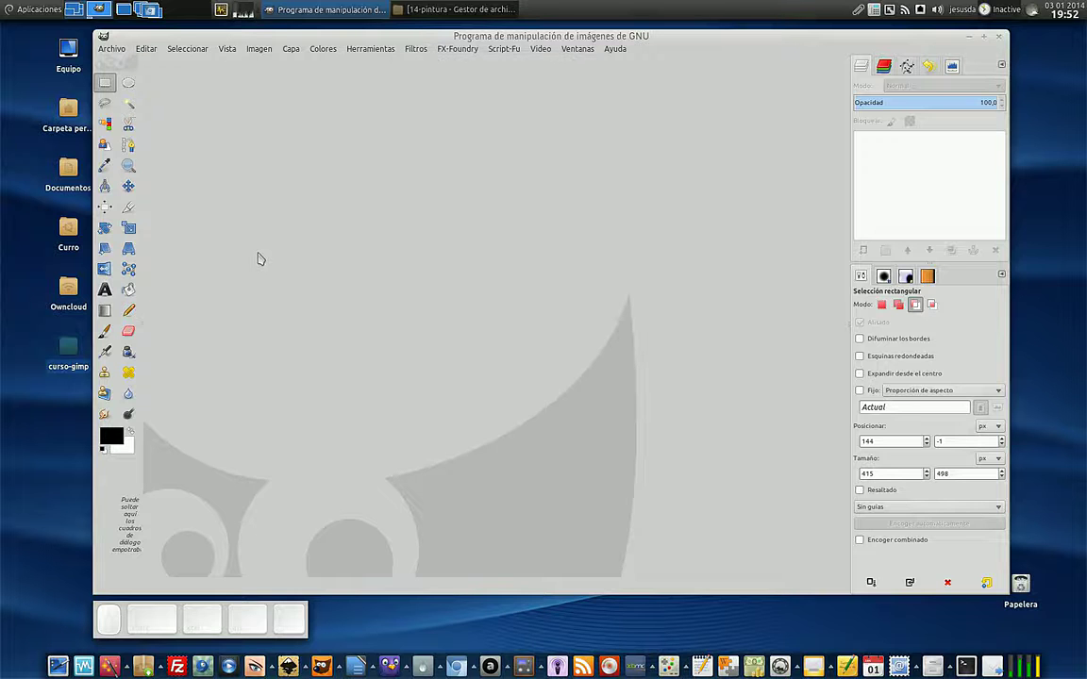
Open carretera.jpg from the curso-gimp folder's ejercicios > 15-filtros subfolder as an image in GIMP
double_click(80, 366)
double_click(691, 347)
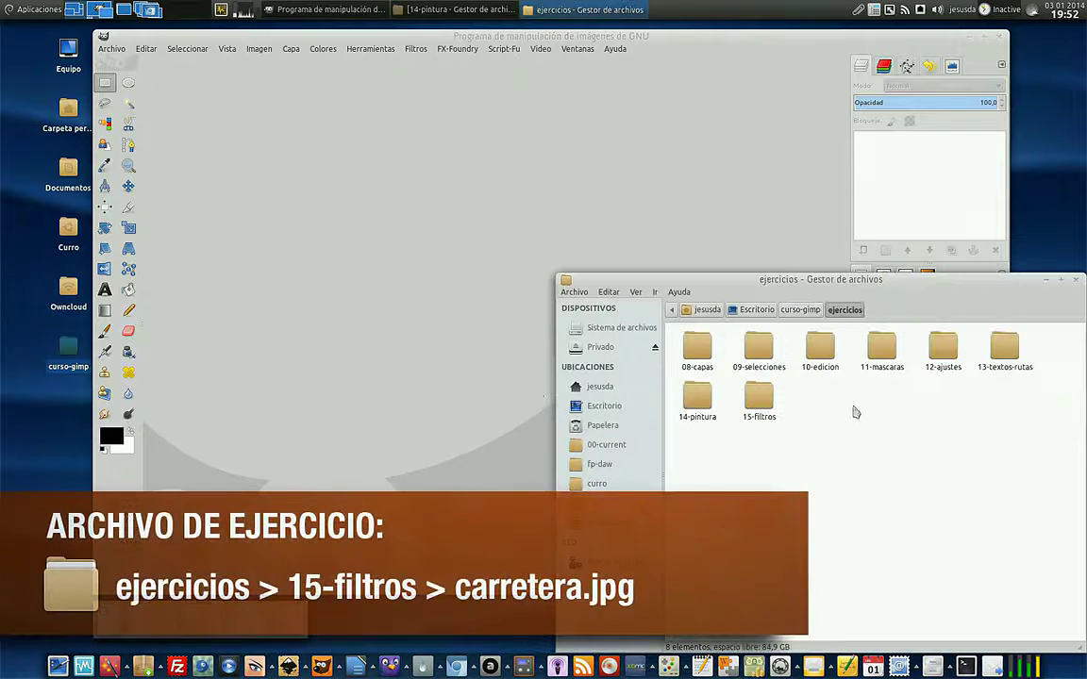
double_click(758, 396)
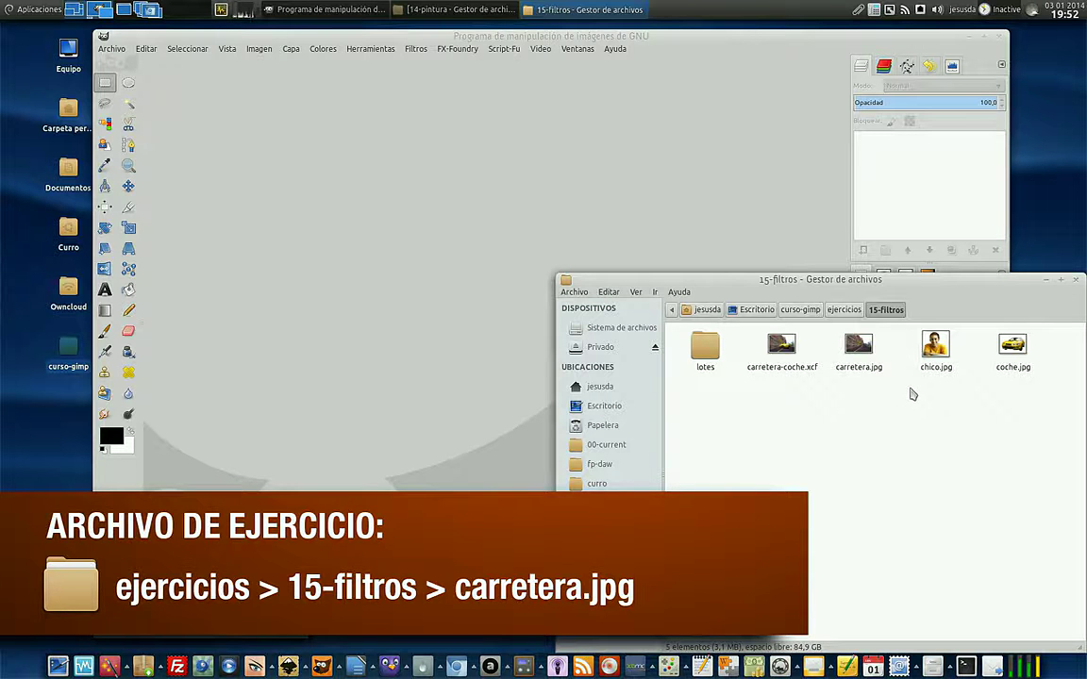
click(877, 363)
drag(877, 363, 412, 177)
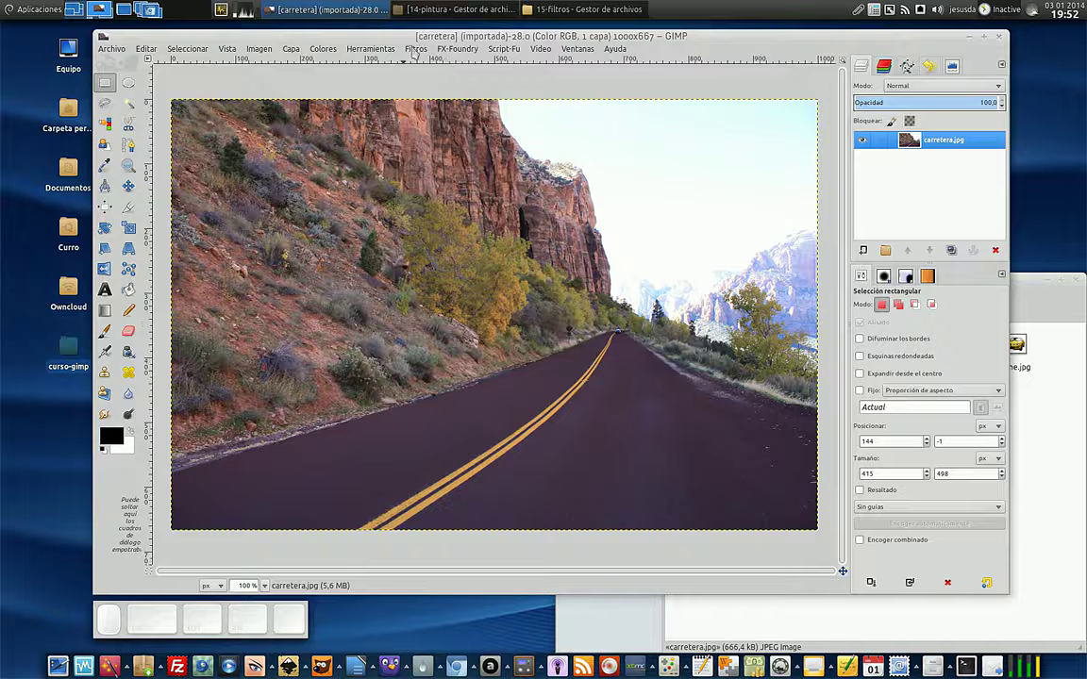
Duplicate the carretera.jpg layer and rename the copy as BLUR
click(416, 48)
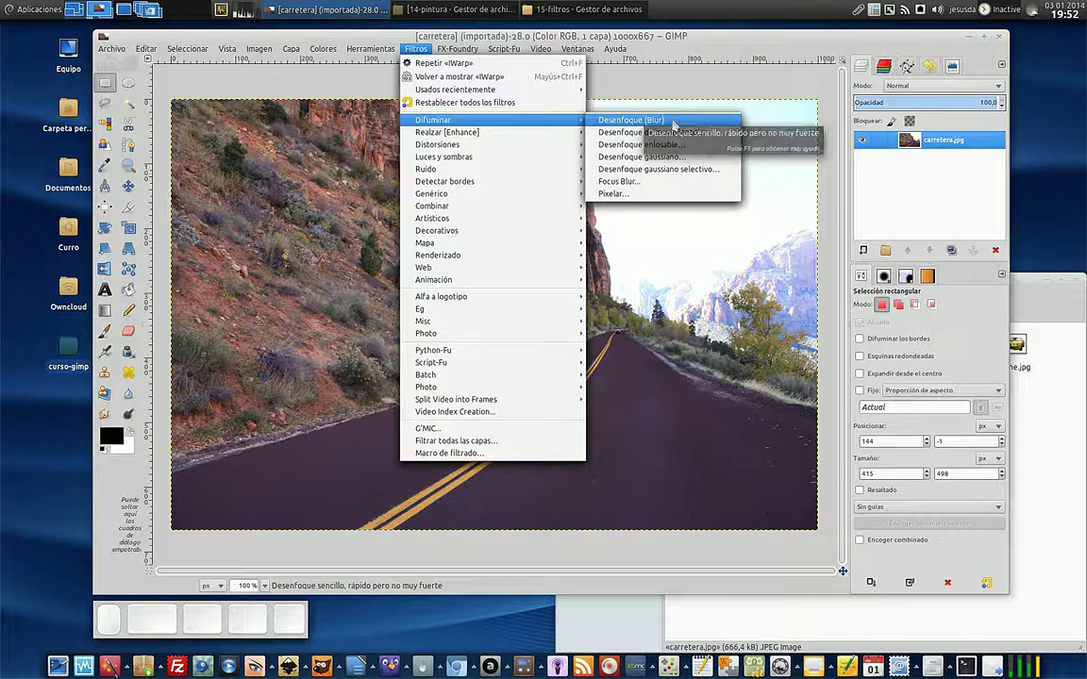
click(810, 168)
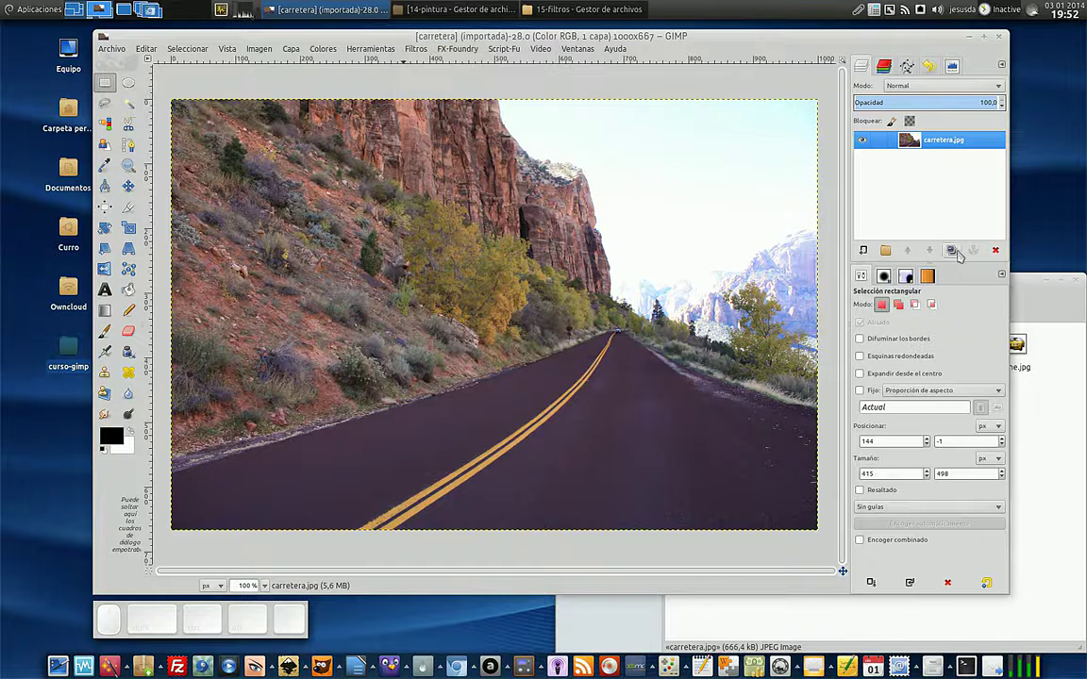
click(953, 251)
double_click(948, 140)
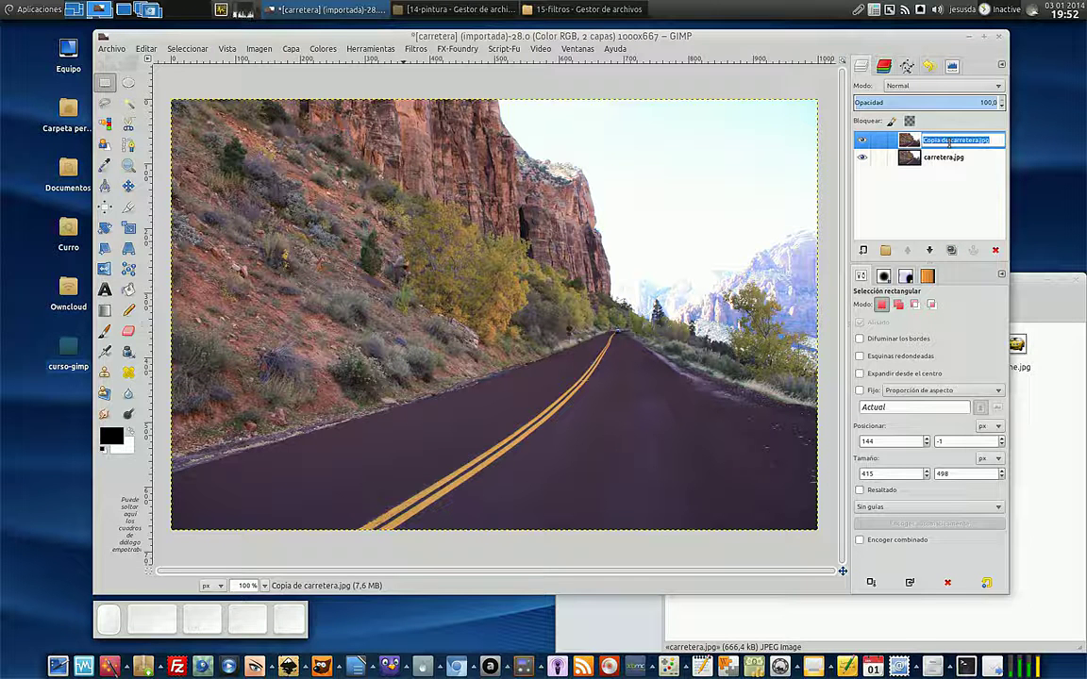
text(BLUR)
key(Return)
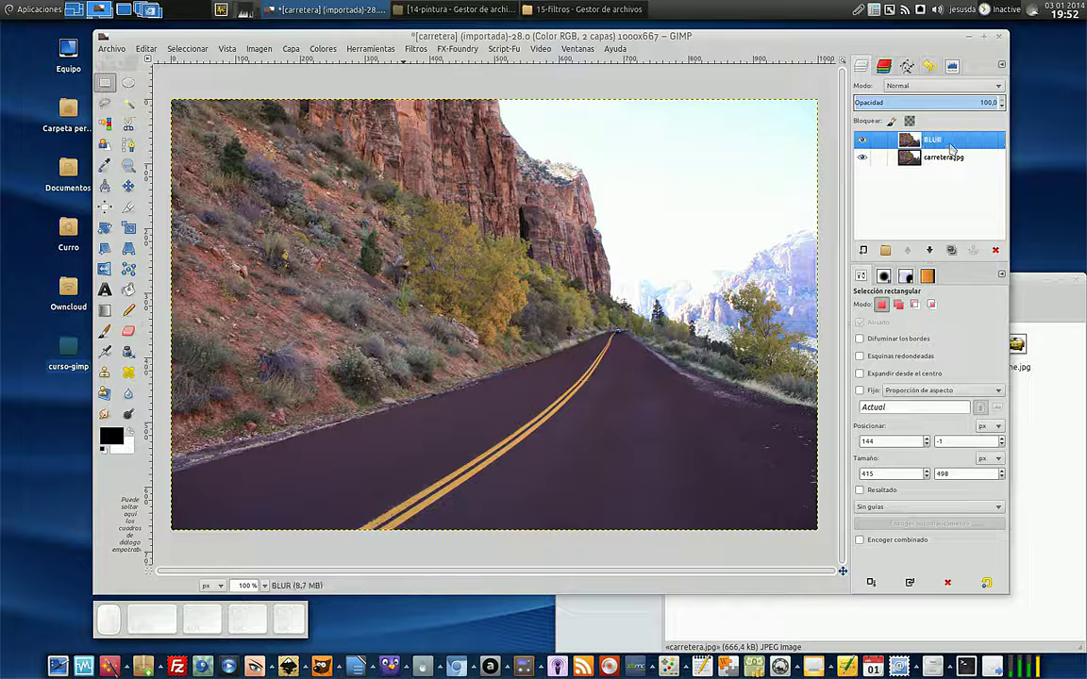
Apply the simple Desenfoque (Blur) filter to the BLUR layer
click(415, 48)
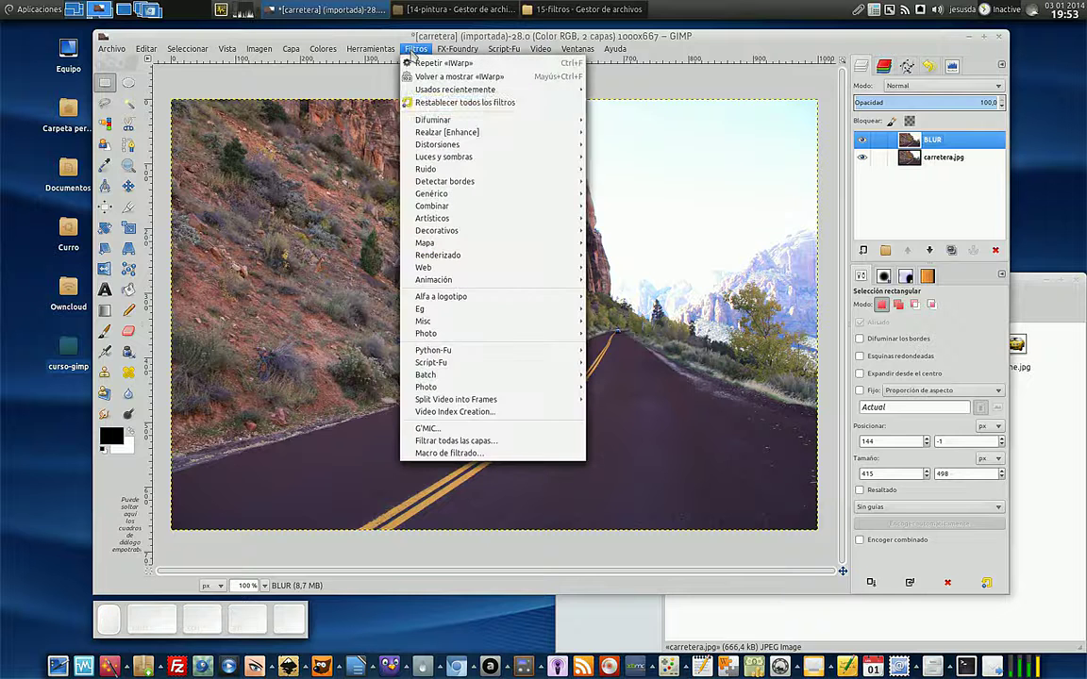
mouse_move(529, 120)
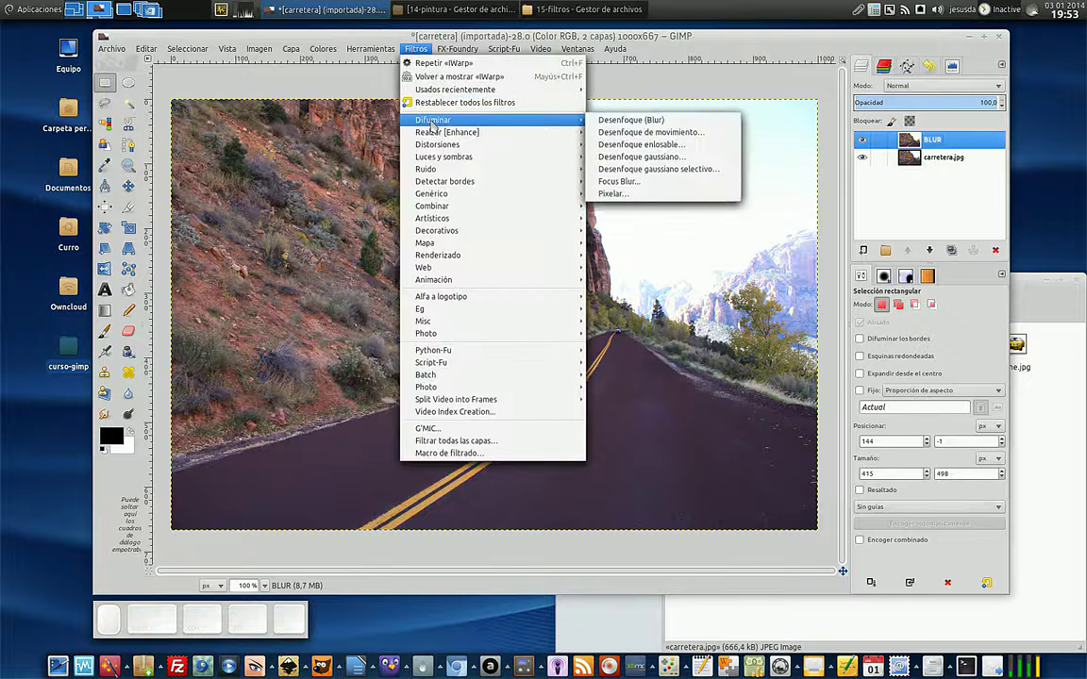
click(669, 121)
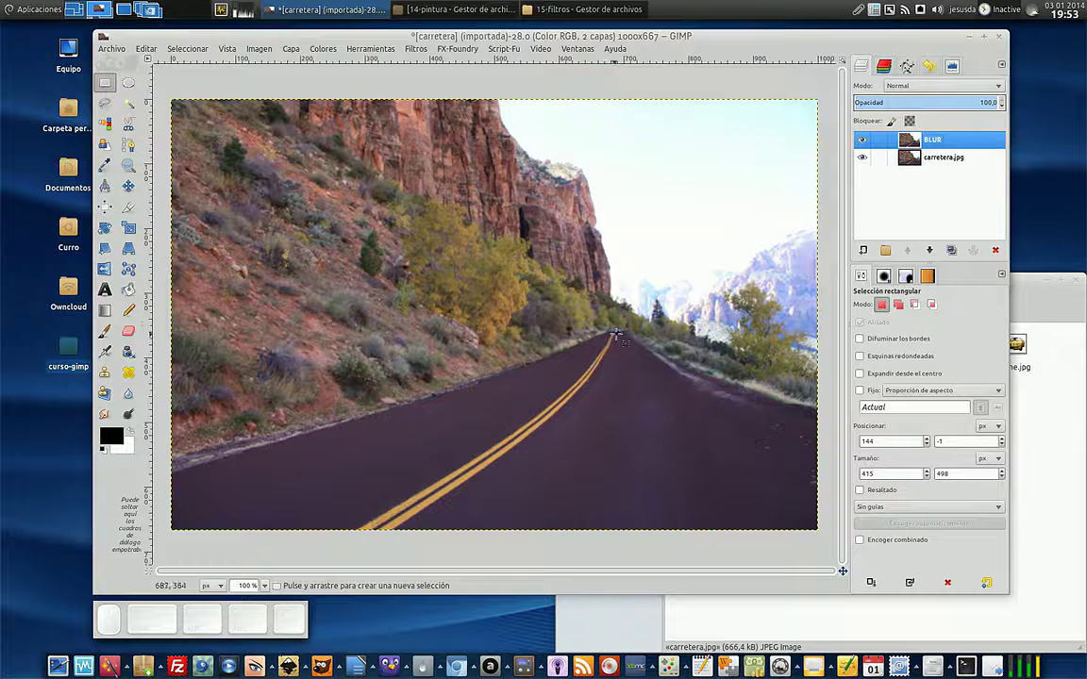
Hide the BLUR layer and duplicate the original carretera.jpg layer
click(863, 139)
click(941, 158)
click(951, 251)
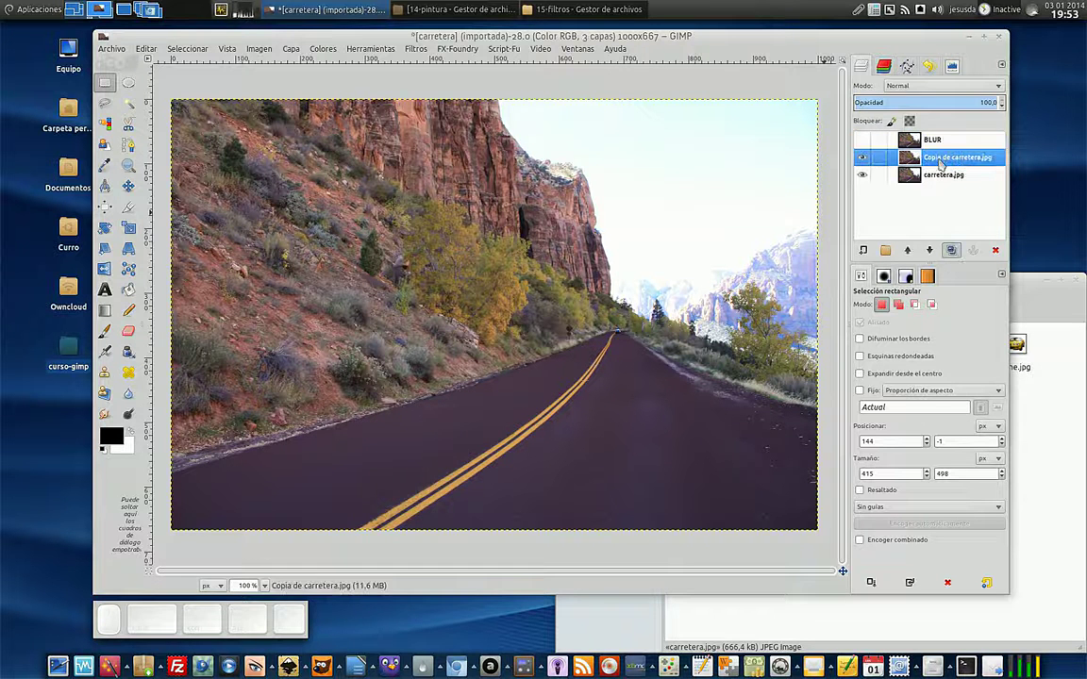
Open the motion blur filter (Desenfoque de movimiento) for the new copy of carretera.jpg
click(415, 50)
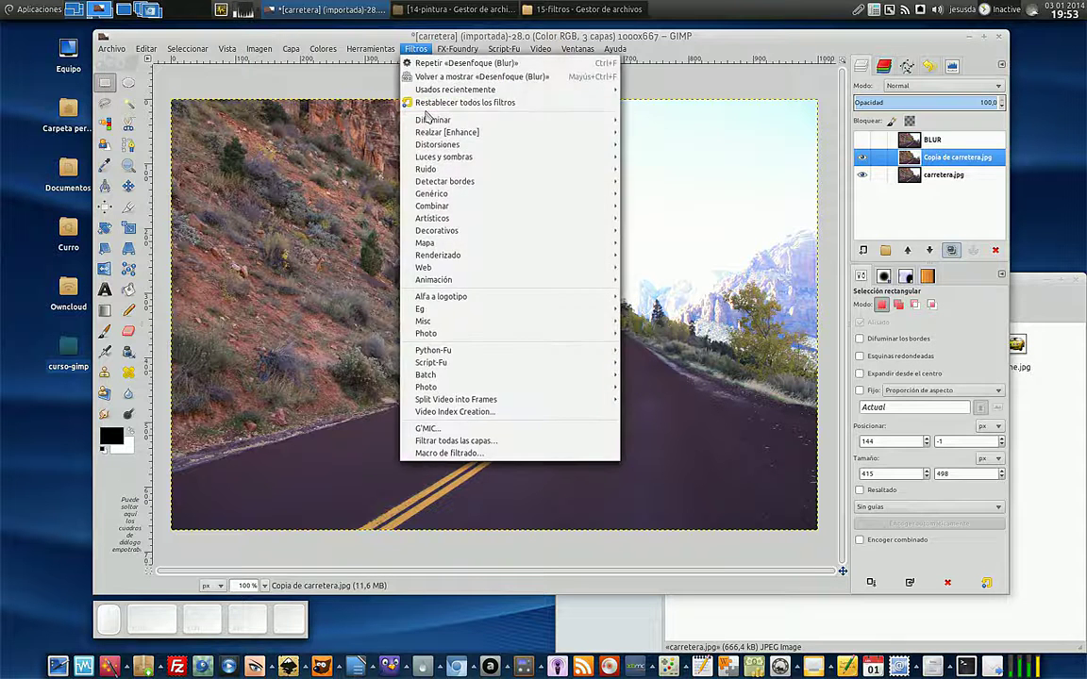
mouse_move(425, 121)
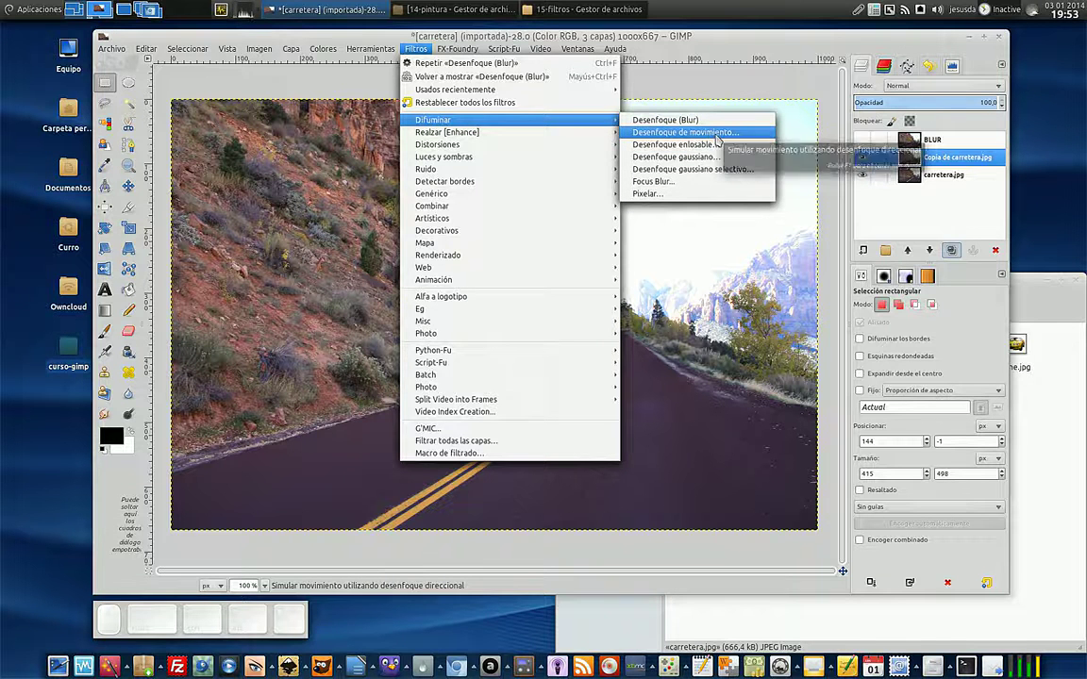
click(717, 135)
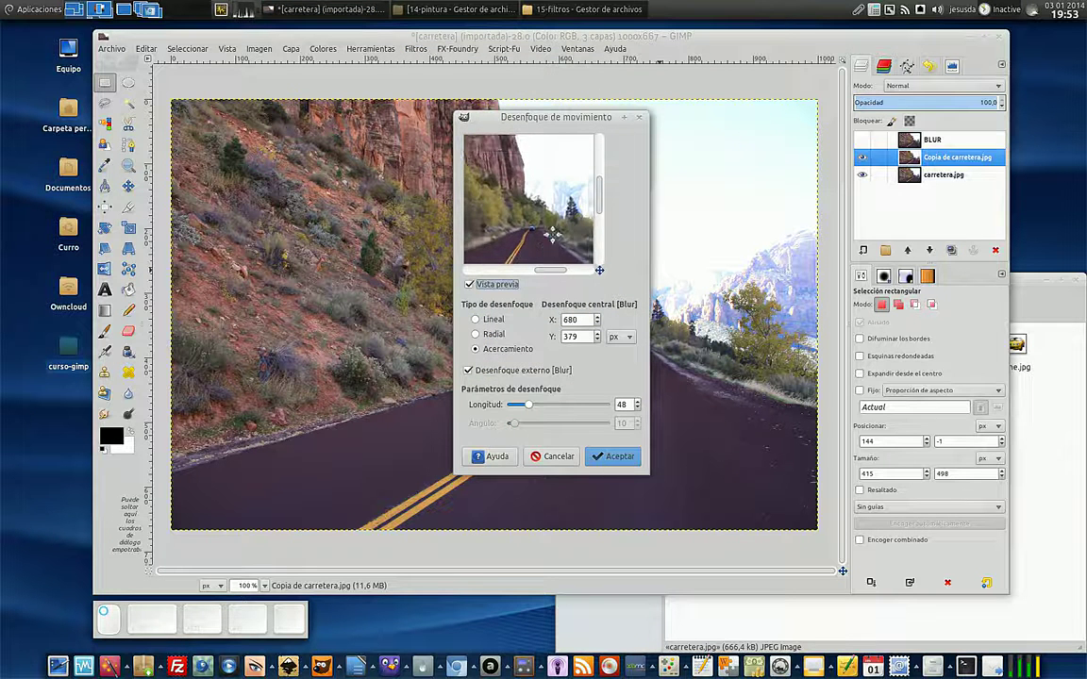
Preview the Lineal motion blur on different areas of the road photo, and try the Radial type
click(479, 319)
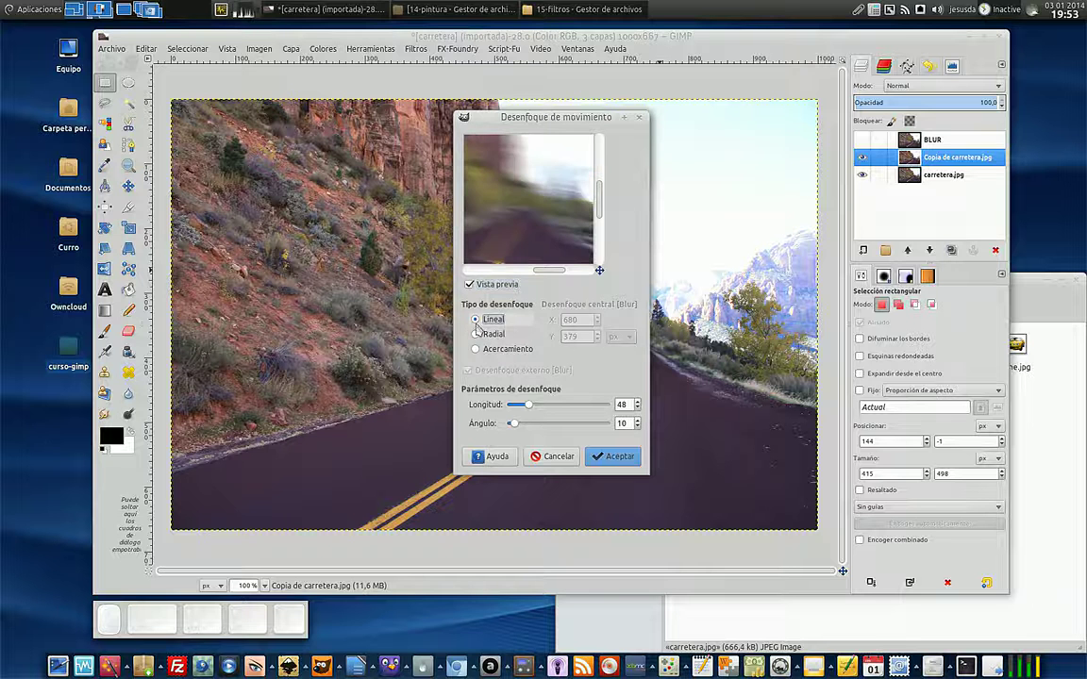
drag(563, 218, 537, 208)
mouse_move(535, 204)
mouse_down()
mouse_move(568, 214)
mouse_move(539, 175)
mouse_move(560, 242)
mouse_move(600, 209)
mouse_move(590, 227)
mouse_move(539, 202)
mouse_move(533, 216)
mouse_move(551, 204)
mouse_up()
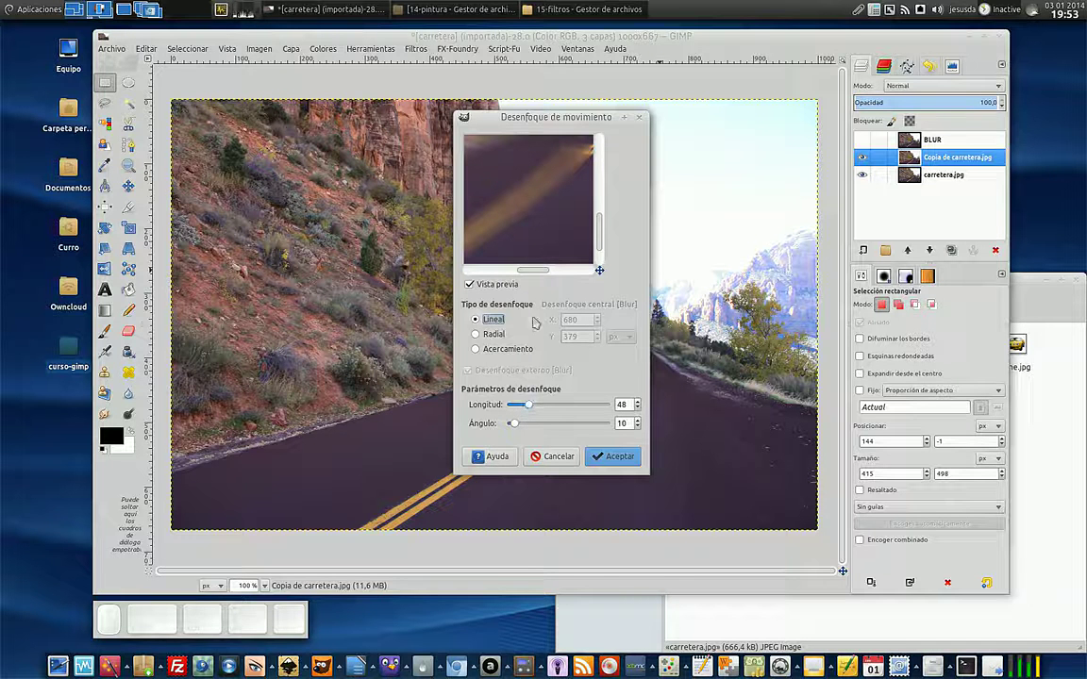
mouse_move(538, 118)
mouse_down()
mouse_move(471, 133)
mouse_move(711, 140)
mouse_move(522, 132)
mouse_up()
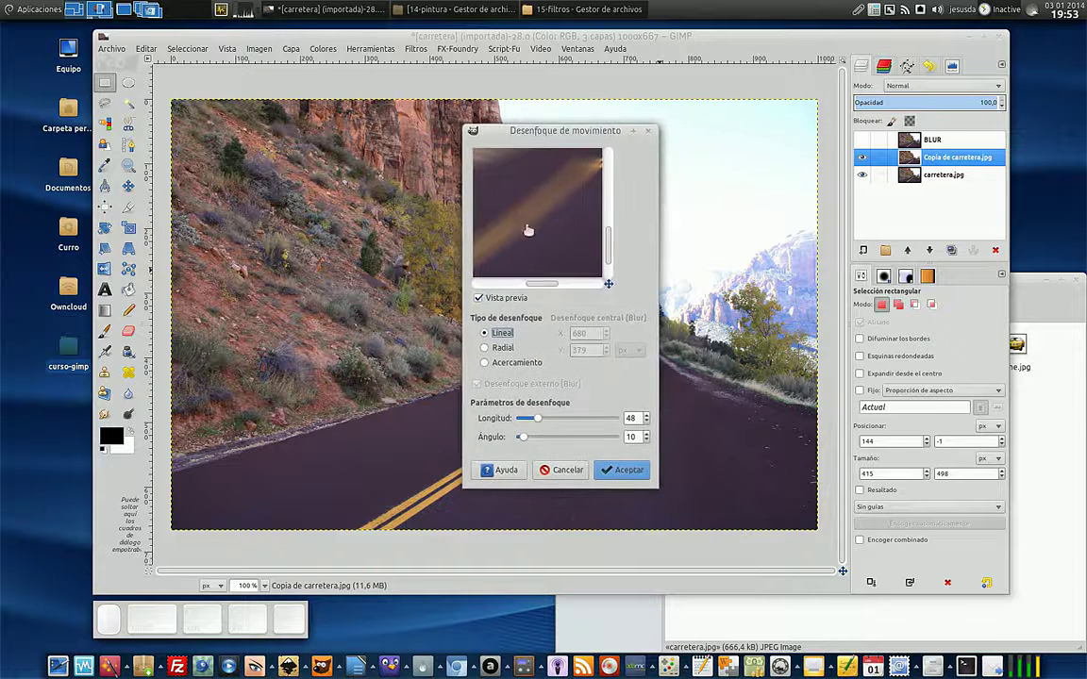
mouse_move(609, 287)
mouse_down()
mouse_move(604, 269)
mouse_move(633, 274)
mouse_move(625, 287)
mouse_move(603, 273)
mouse_move(615, 283)
mouse_up()
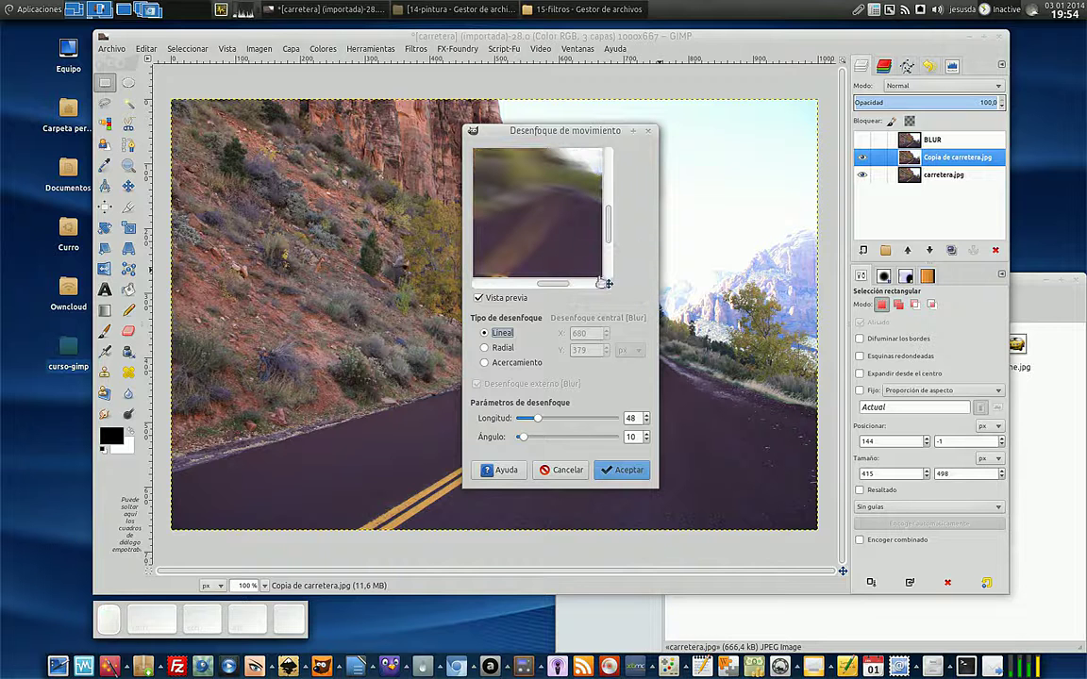
drag(600, 281, 570, 261)
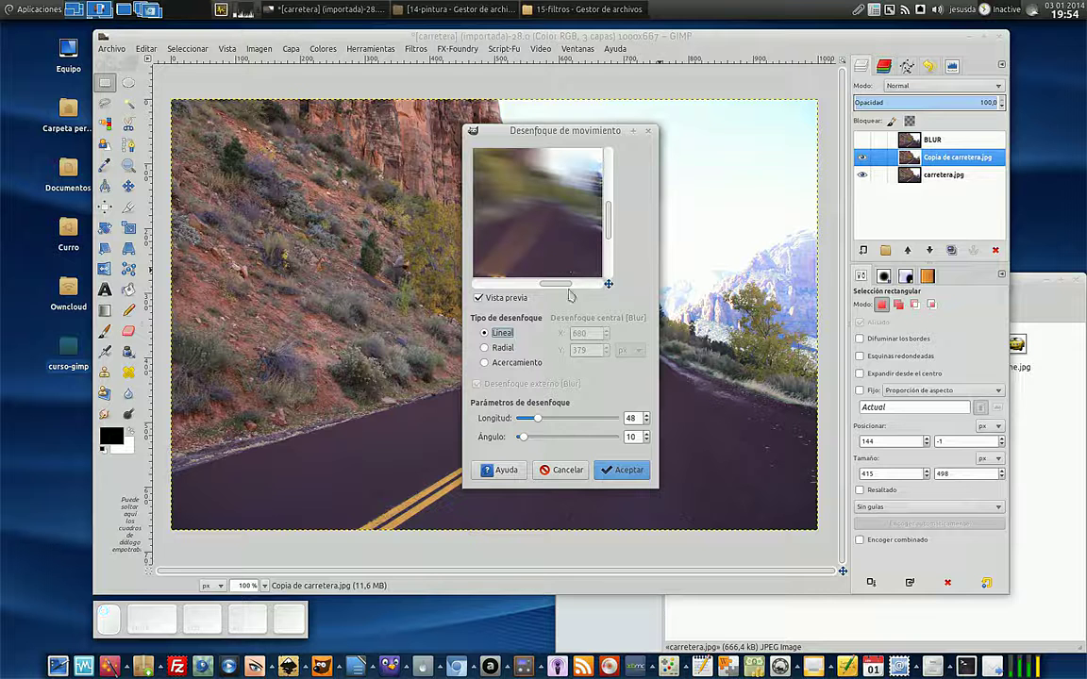
click(483, 348)
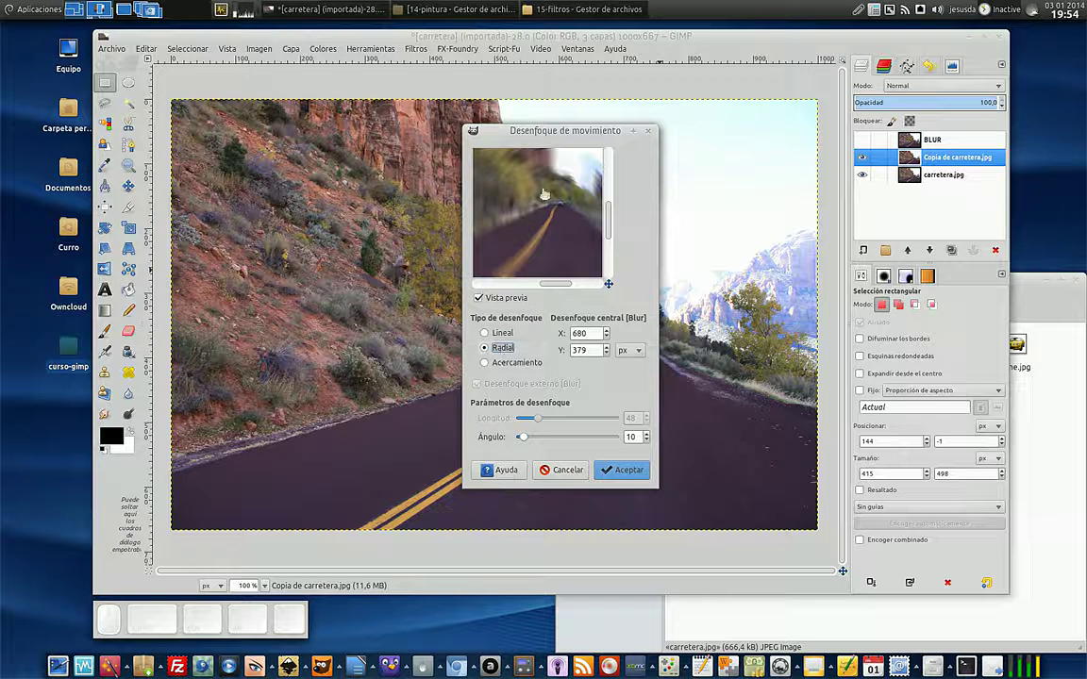
Apply the motion blur to the layer copy with the blur type Acercamiento
click(496, 366)
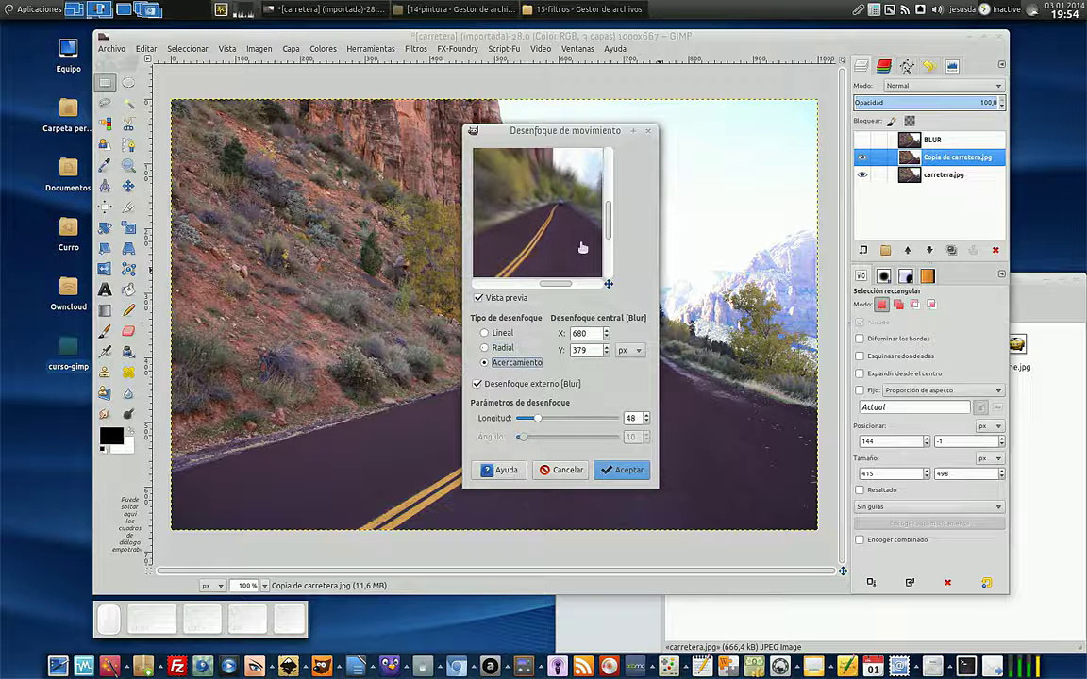
click(623, 469)
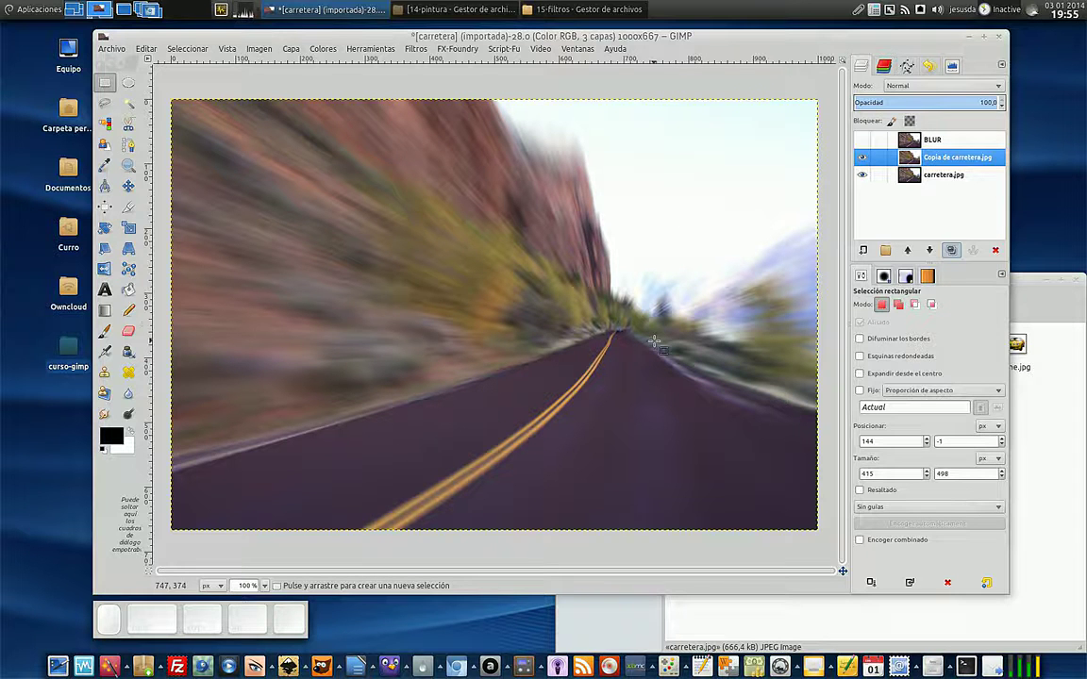
Rename the motion-blurred layer copy as DESENFOQUE DE MOVIMIENTO
double_click(956, 158)
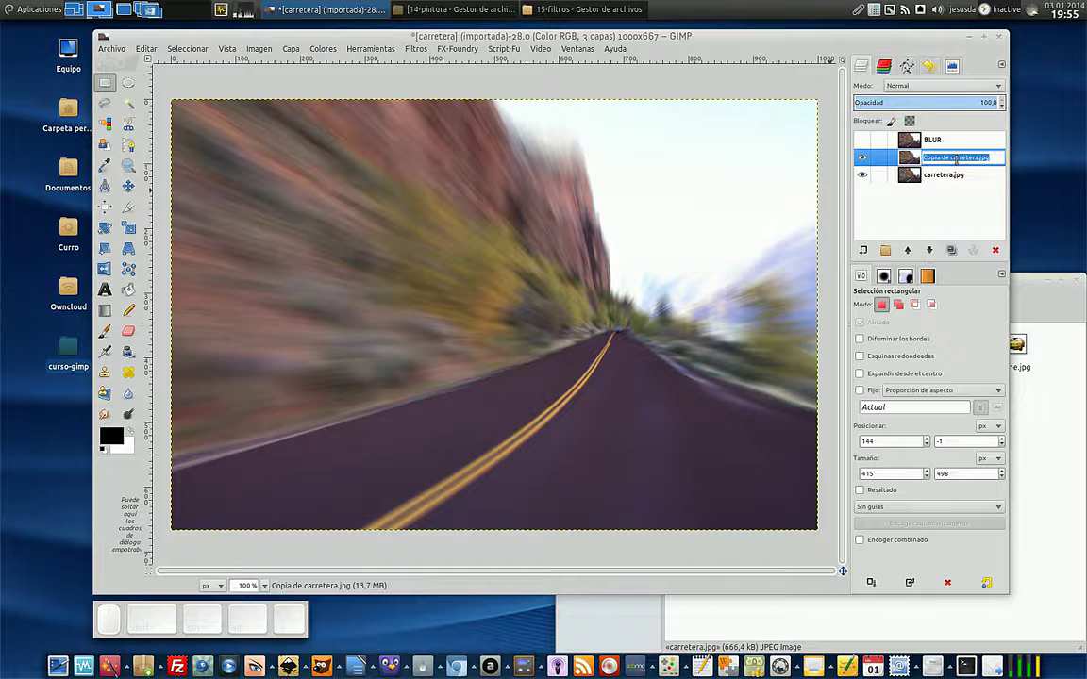
text(DESENFOQUE DE MOVIMI)
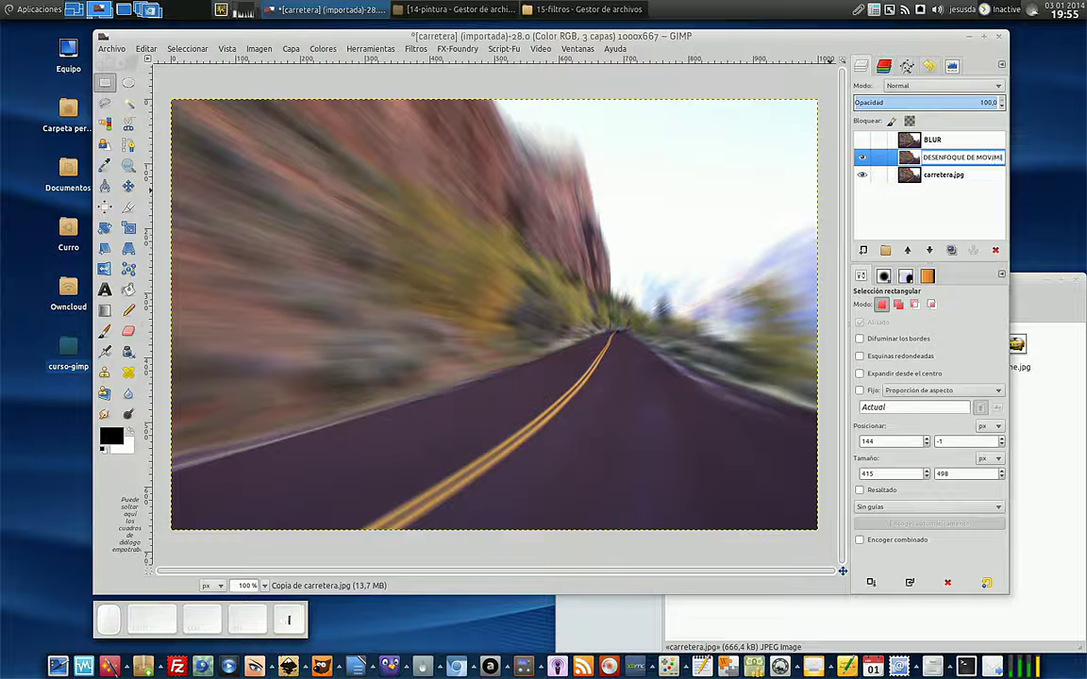
key(Return)
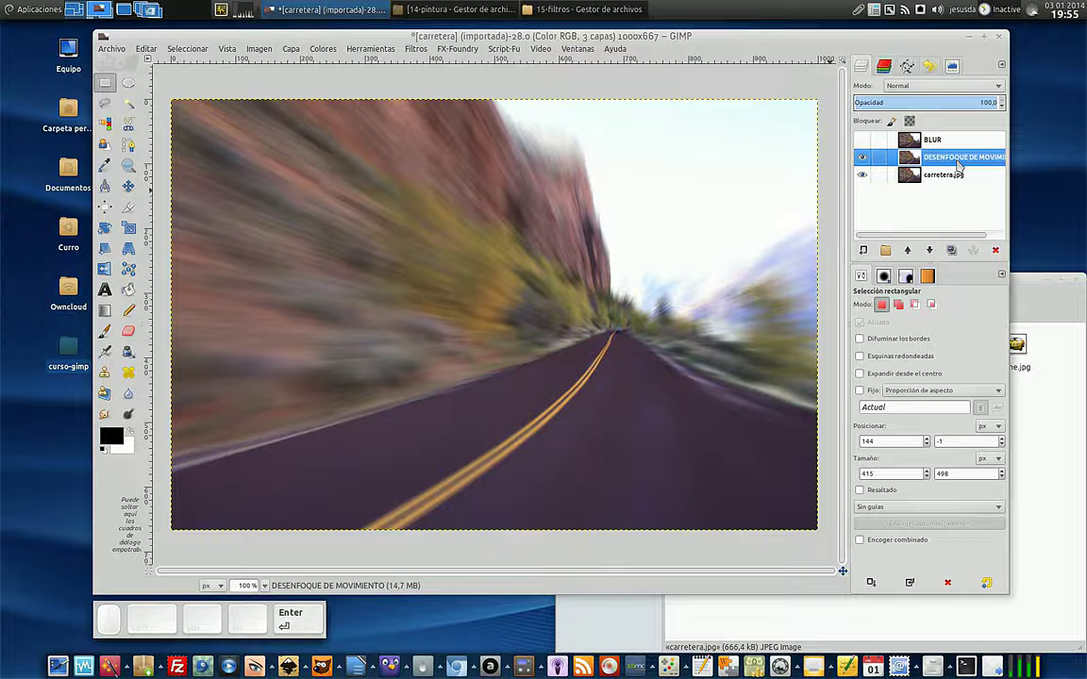
Compare the motion blur with the original photo by toggling the DESENFOQUE DE MOVIMIENTO layer's visibility, leaving the layer hidden
click(862, 157)
click(862, 158)
click(863, 158)
click(862, 157)
click(863, 158)
click(862, 158)
click(862, 157)
click(862, 158)
click(862, 158)
click(862, 157)
click(862, 158)
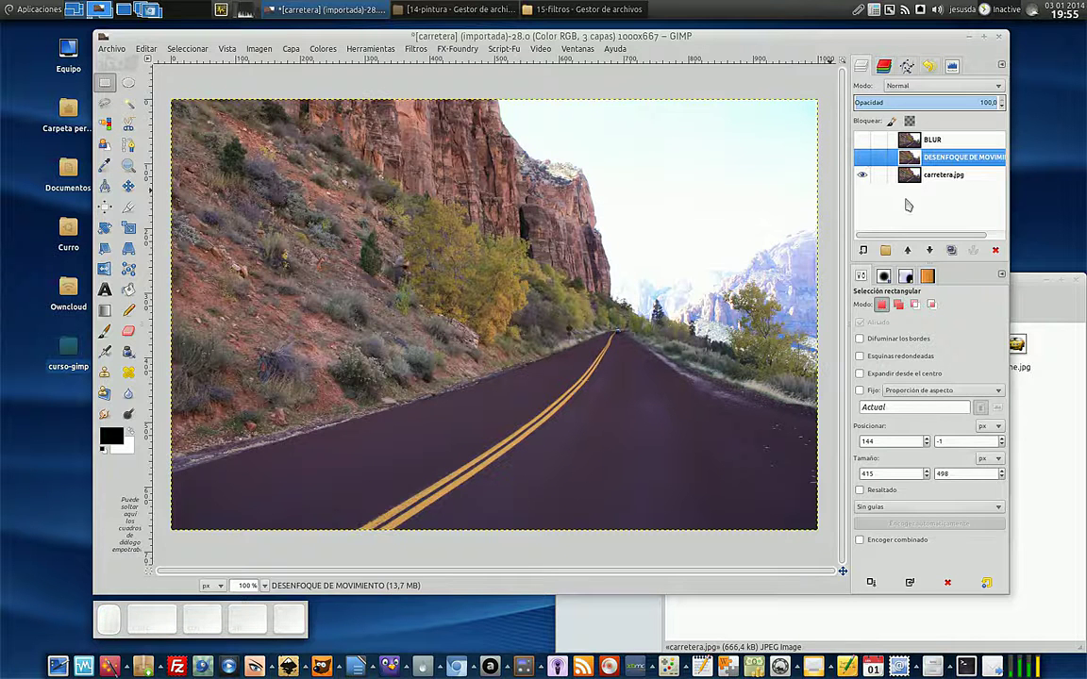
Duplicate the original carretera.jpg layer and open the Gaussian blur filter (Desenfoque gaussiano) for the copy
click(909, 179)
click(951, 250)
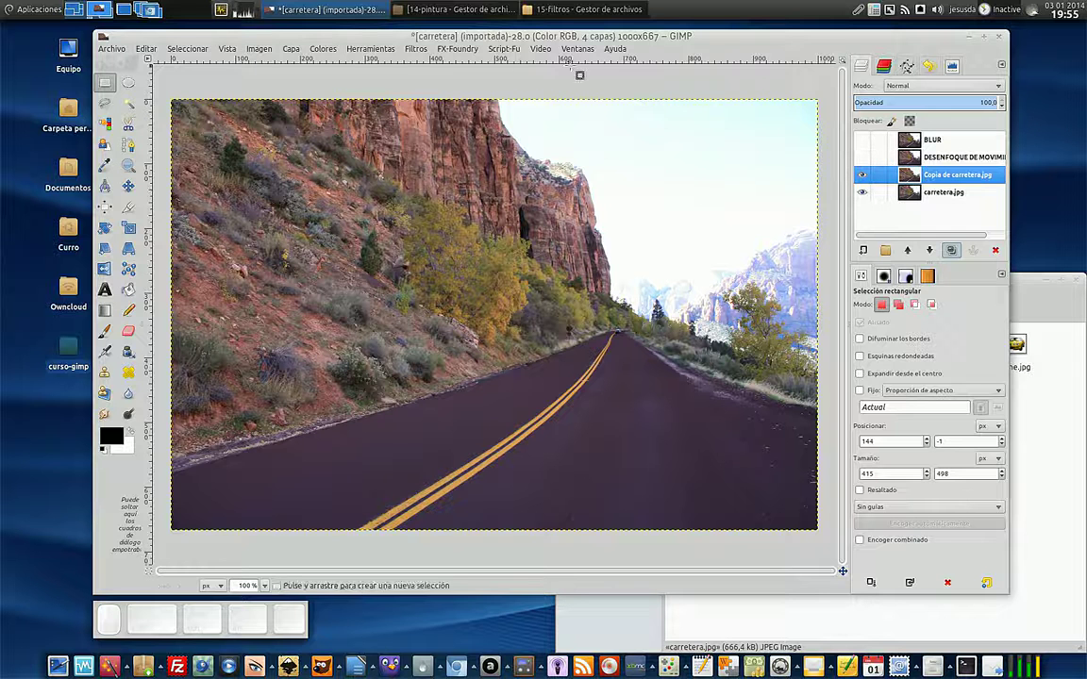
click(416, 49)
mouse_move(453, 120)
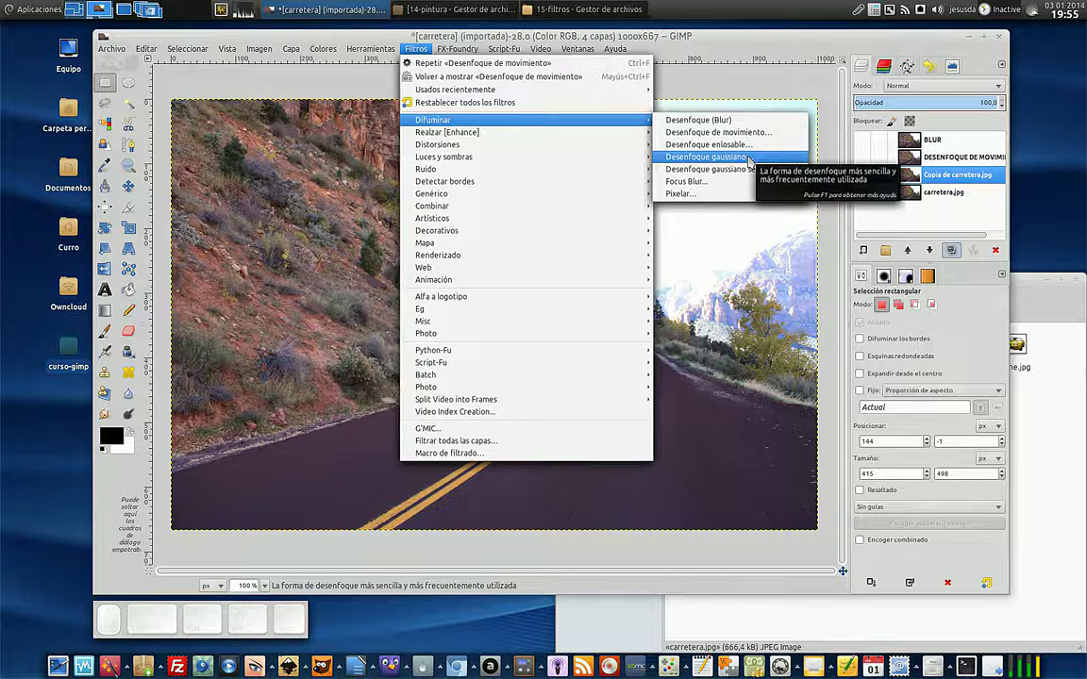
click(717, 157)
Preview several Gaussian blur radii on the road photo, and apply the blur with 26 px horizontally and vertically
drag(547, 288, 505, 256)
click(512, 369)
drag(513, 371, 514, 372)
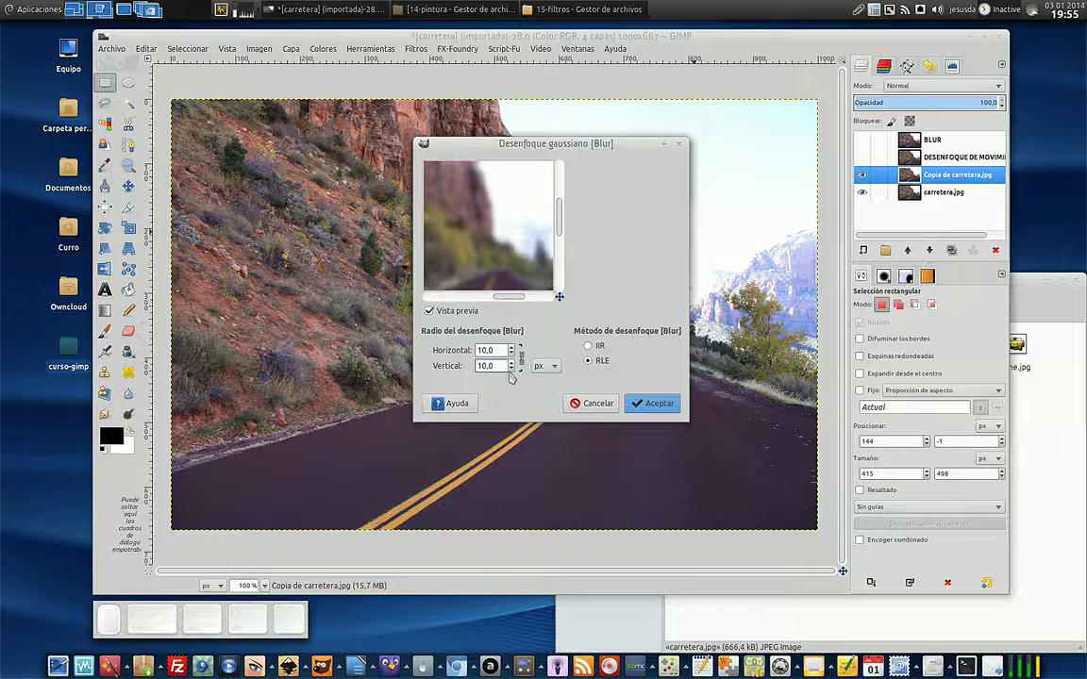
drag(511, 371, 514, 375)
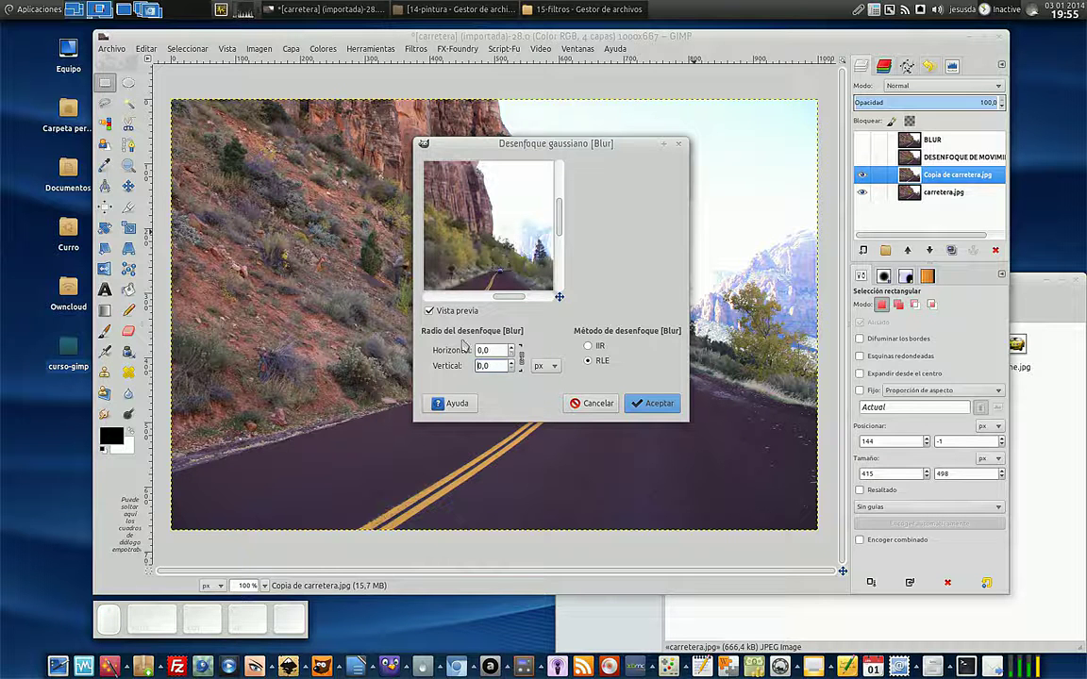
click(514, 348)
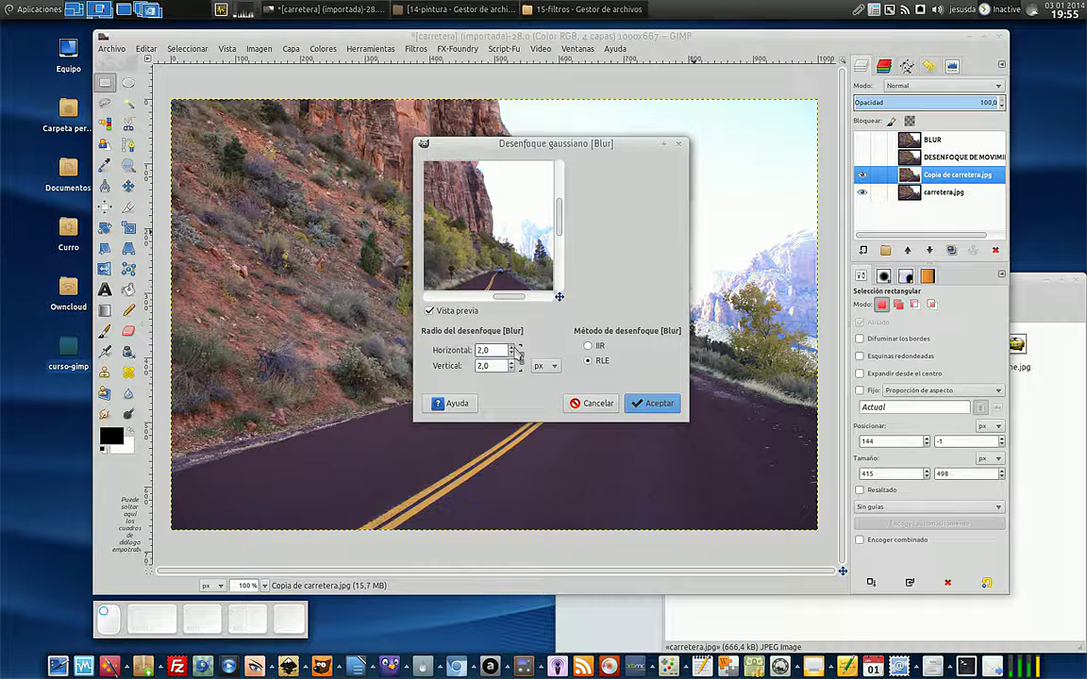
drag(518, 352, 512, 370)
click(512, 369)
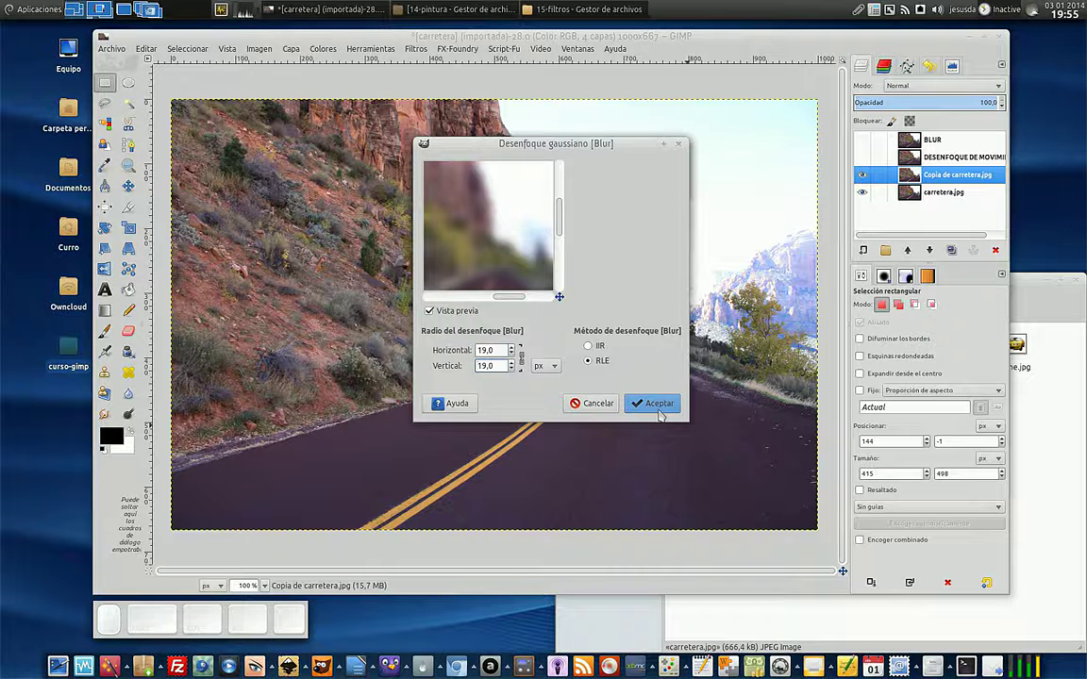
click(512, 349)
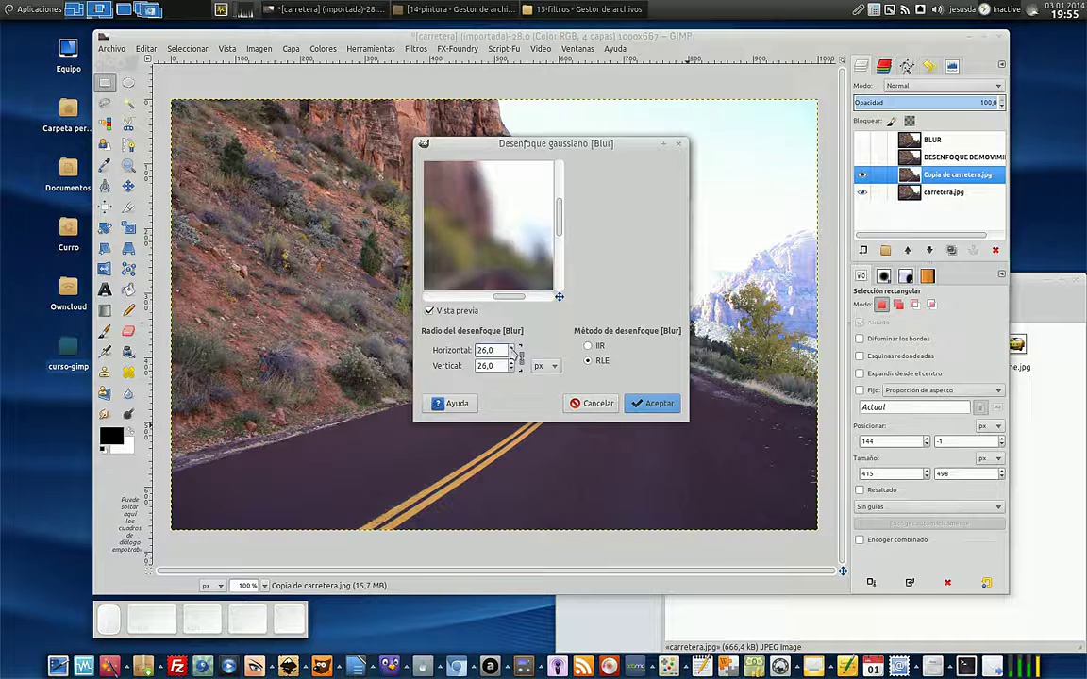
click(639, 412)
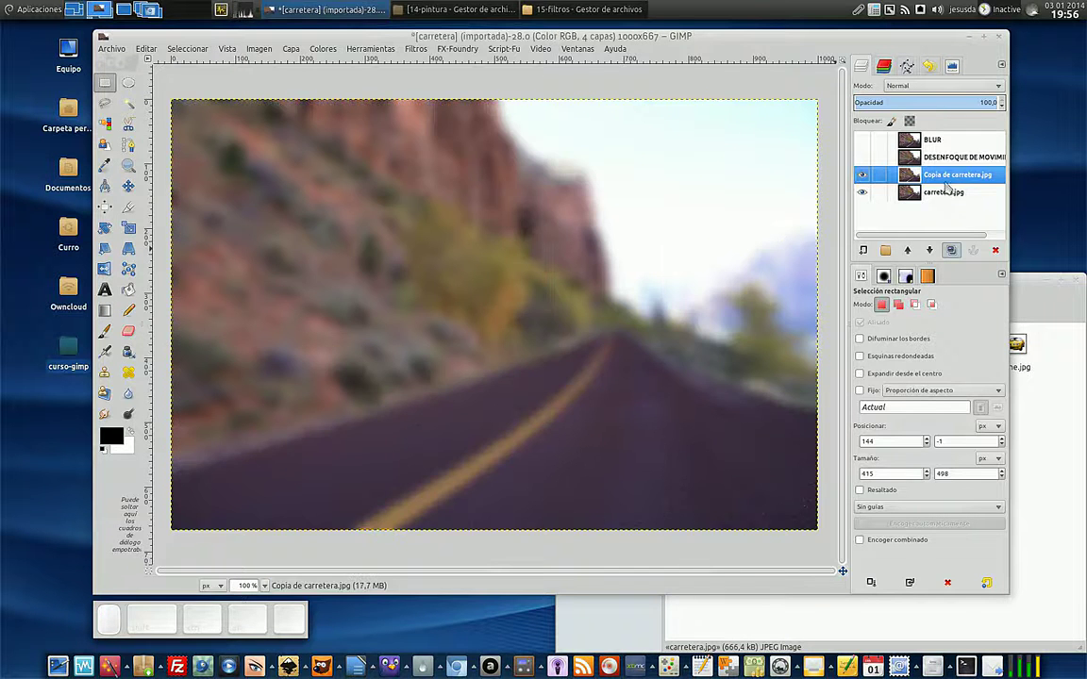
Rename the Gaussian-blurred layer copy as DESENFOQUE GAUSSIANO
double_click(938, 177)
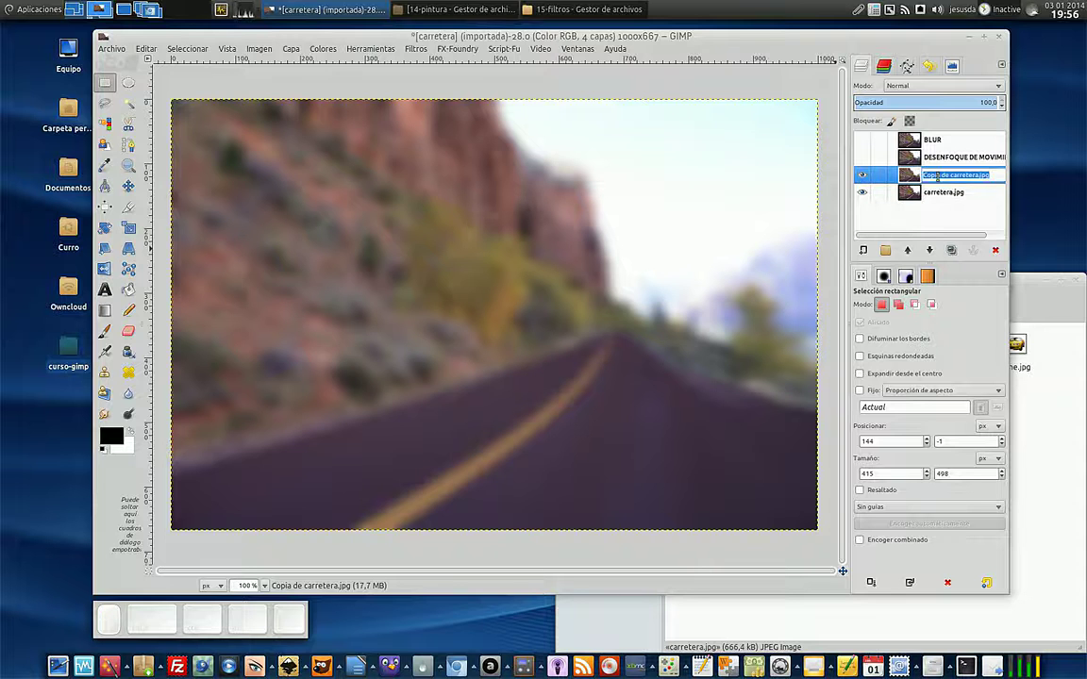
key(Caps_Lock)
text(DESENFOQUE GAU)
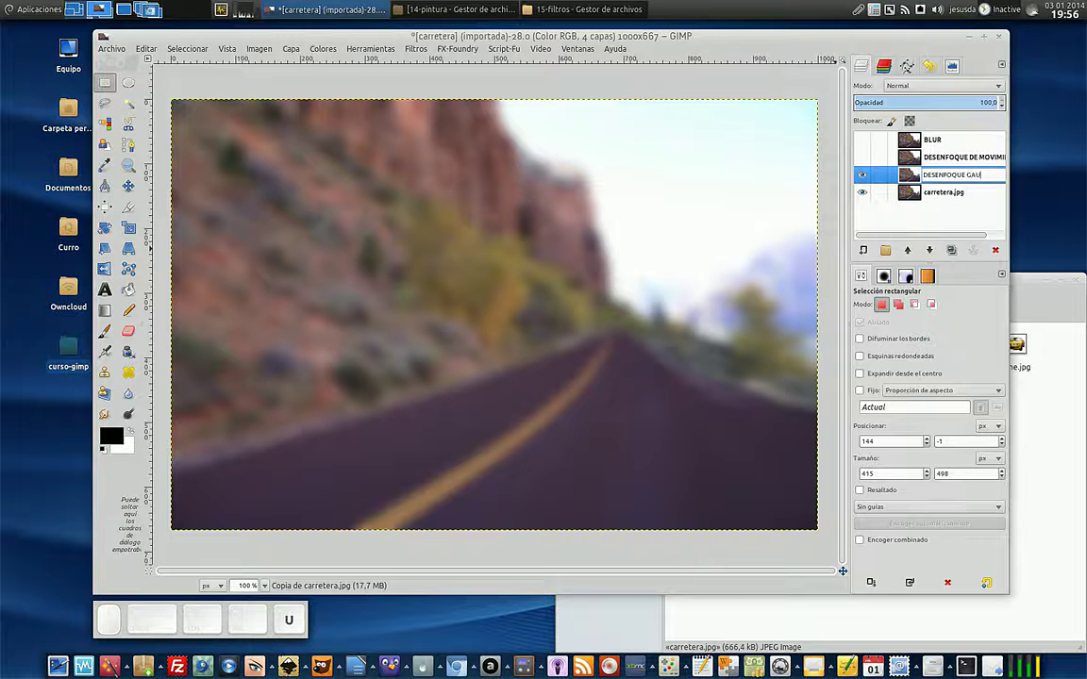
text(SSIANO)
key(Return)
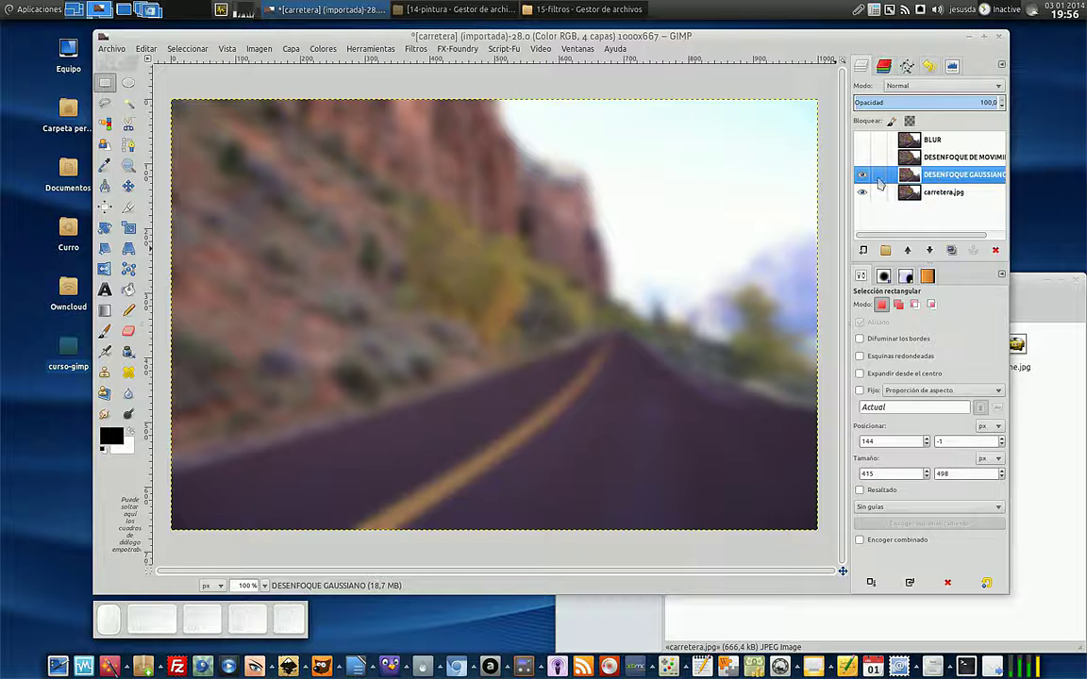
Compare the blur layers by briefly showing BLUR and DESENFOQUE DE MOVIMIENTO, and hide them together with DESENFOQUE GAUSSIANO
click(862, 139)
click(865, 156)
click(865, 155)
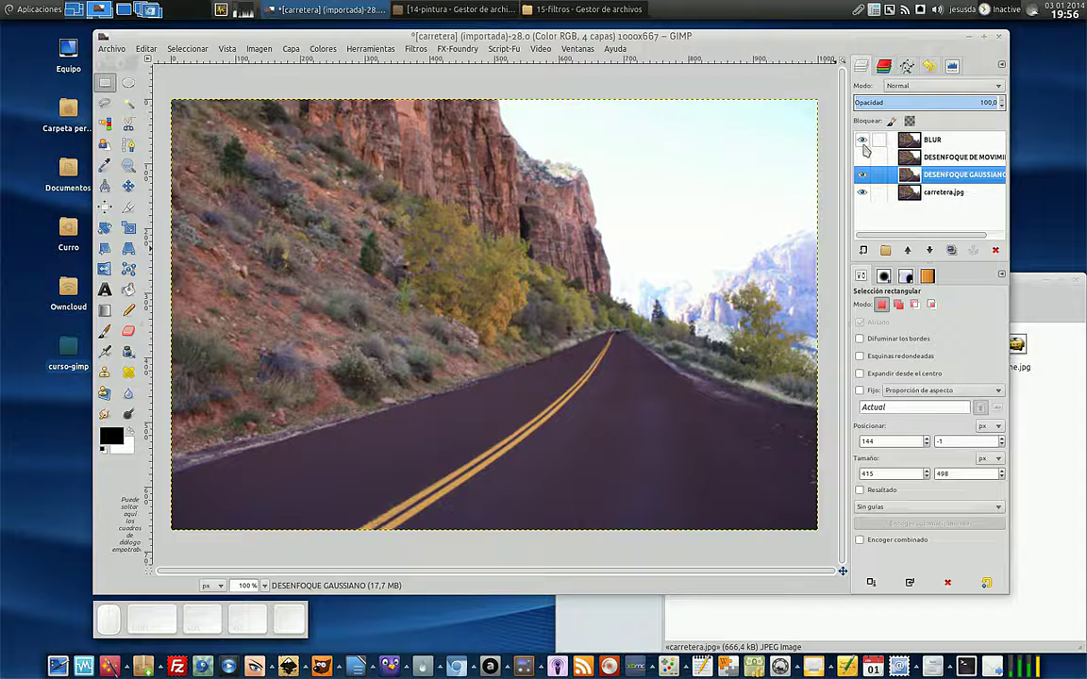
click(861, 140)
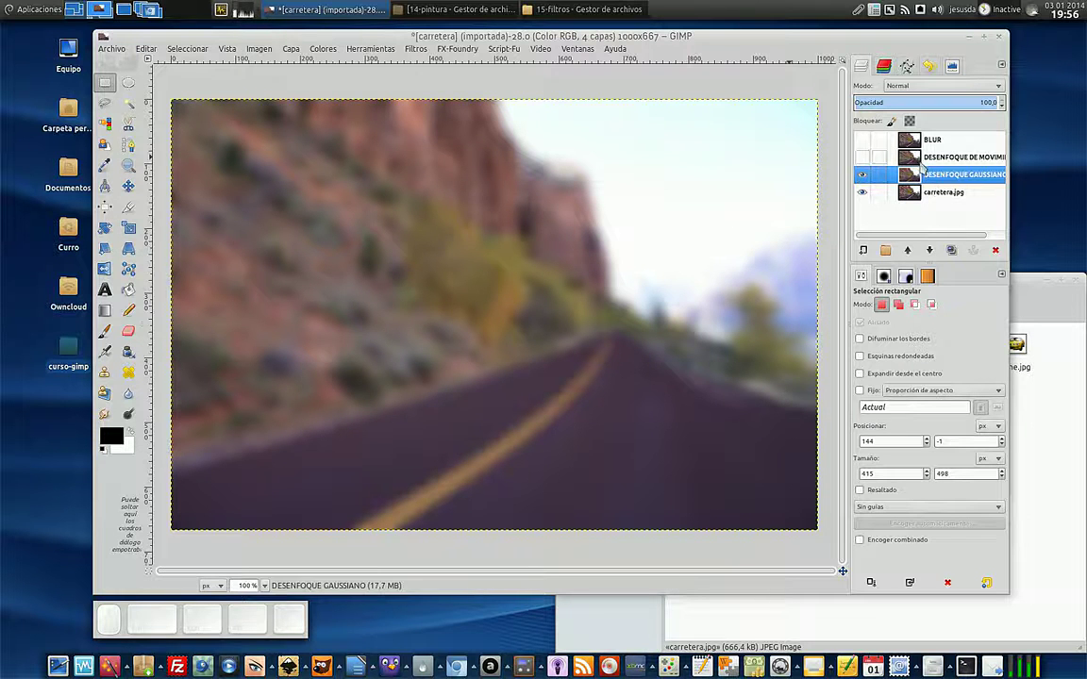
click(862, 178)
Duplicate the original carretera.jpg layer and rename the copy as PIXELIZAR
click(941, 192)
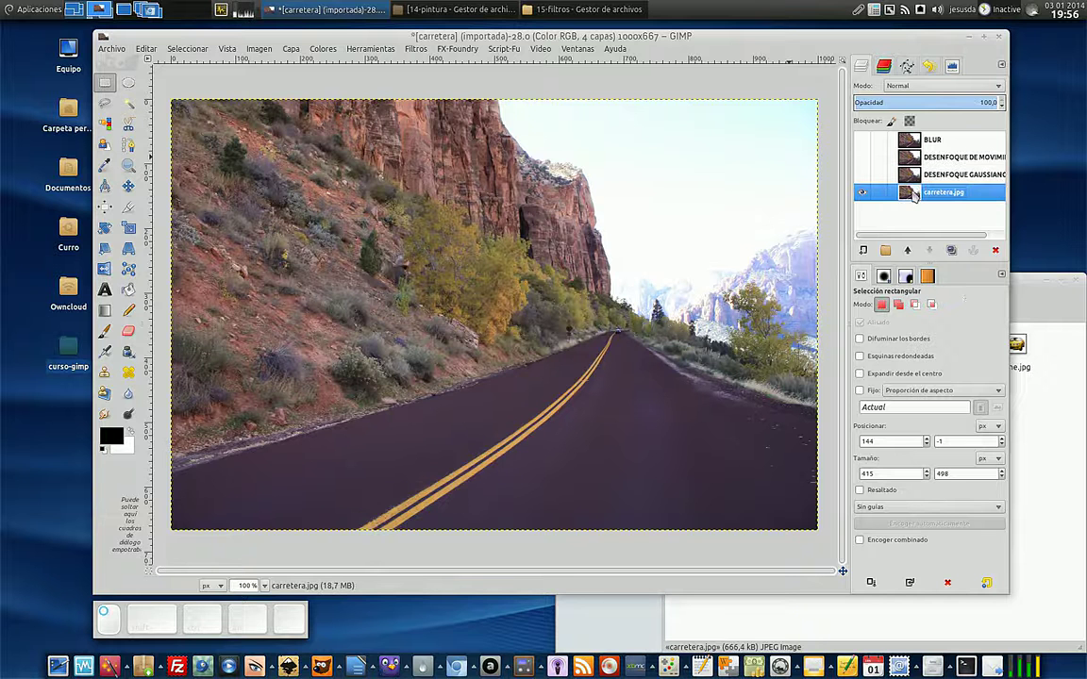
click(951, 251)
double_click(937, 193)
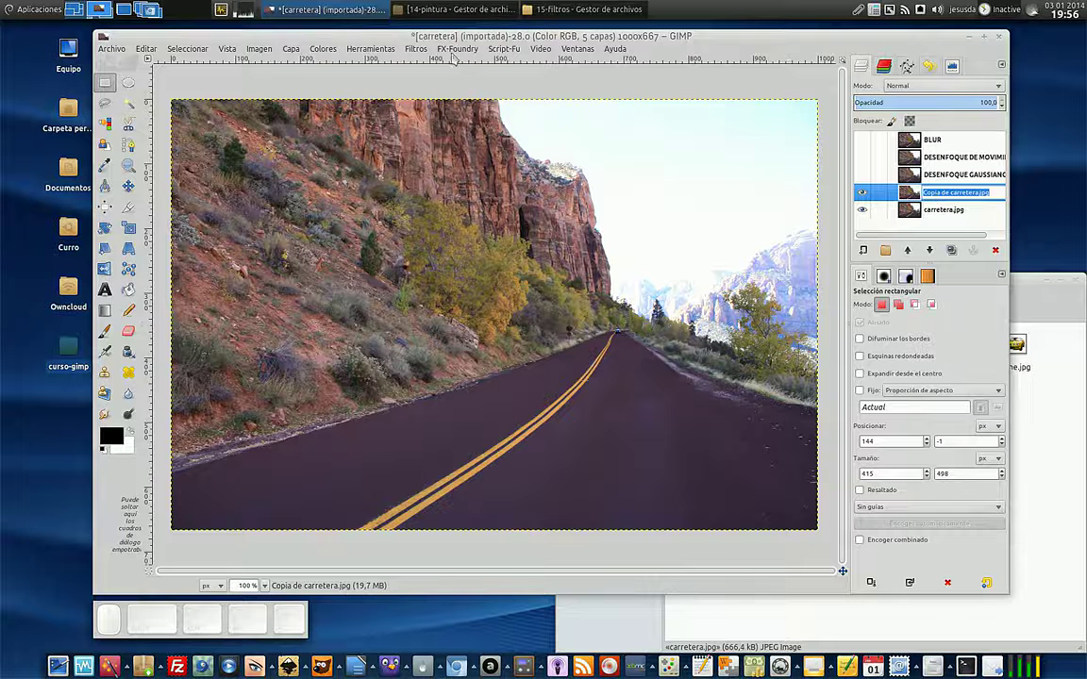
key(Caps_Lock)
text(PI)
key(BackSpace)
text(IXELIZAR)
key(Return)
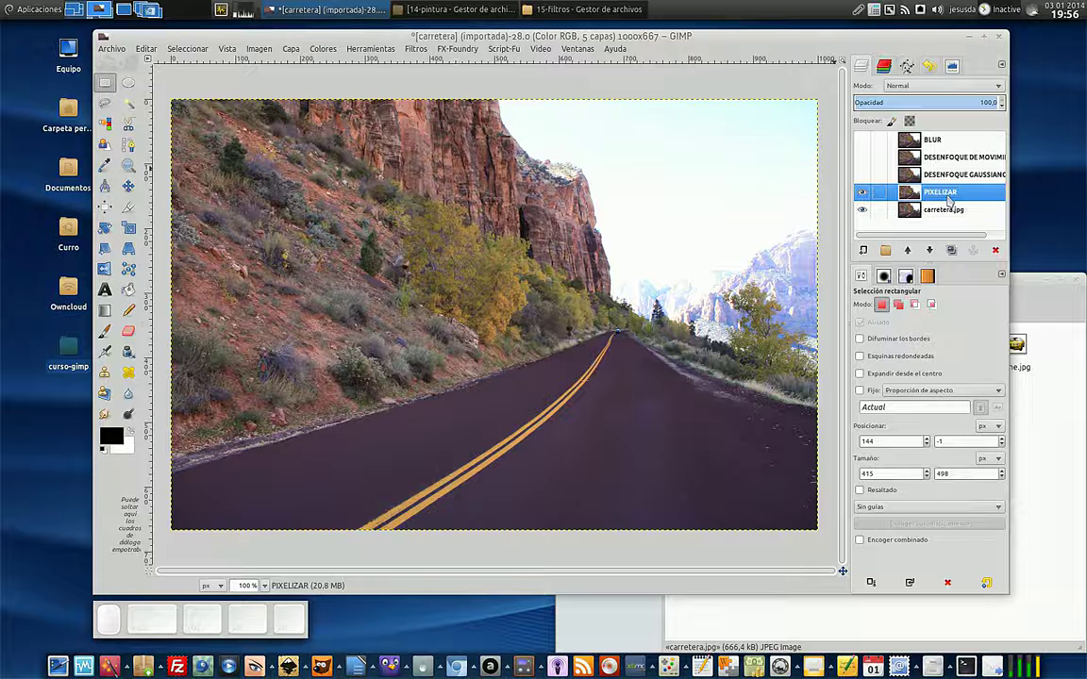
Open the Pixelar filter for the PIXELIZAR layer and move its preview to the road's yellow centre line
click(416, 49)
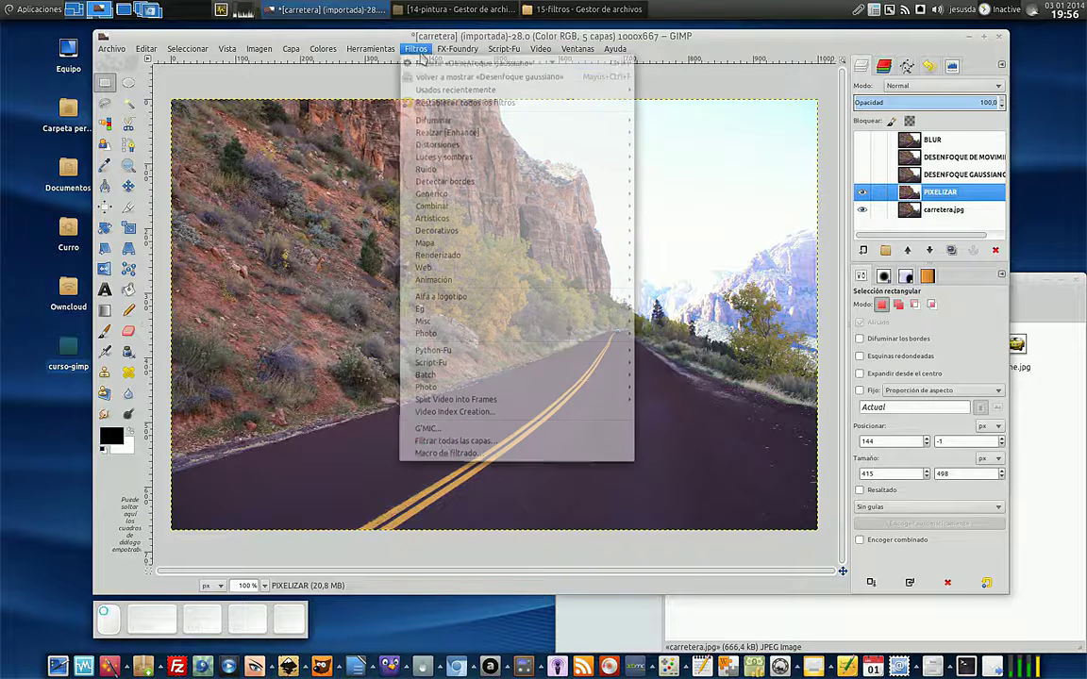
mouse_move(434, 121)
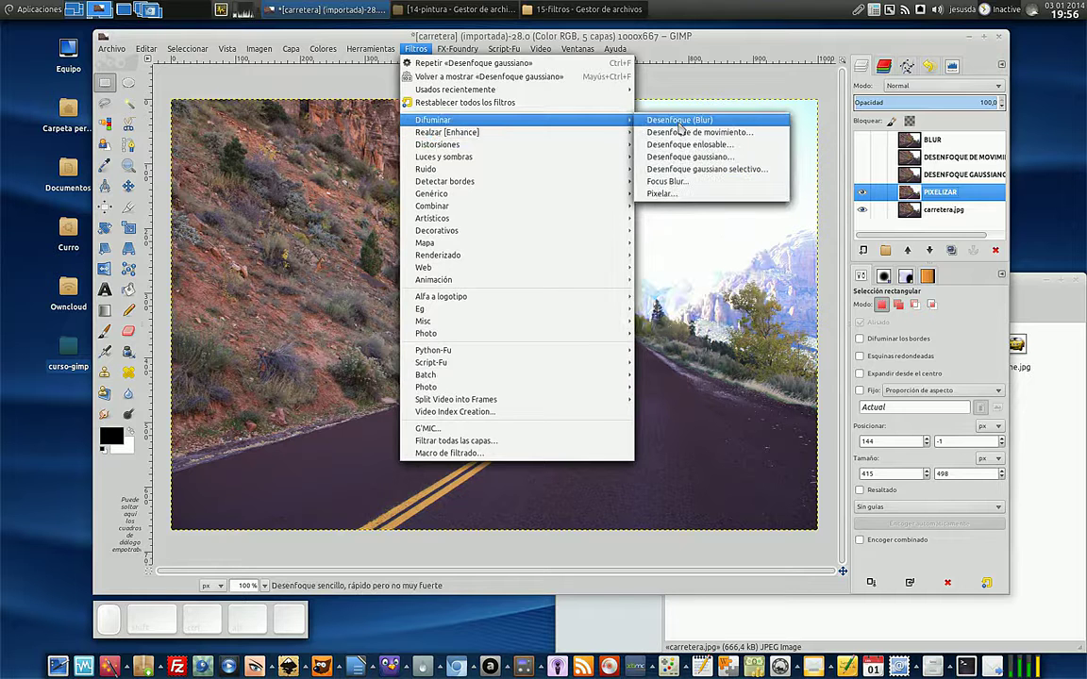
click(681, 195)
drag(551, 223, 473, 417)
drag(514, 262, 539, 274)
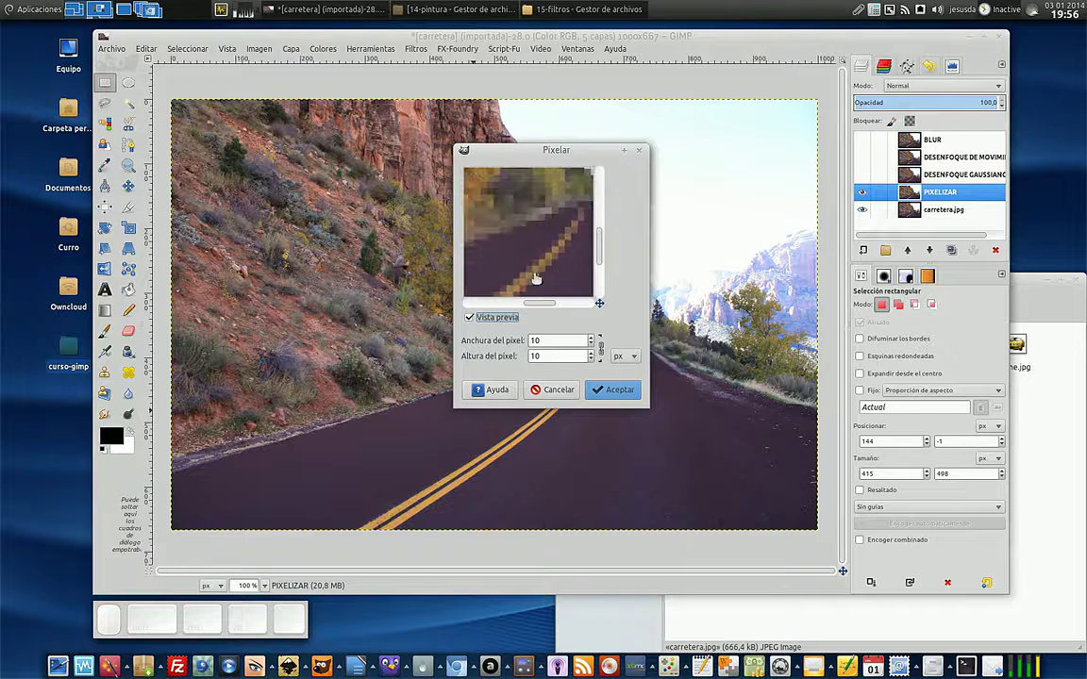
Apply the pixelation to the PIXELIZAR layer with a pixel width and height of 18 px
scroll(597, 344, up, 6)
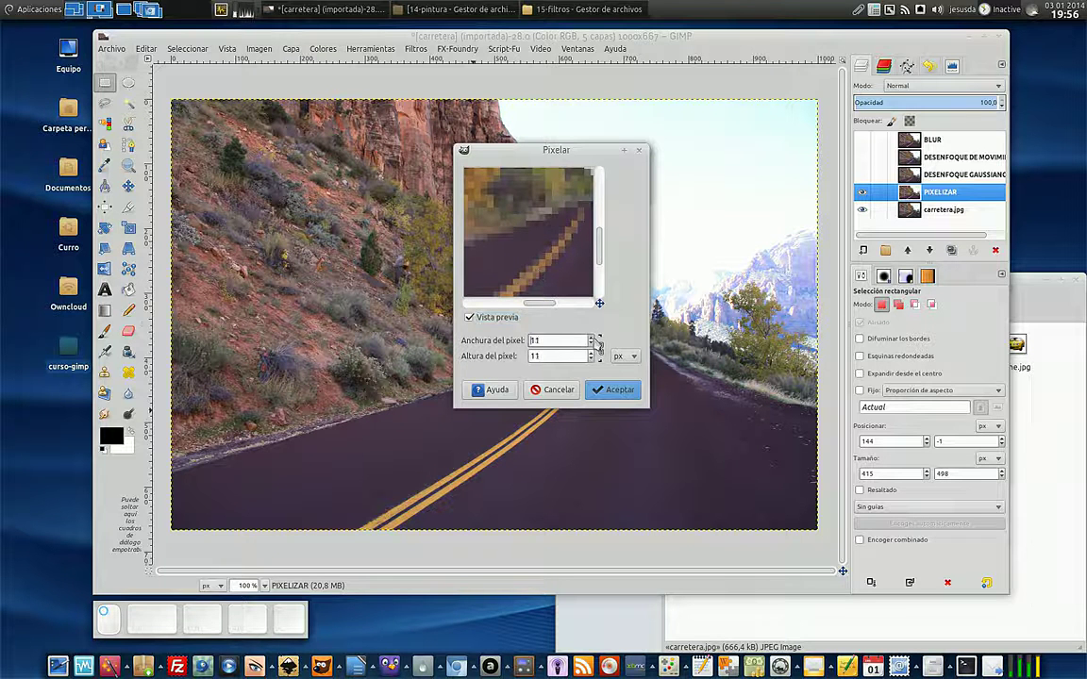
click(592, 339)
click(592, 339)
mouse_move(579, 274)
mouse_down()
mouse_move(489, 220)
mouse_move(583, 267)
mouse_up()
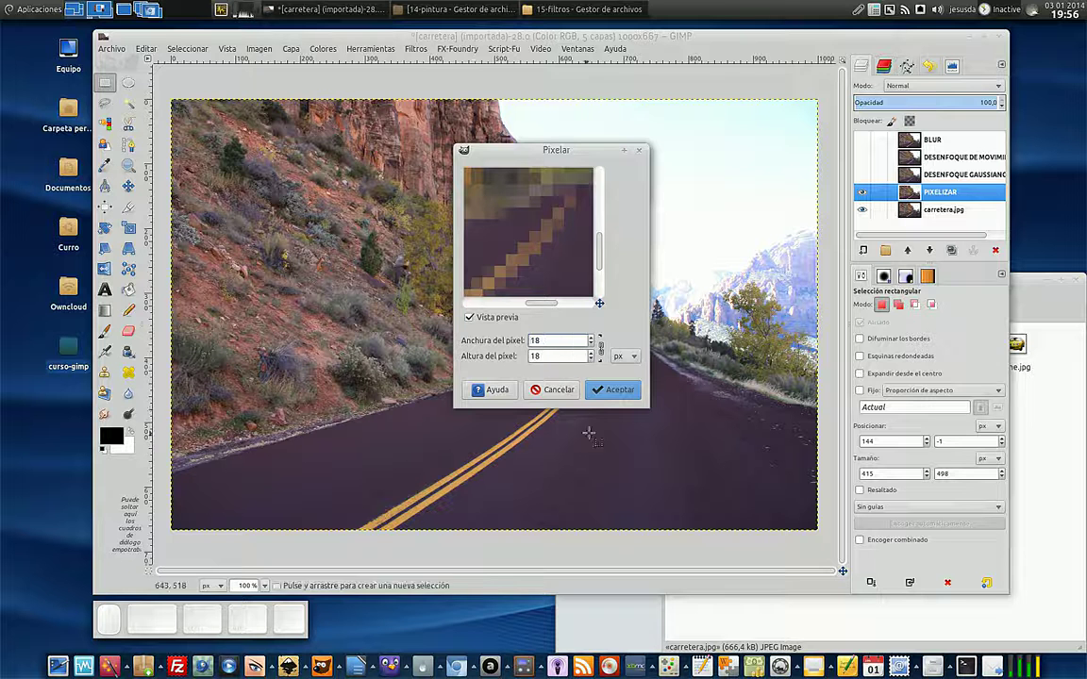
click(617, 389)
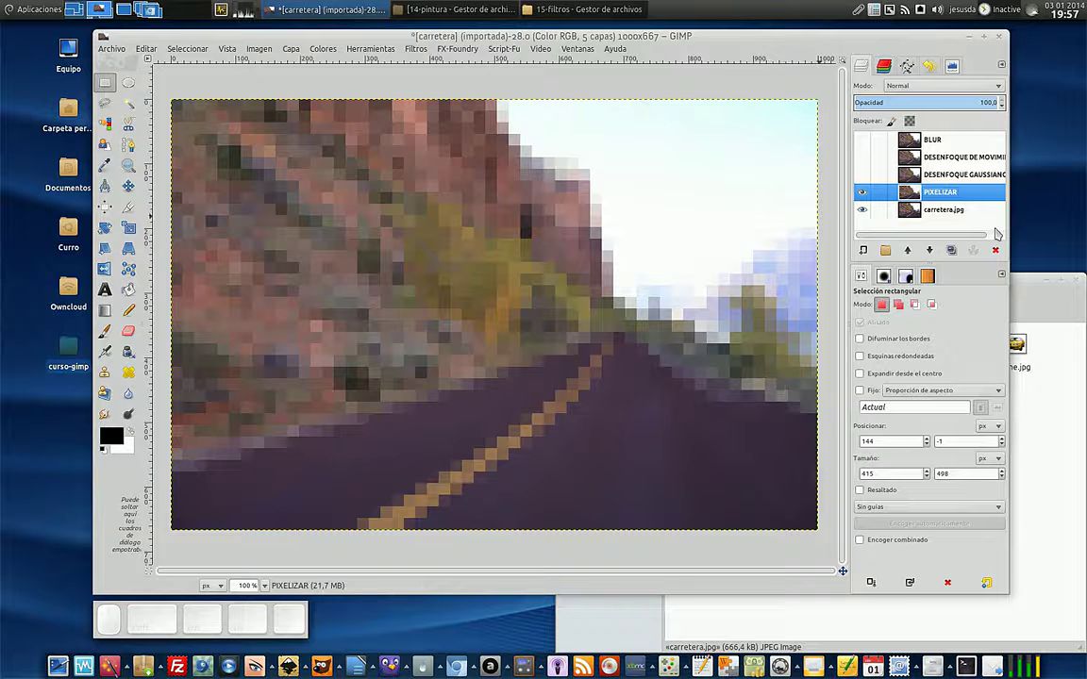
Compare the four filter layers by showing each in turn, hide them all and select the original carretera.jpg layer
click(861, 193)
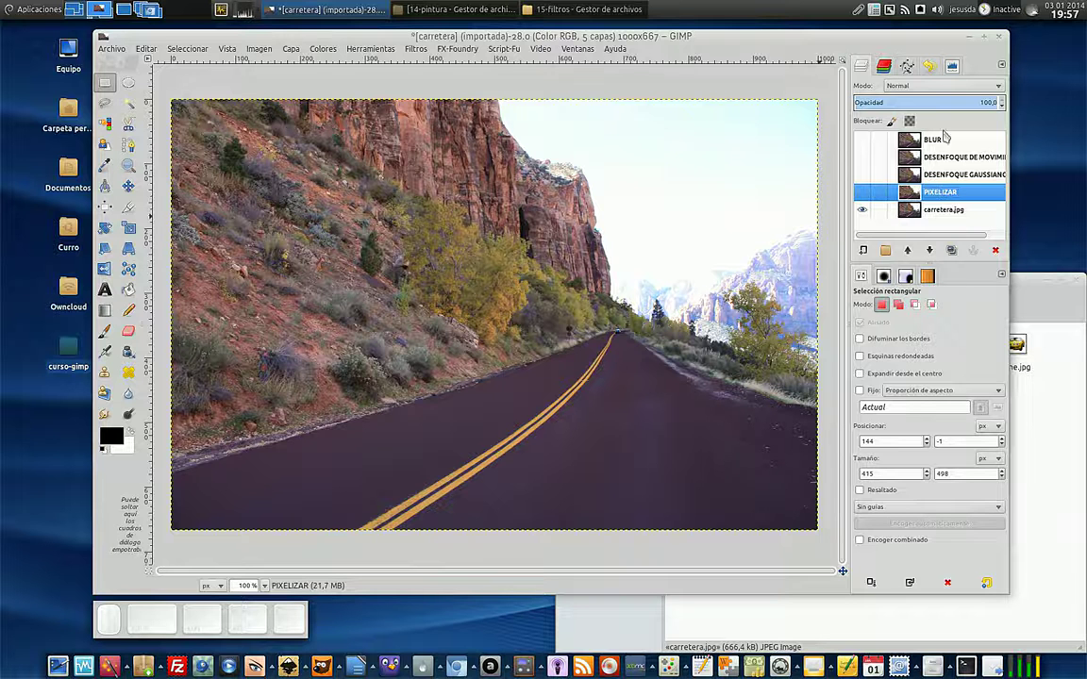
click(861, 193)
click(861, 175)
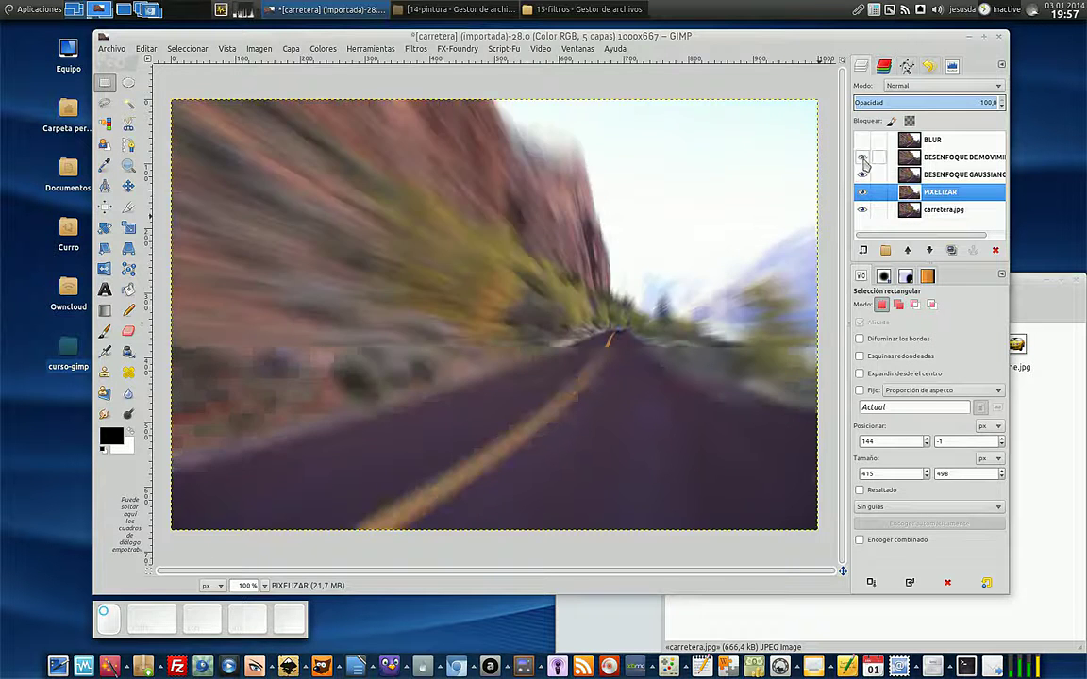
click(862, 159)
click(862, 143)
click(862, 140)
click(861, 158)
click(861, 175)
click(861, 192)
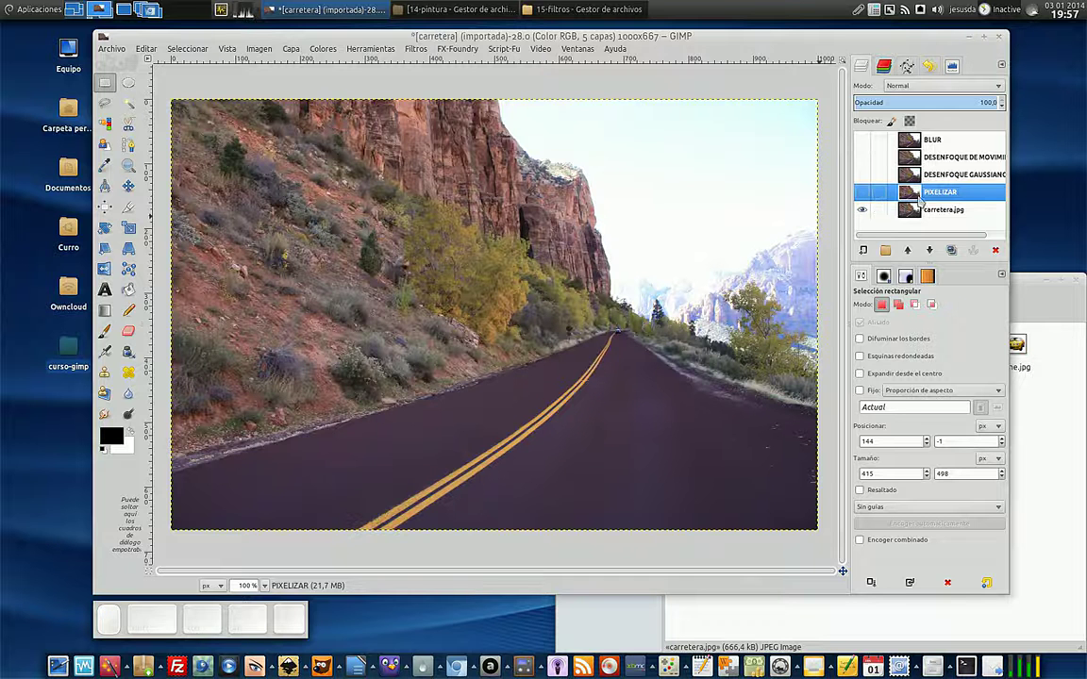
click(917, 213)
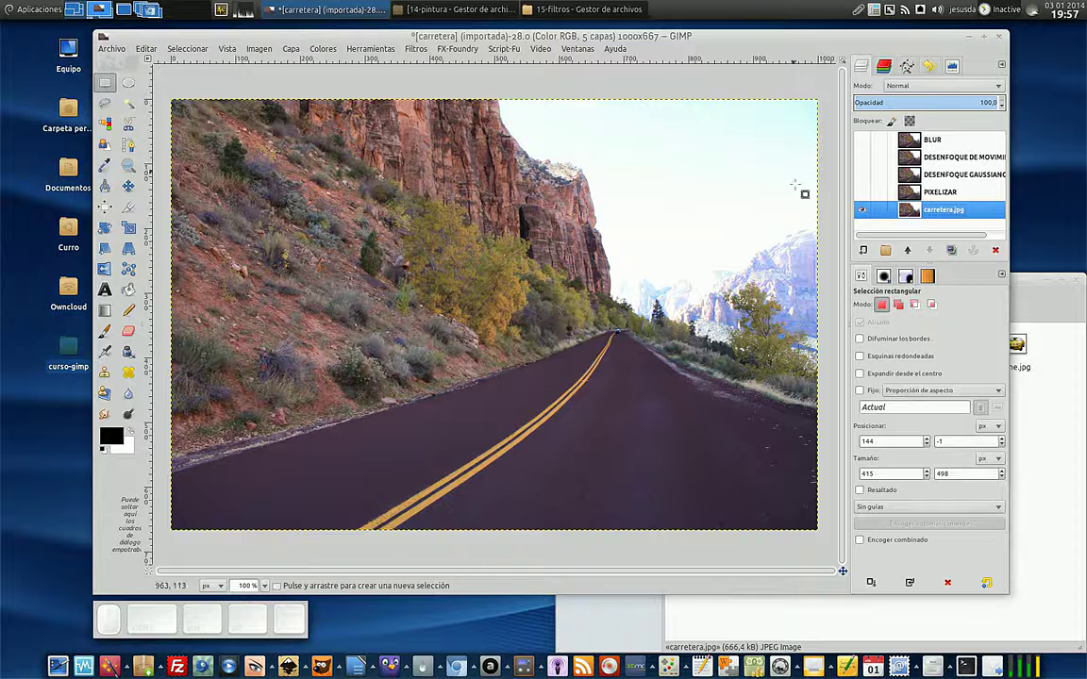
Close all open images, discarding the unsaved changes
click(111, 48)
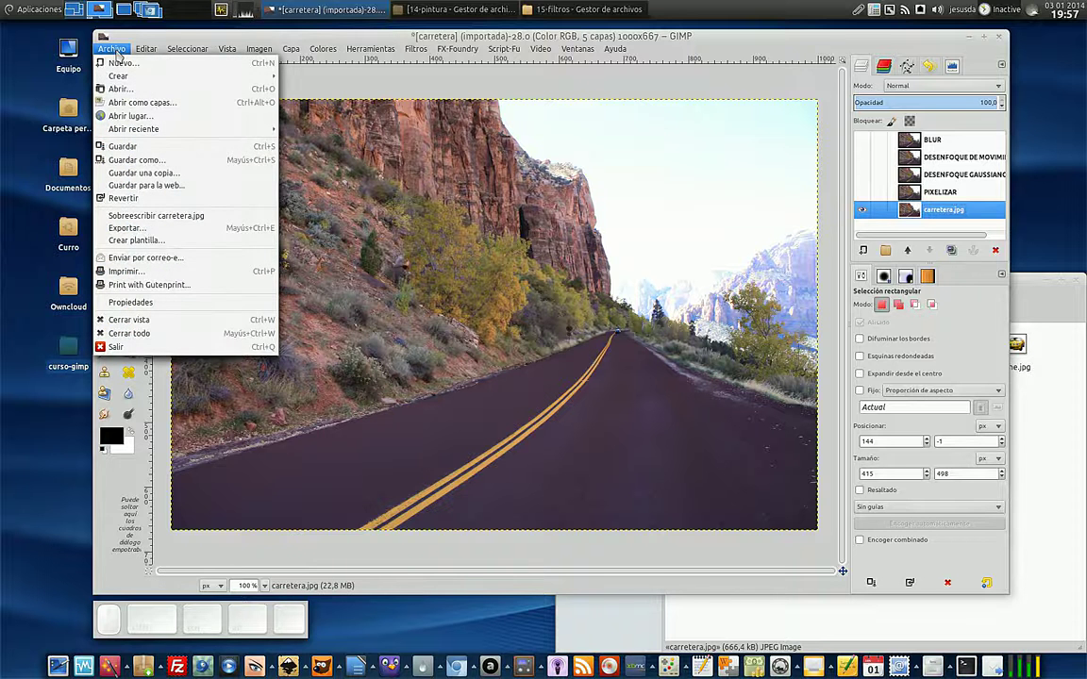
mouse_move(227, 48)
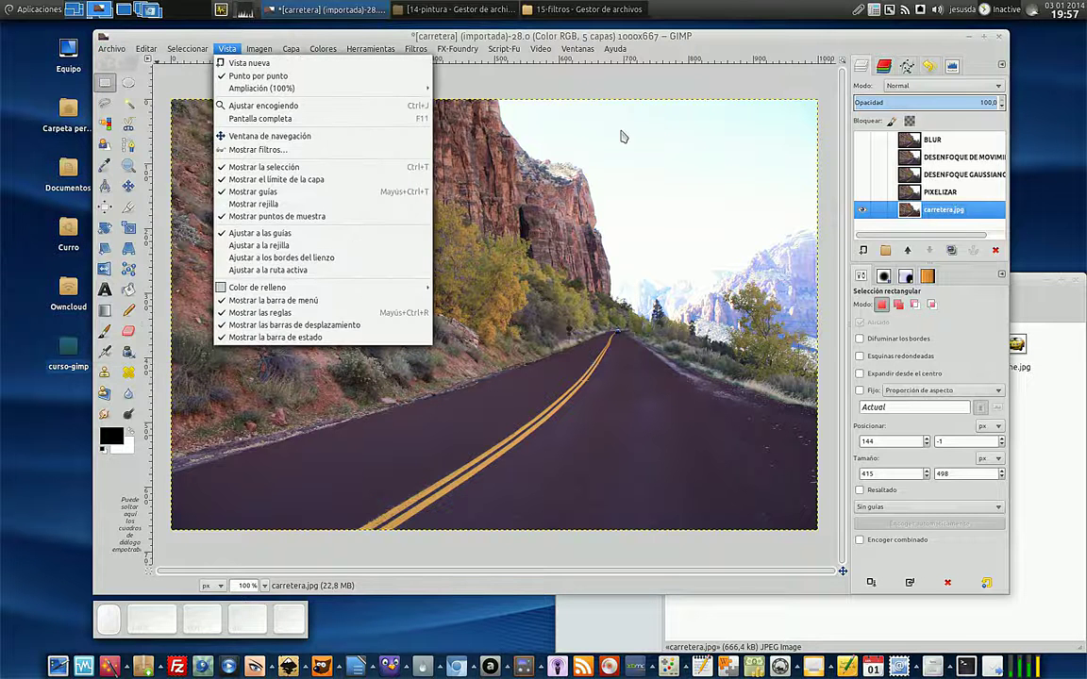
mouse_move(111, 53)
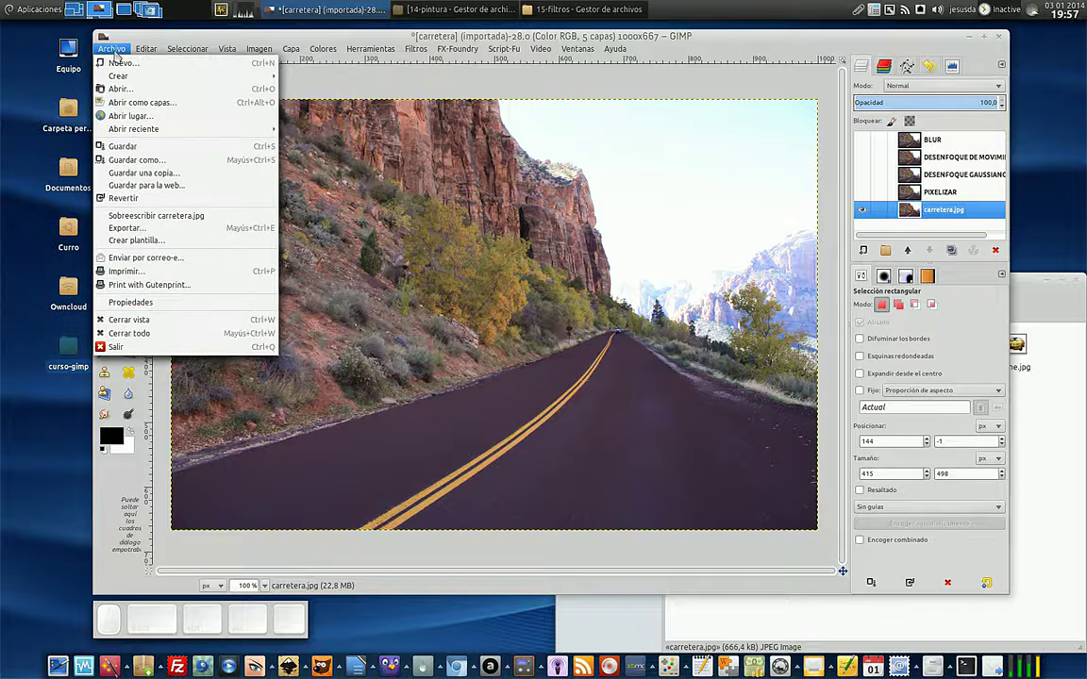
mouse_move(119, 77)
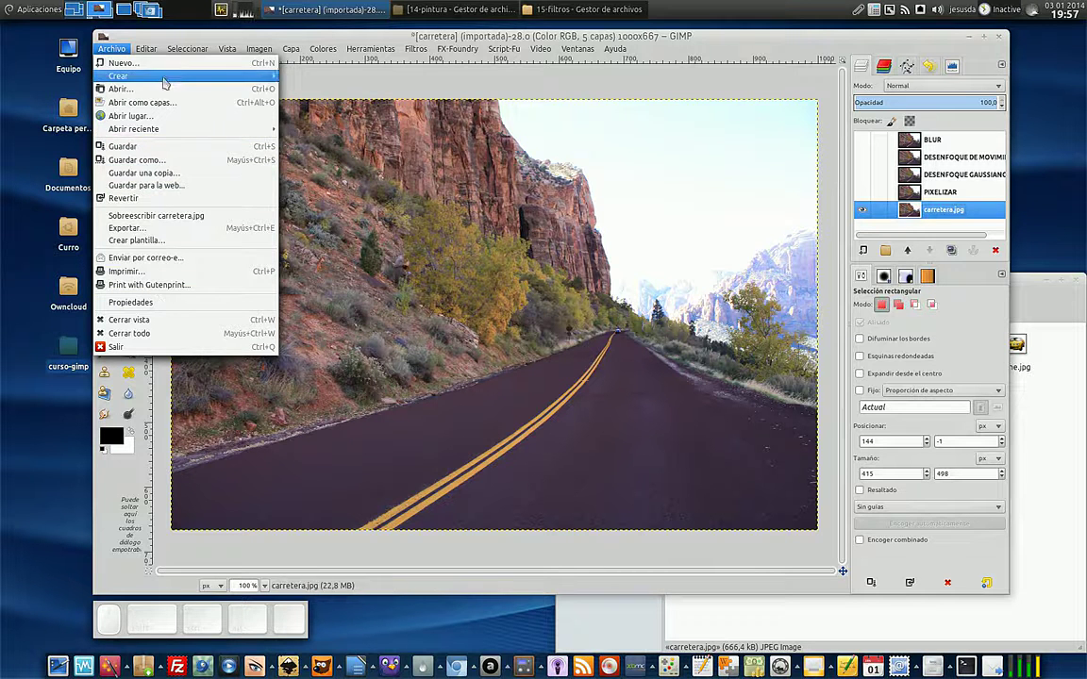
click(172, 335)
click(639, 404)
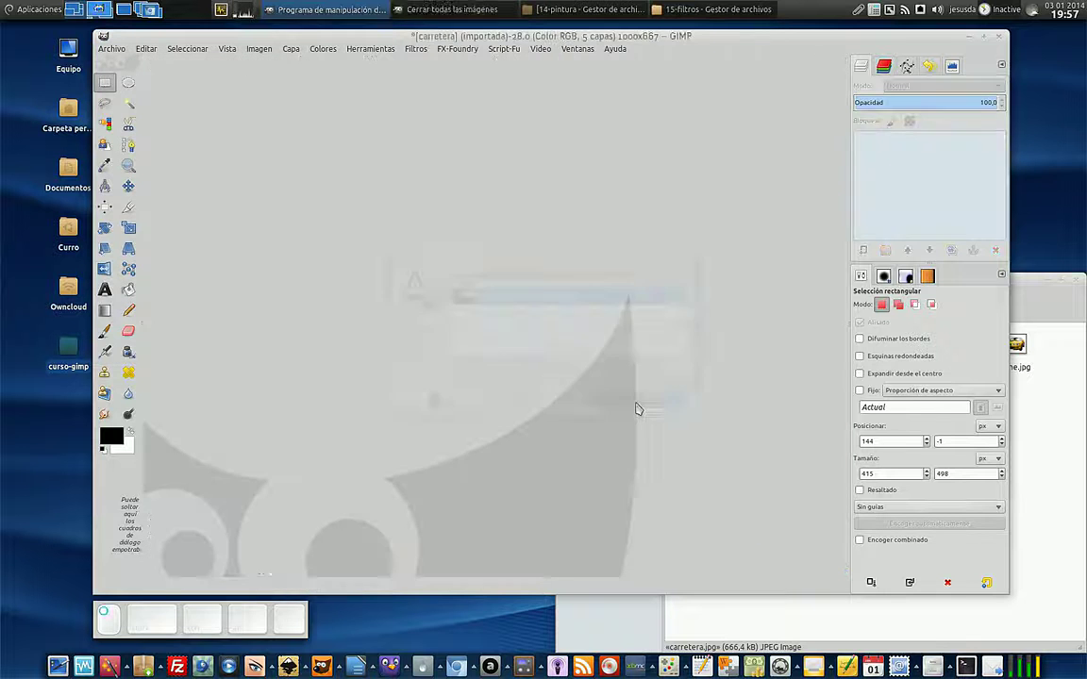
Open carretera.jpg and coche.jpg from the 15-filtros folder in GIMP, view the car image and return to the road image
click(1032, 428)
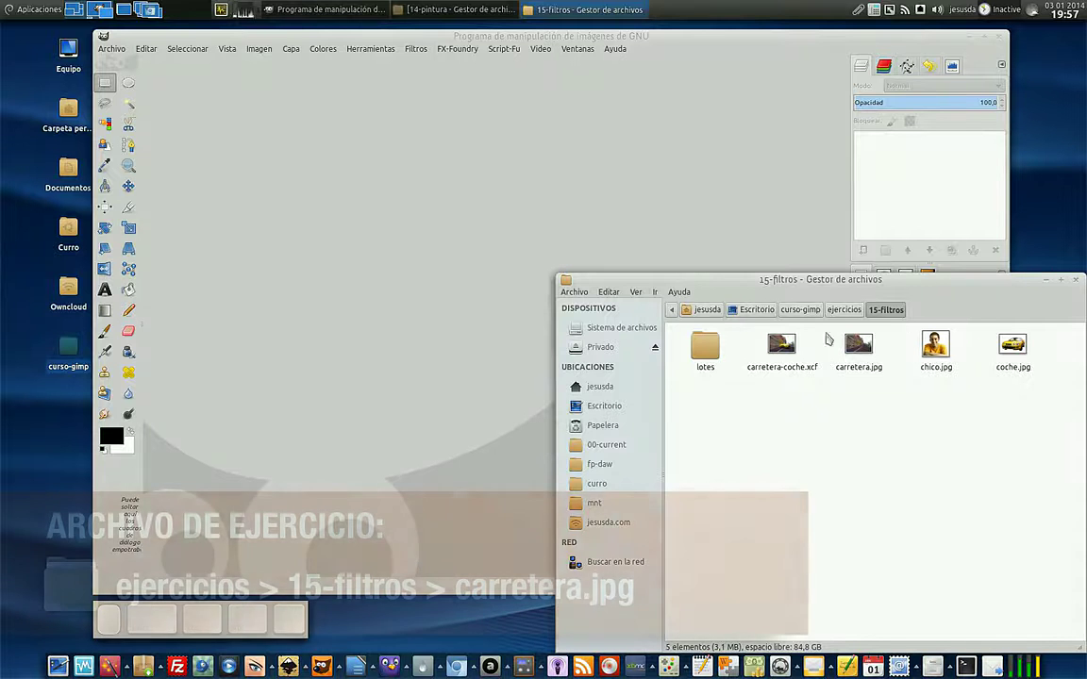
click(860, 368)
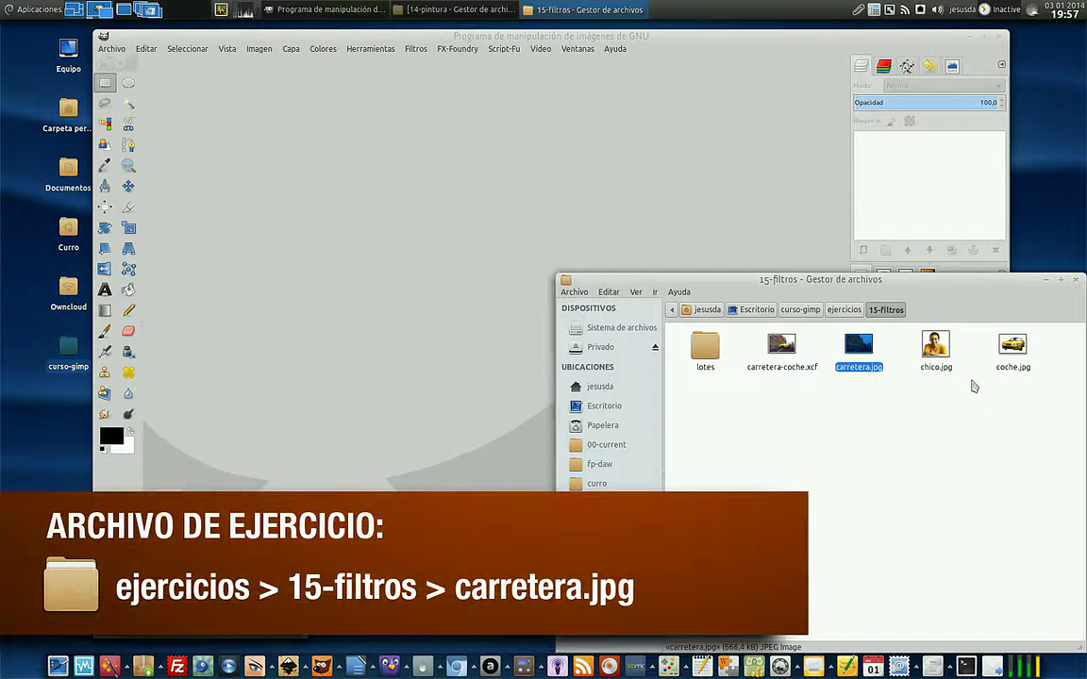
ctrl+click(1009, 370)
drag(849, 347, 202, 100)
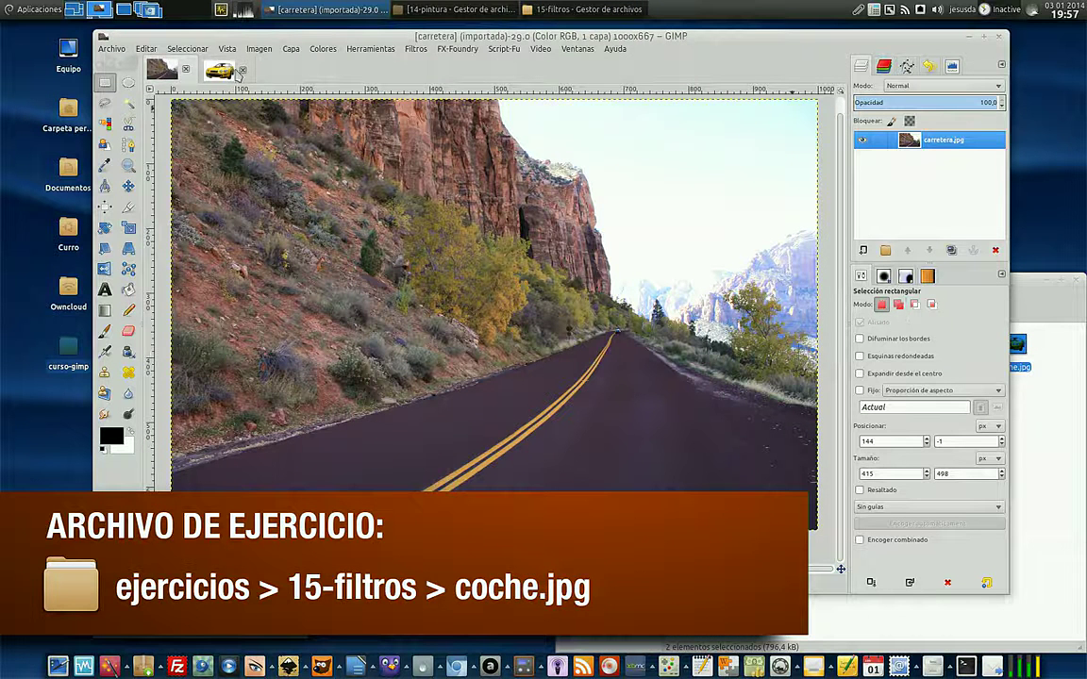
click(219, 70)
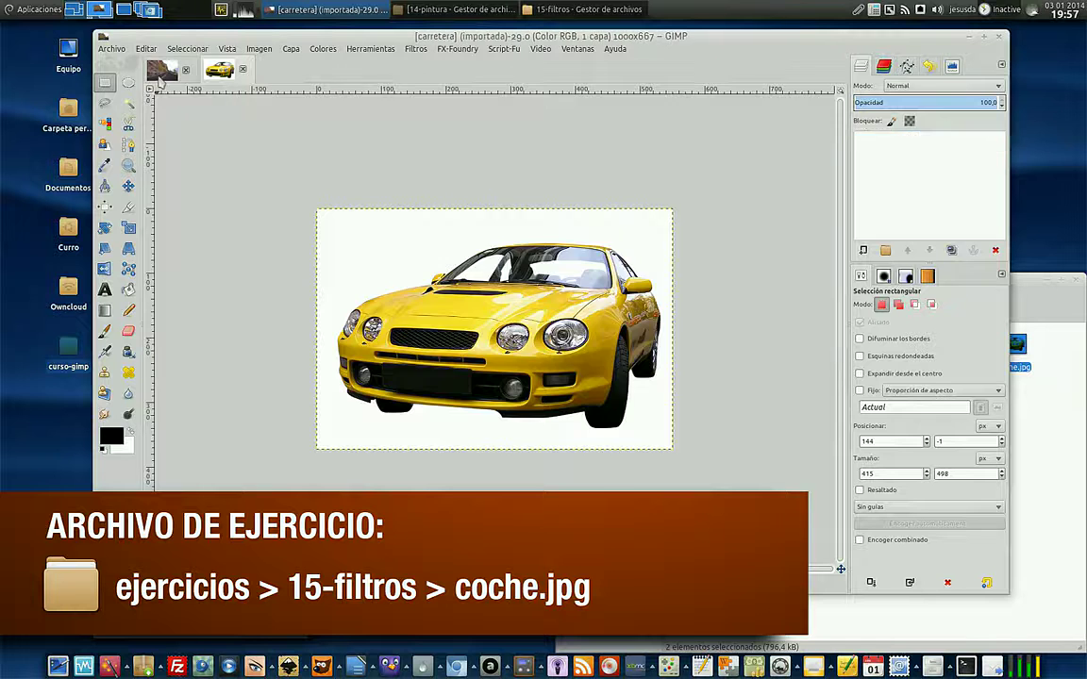
click(161, 72)
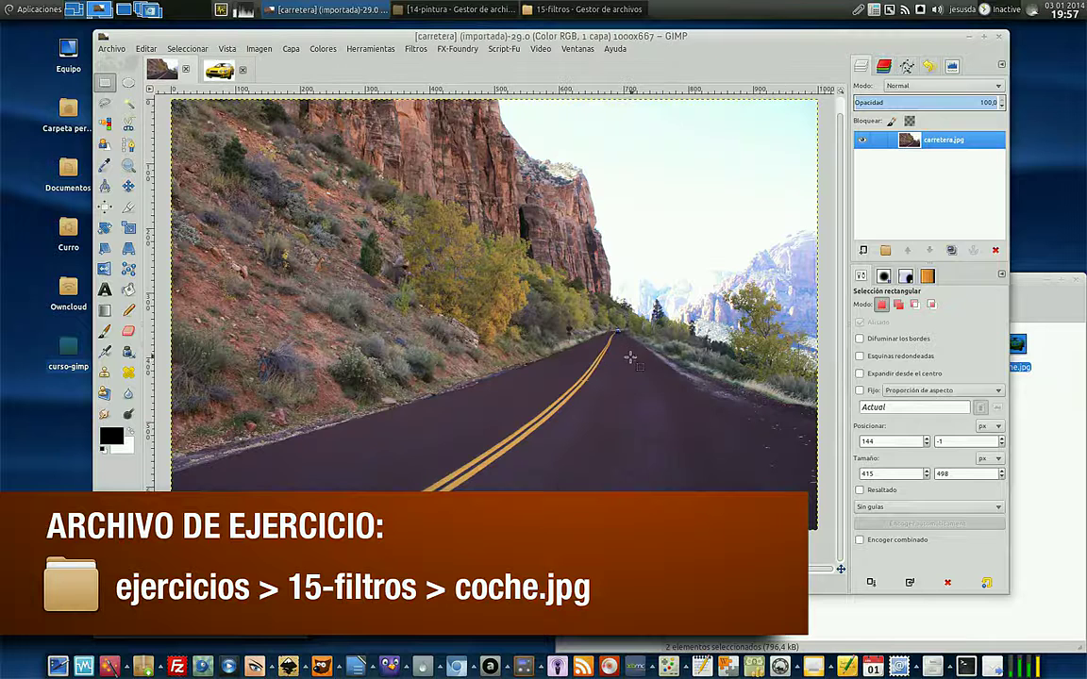
Duplicate the carretera.jpg layer and open the Desenfoque de movimiento filter for the copy
click(951, 251)
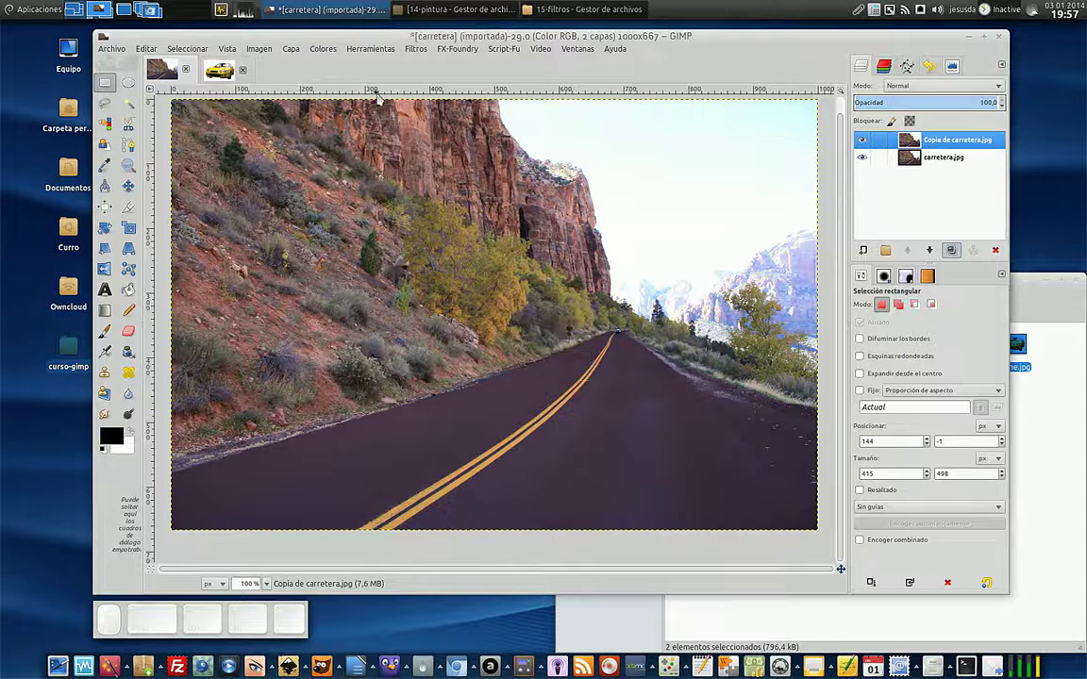
click(411, 52)
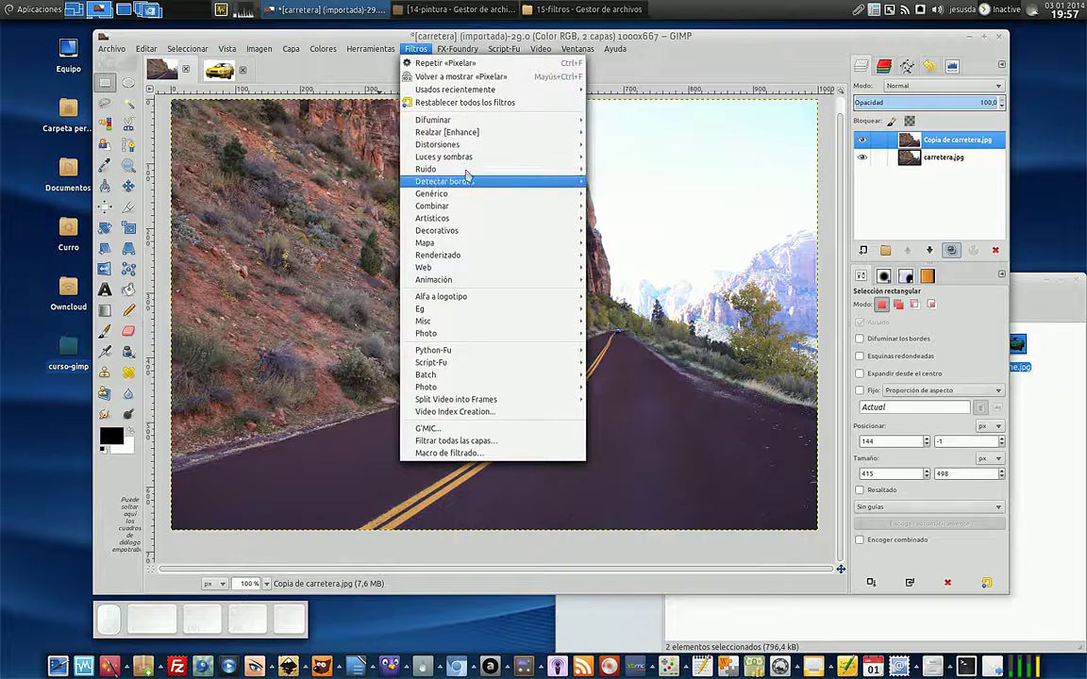
mouse_move(470, 133)
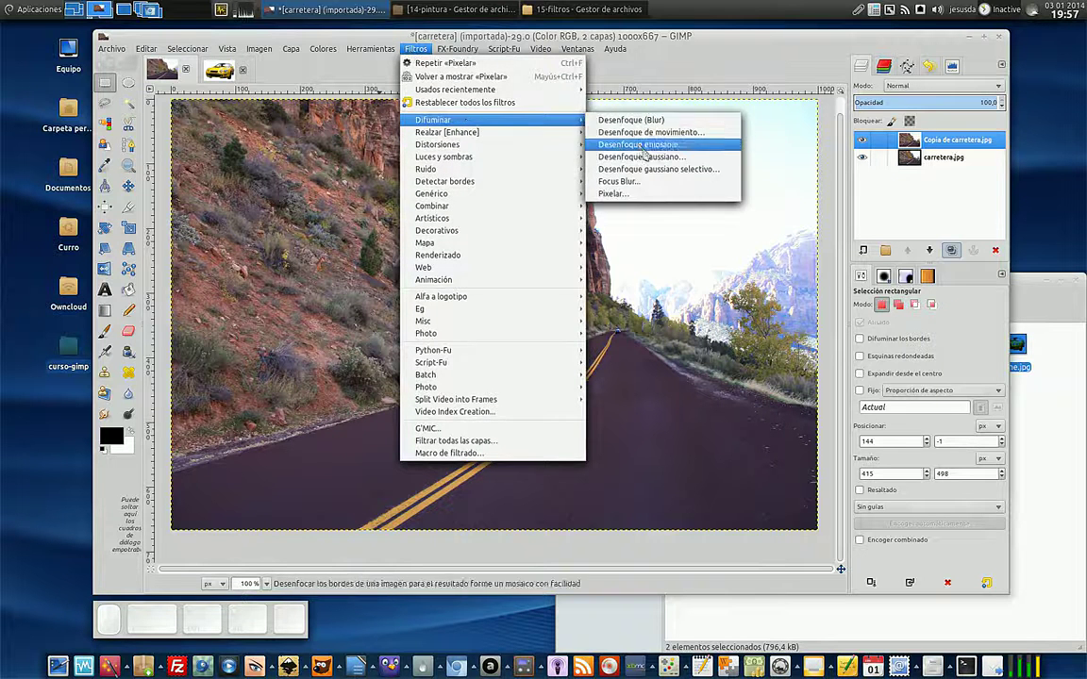
click(674, 132)
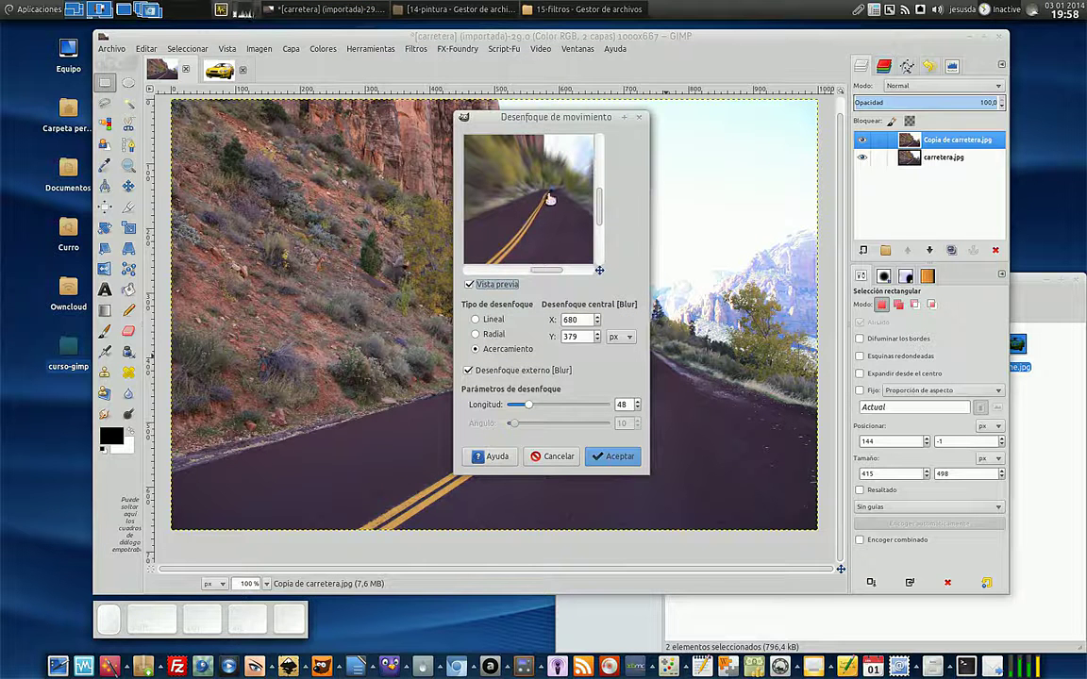
Apply the Acercamiento motion blur to the road copy, centred at X 693 and Y 356 px with a length of 55
click(597, 317)
click(597, 317)
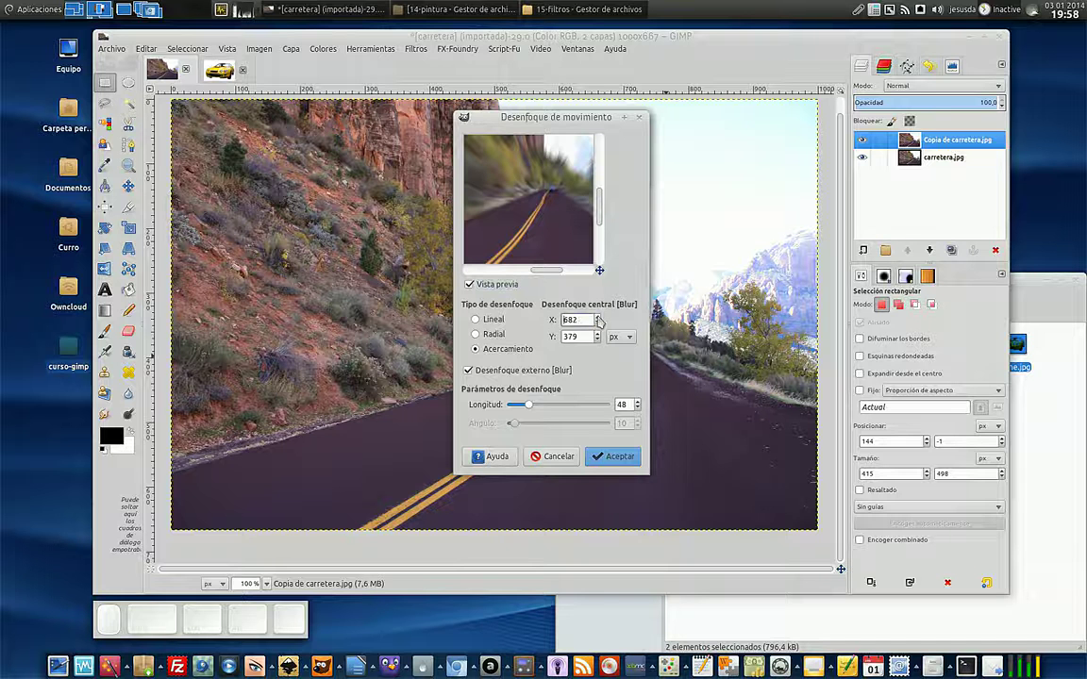
click(598, 318)
click(598, 323)
click(599, 324)
click(599, 325)
click(598, 324)
click(598, 324)
click(599, 324)
click(598, 334)
click(597, 340)
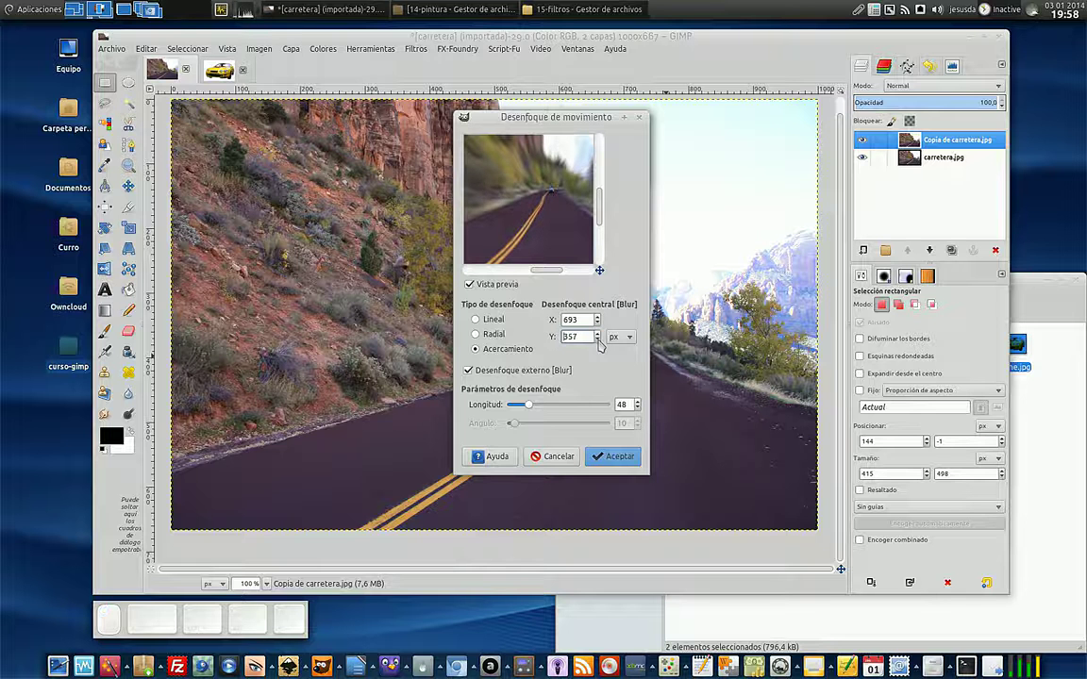
click(597, 339)
drag(528, 406, 531, 408)
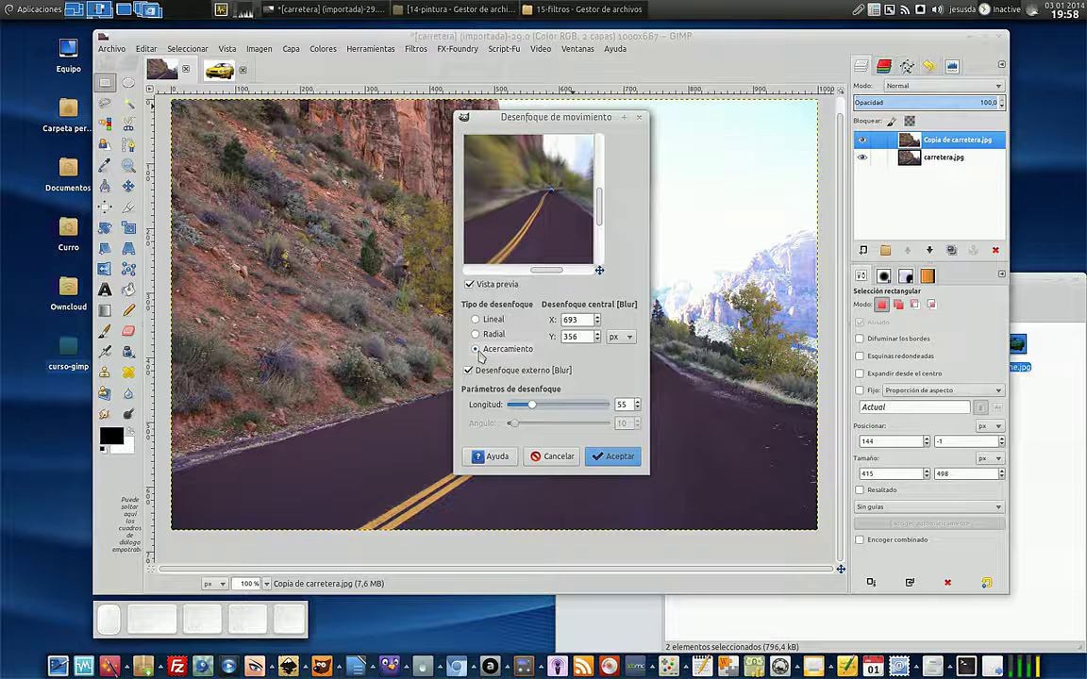
click(613, 455)
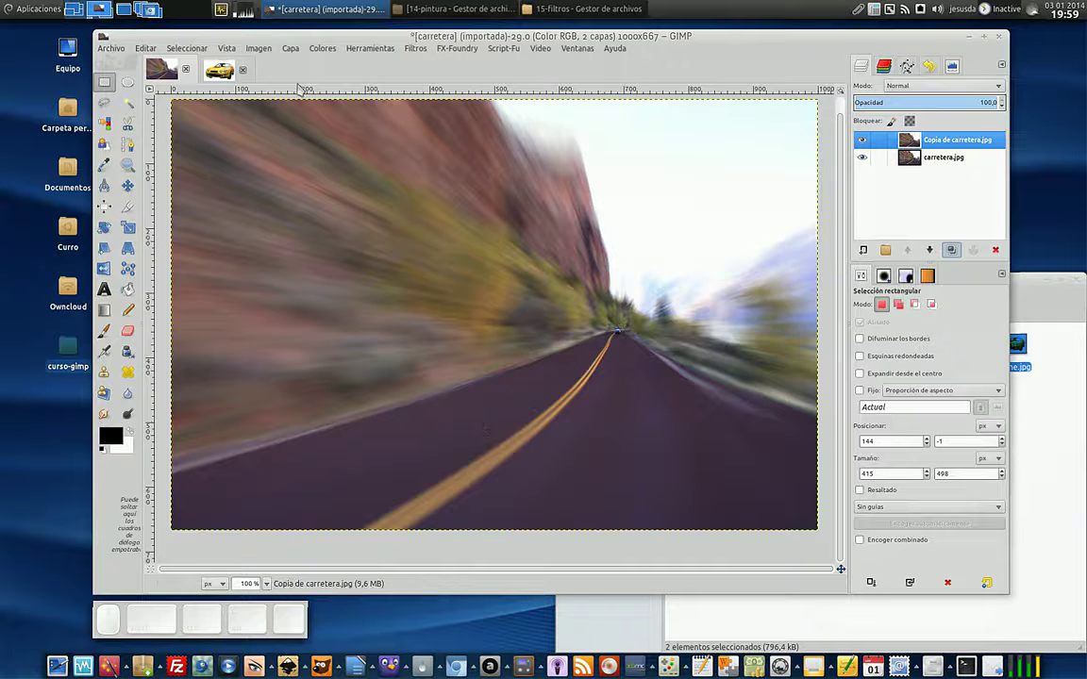
Select the car in the coche.jpg image by fuzzy-selecting its white background and inverting the selection
click(219, 73)
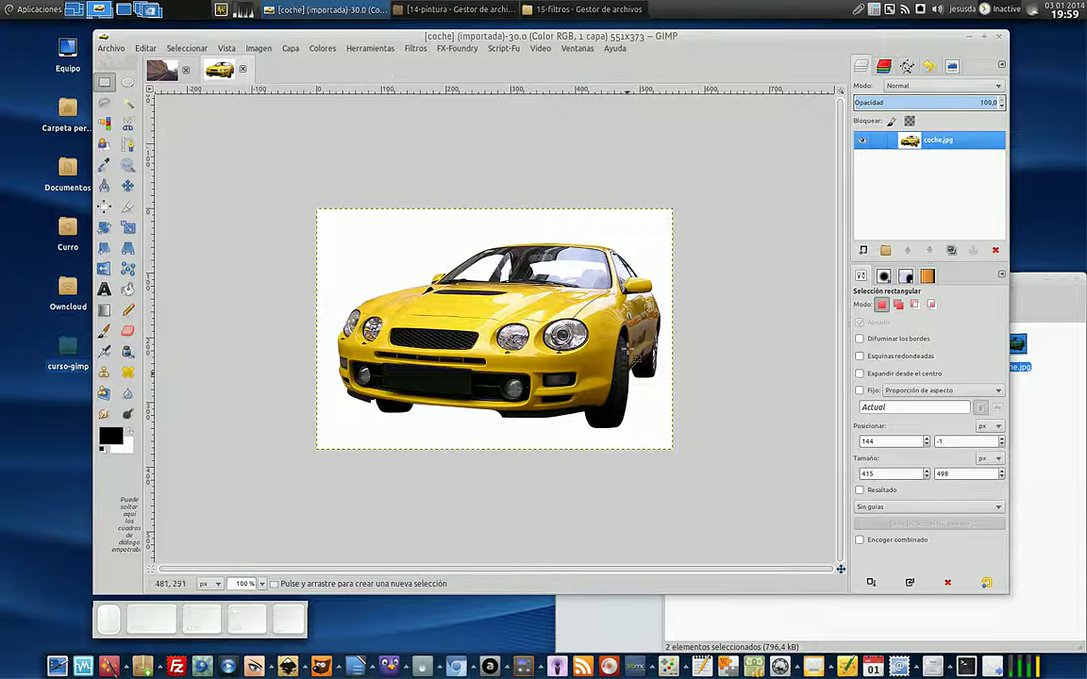
click(128, 102)
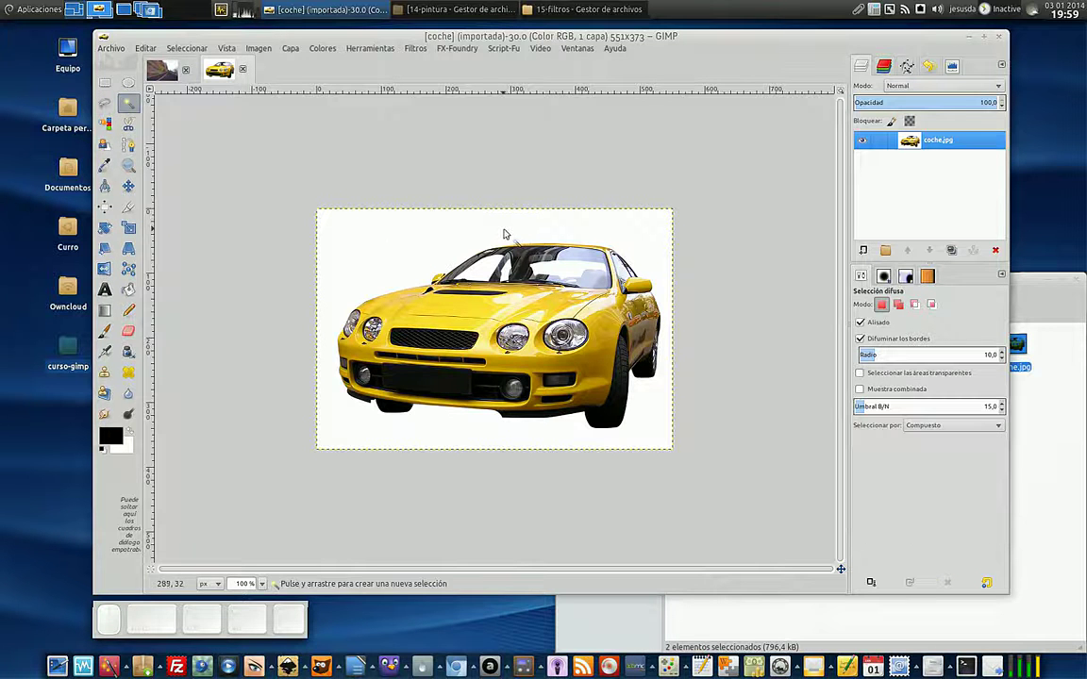
click(503, 234)
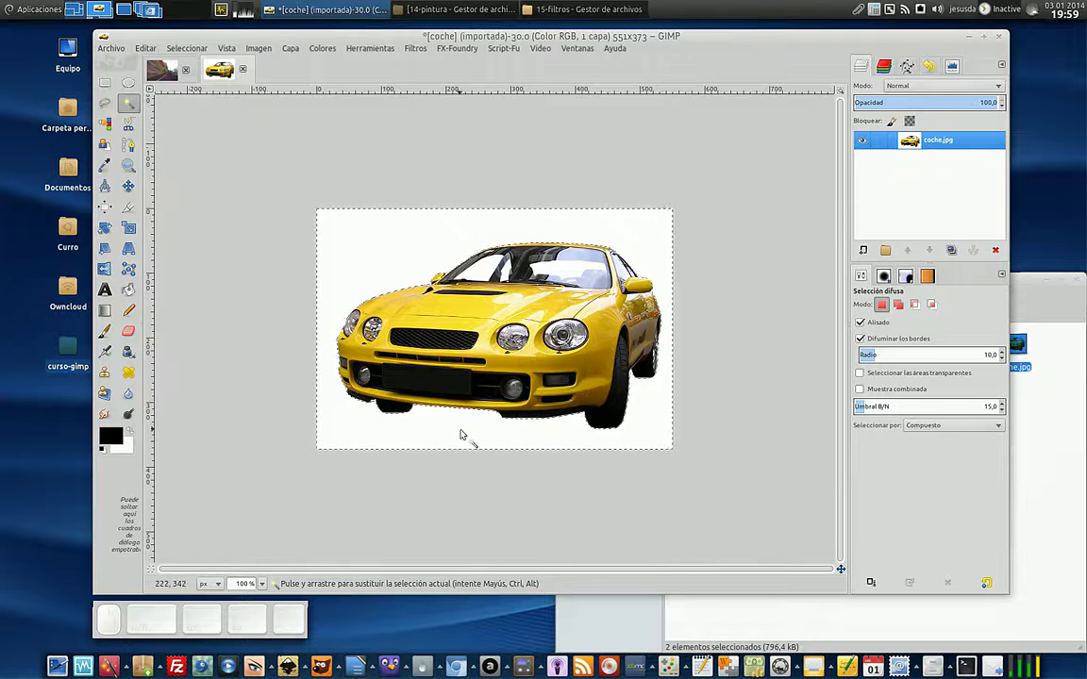
click(188, 48)
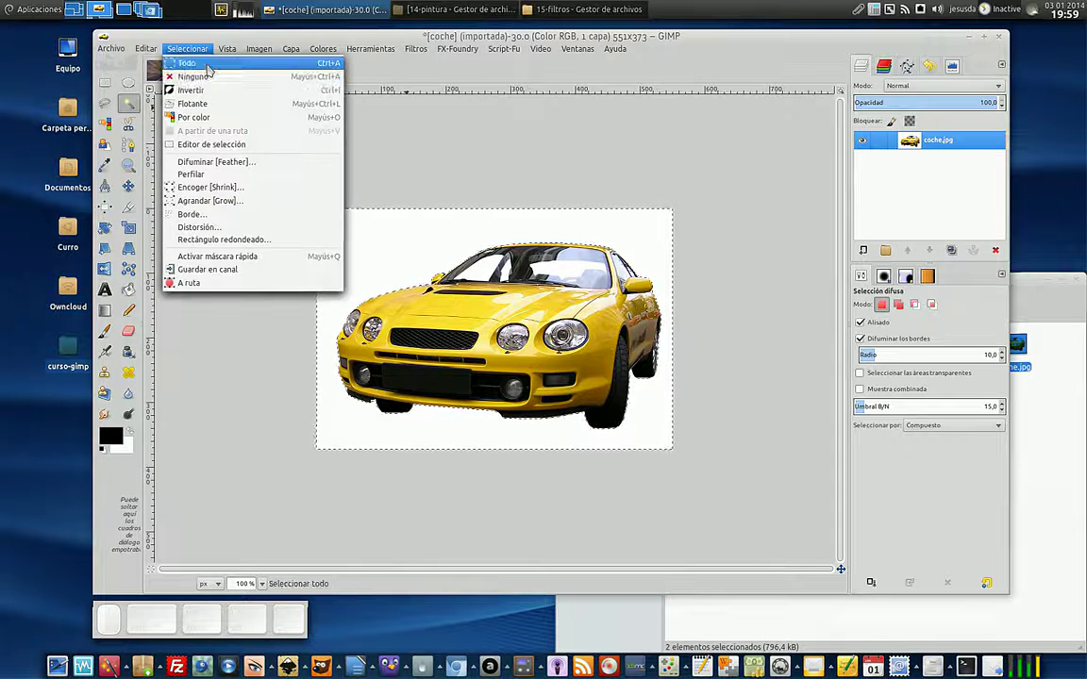
click(199, 93)
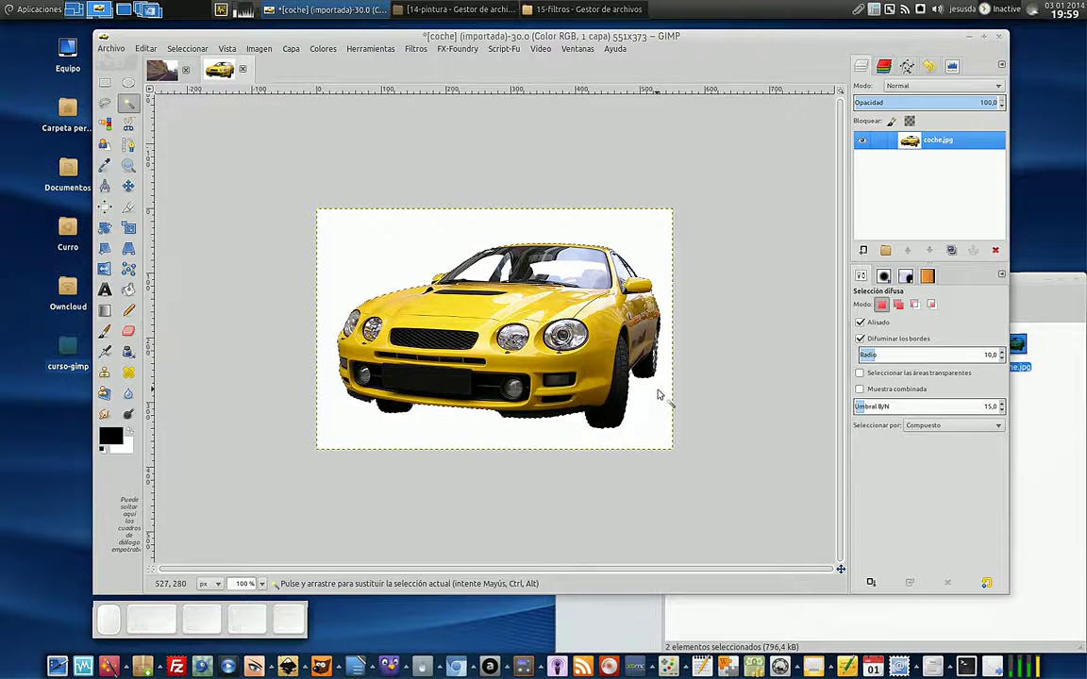
Examine the car selection's outline at 200 % zoom, especially the edge around the rear wheel
key(plus)
key(plus)
key(1)
key(2)
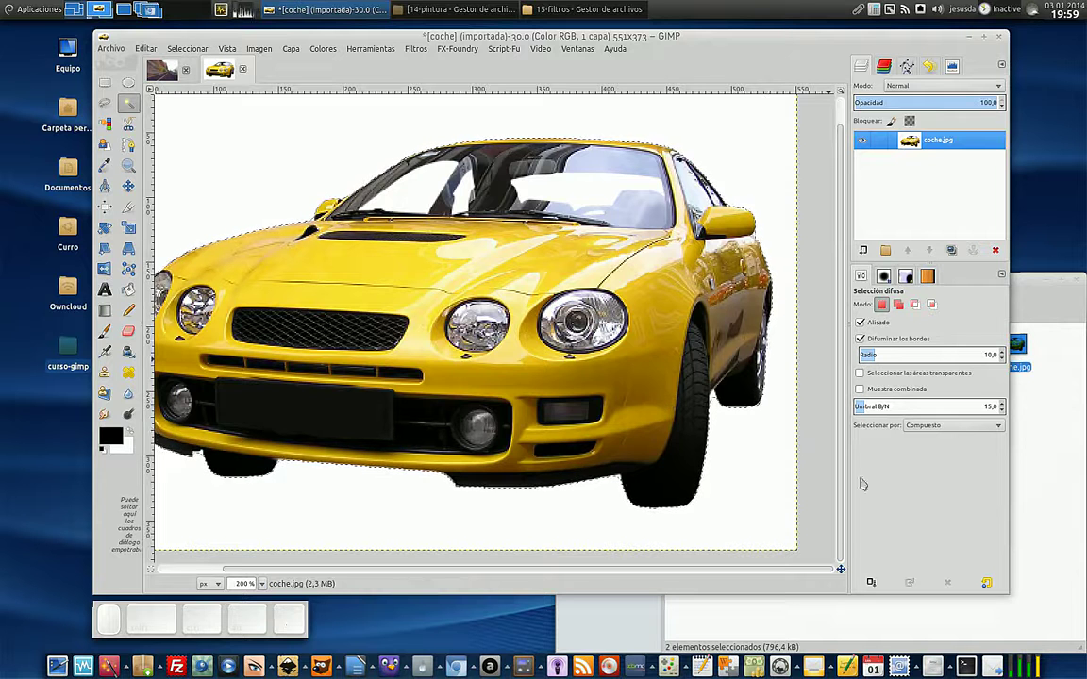
drag(750, 571, 698, 570)
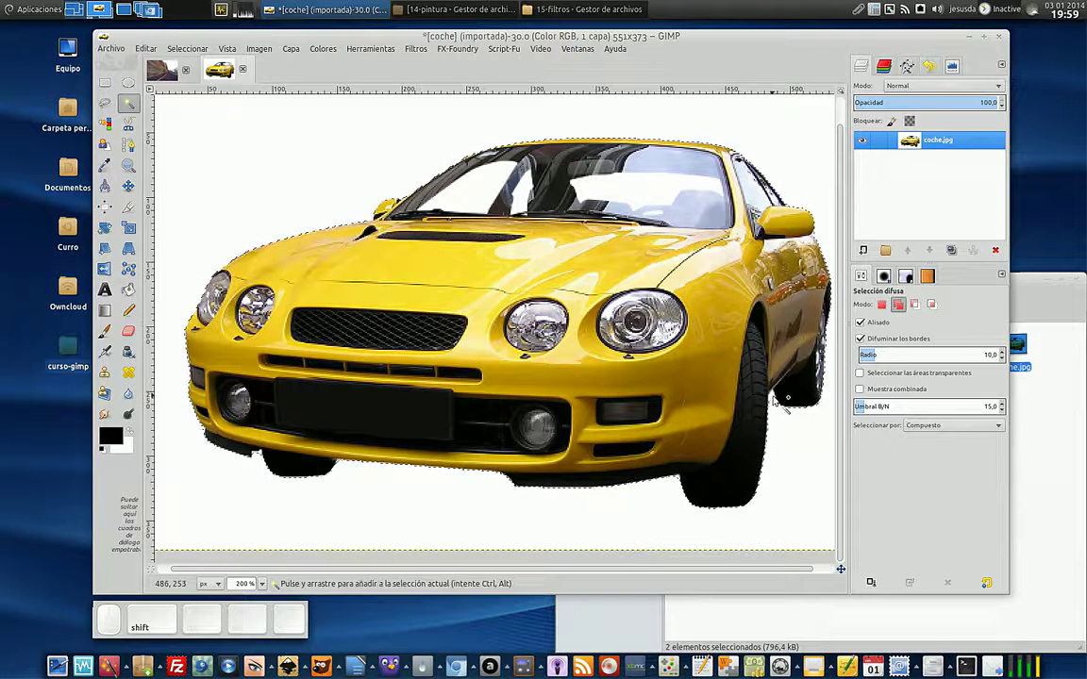
key(shift)
key(ctrl+z)
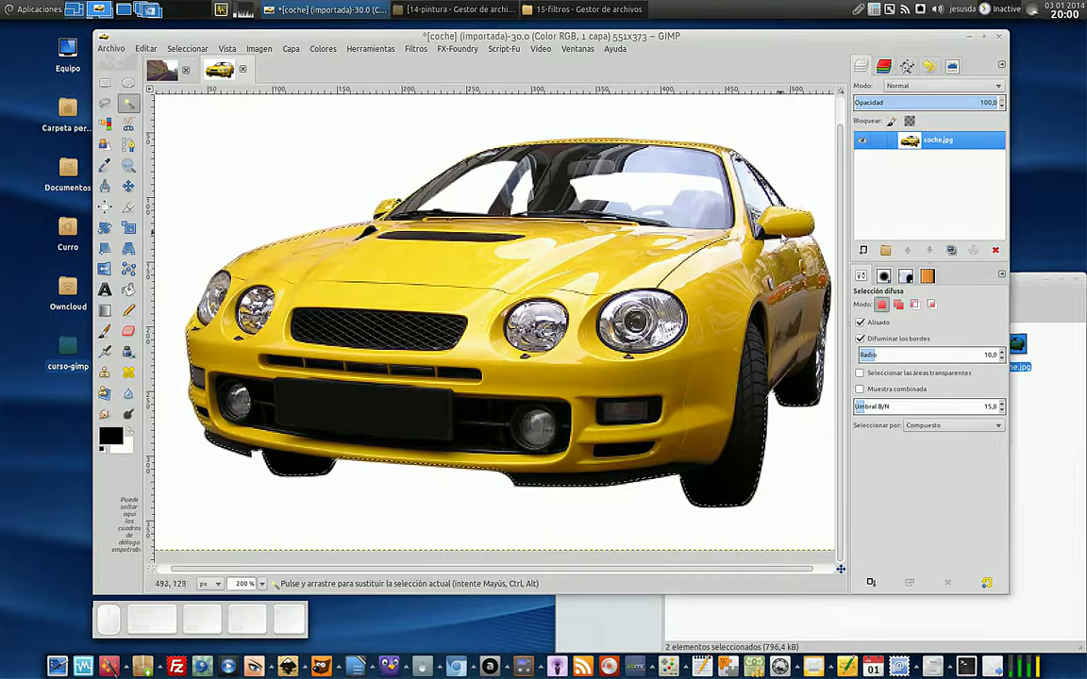
key(ctrl)
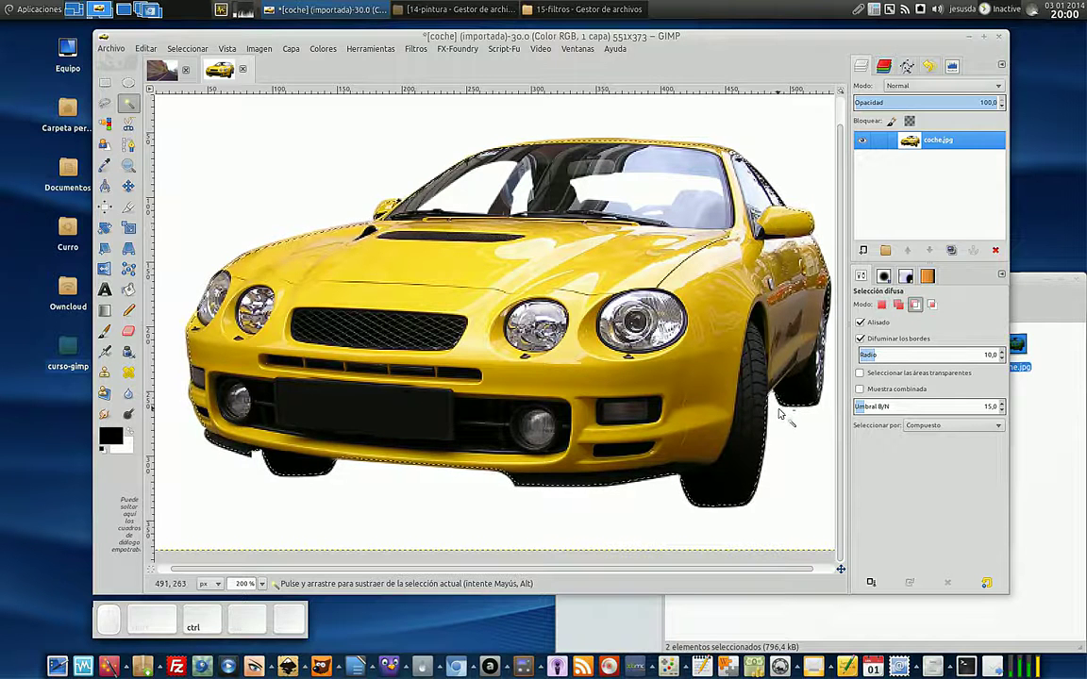
key(ctrl+shift)
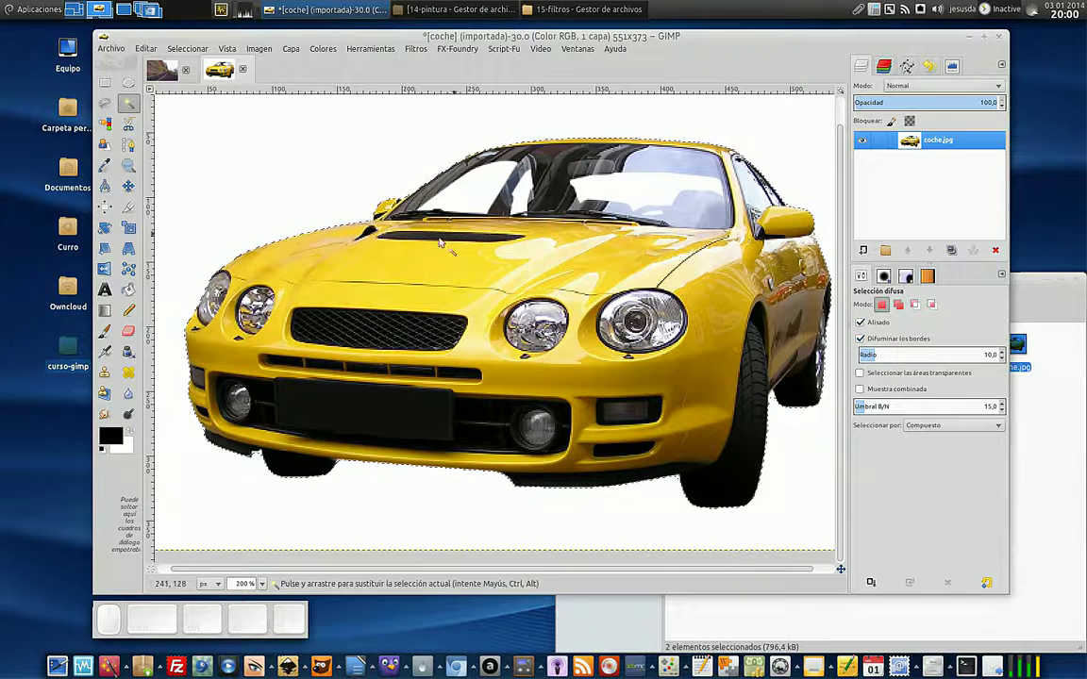
Shrink the car selection by 1 px and copy the selected car
click(186, 50)
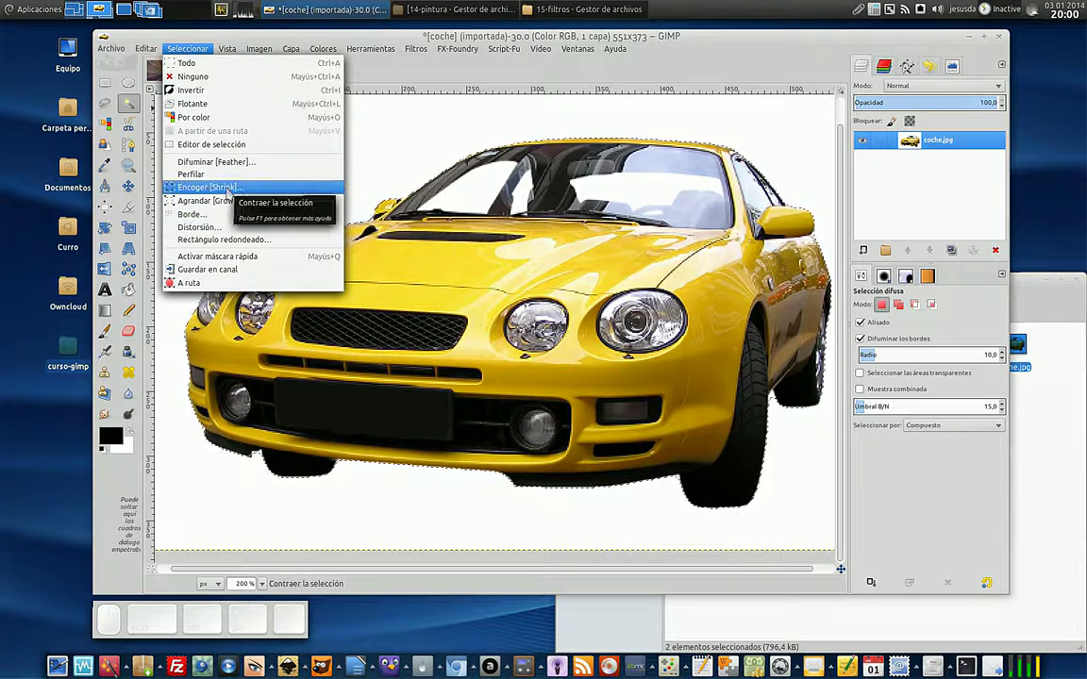
click(226, 188)
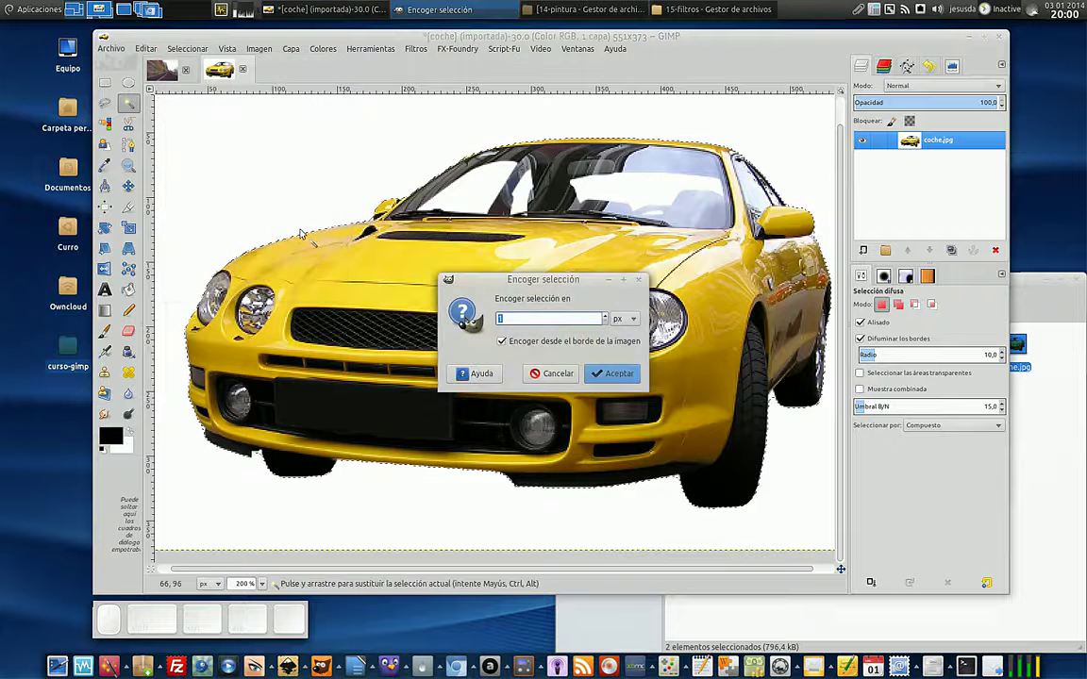
click(620, 375)
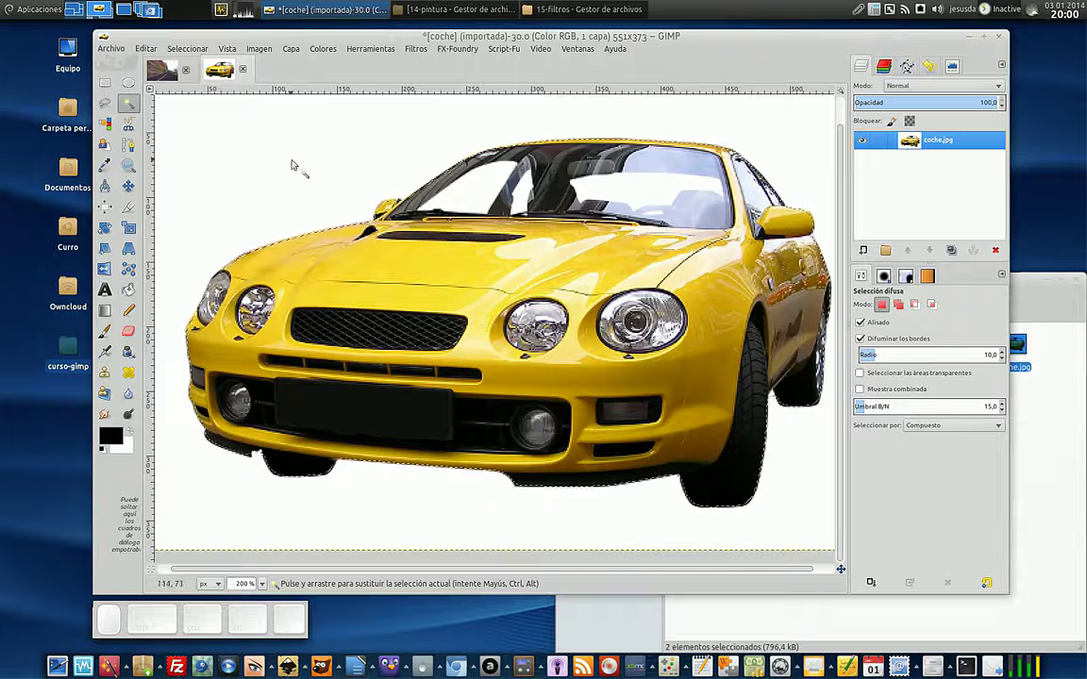
click(144, 48)
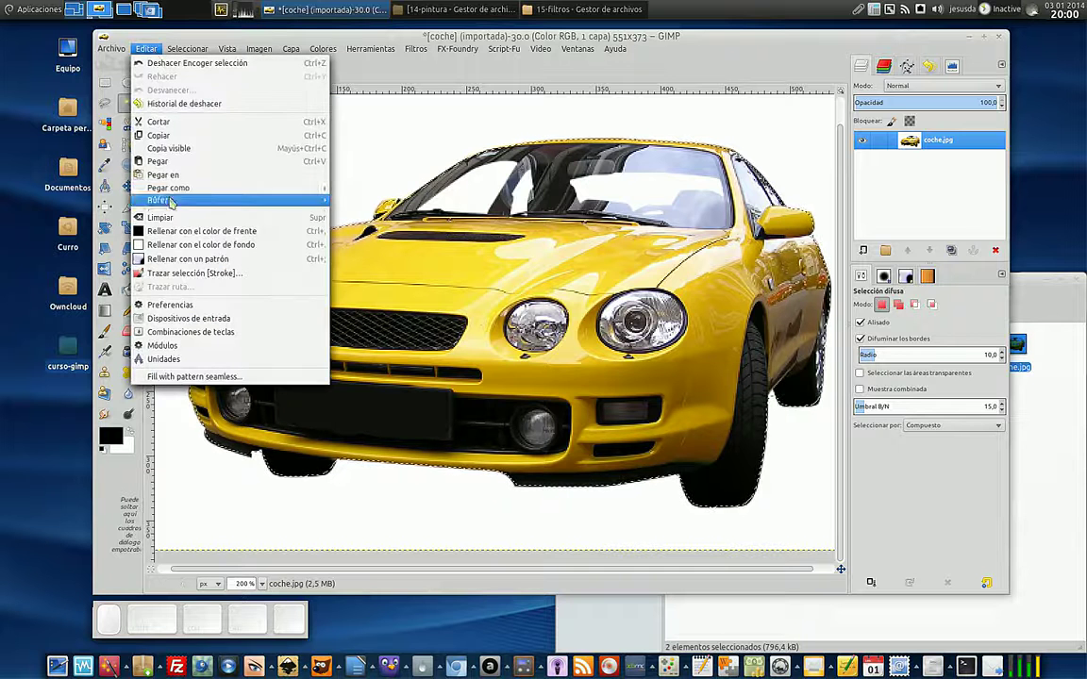
click(177, 137)
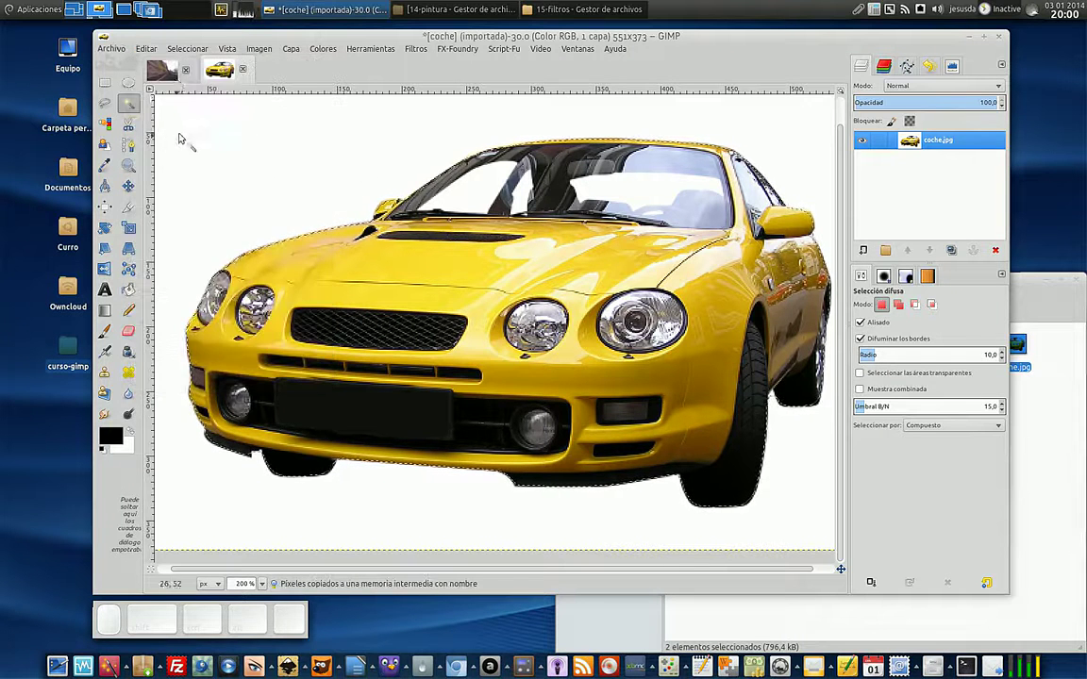
Paste the car as a new layer in the carretera image and move it onto the middle of the road
click(161, 69)
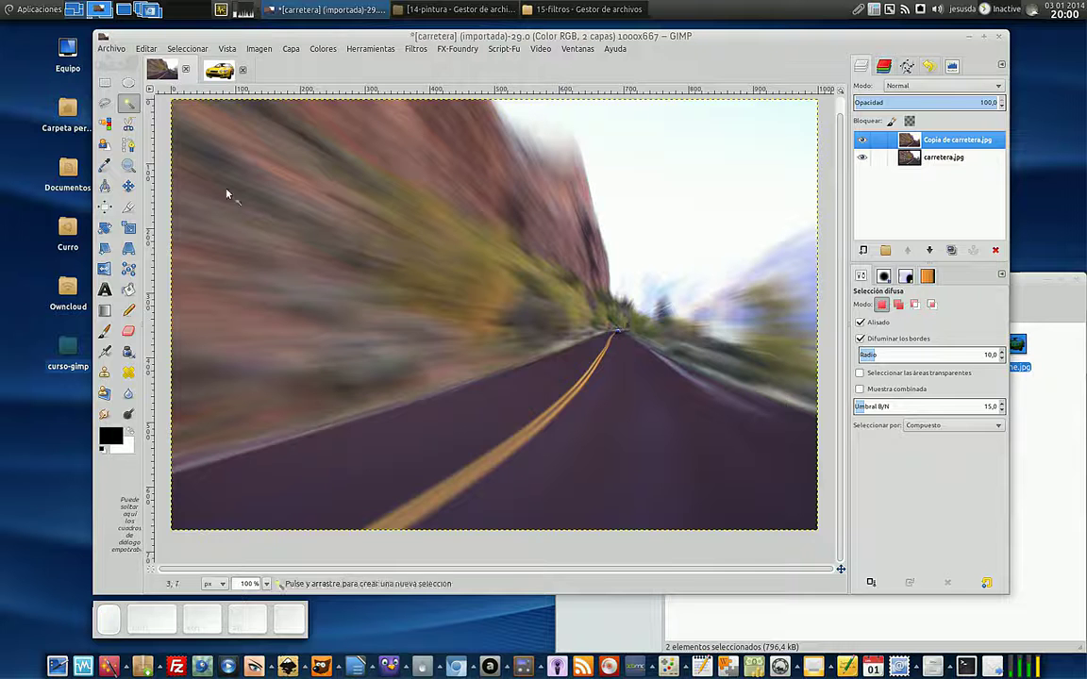
click(144, 48)
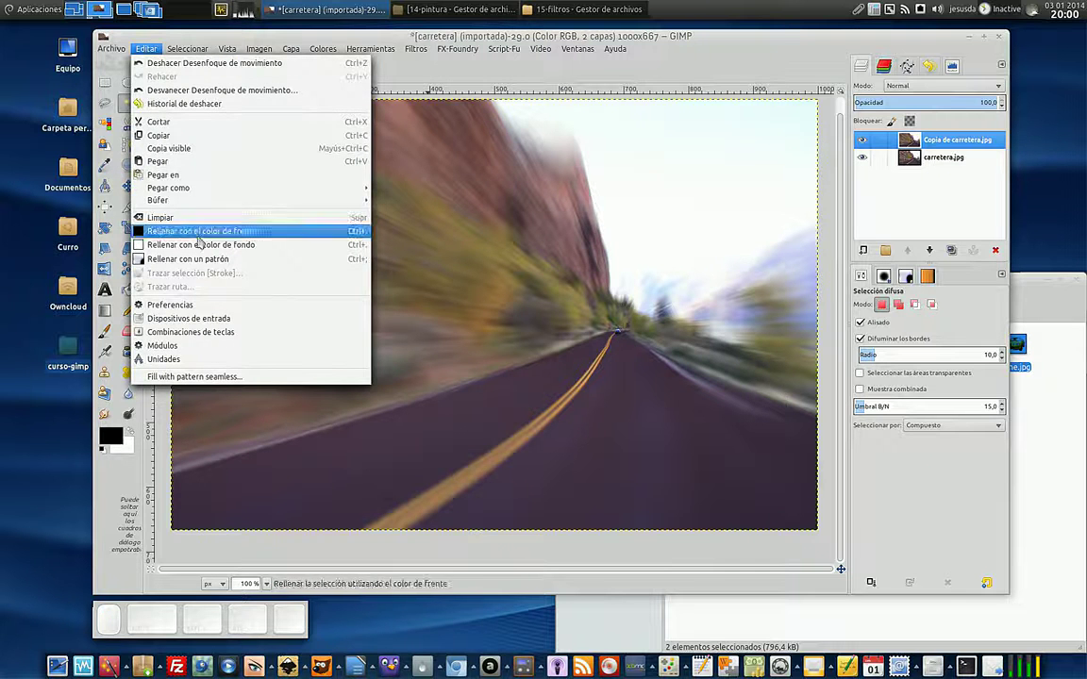
mouse_move(206, 188)
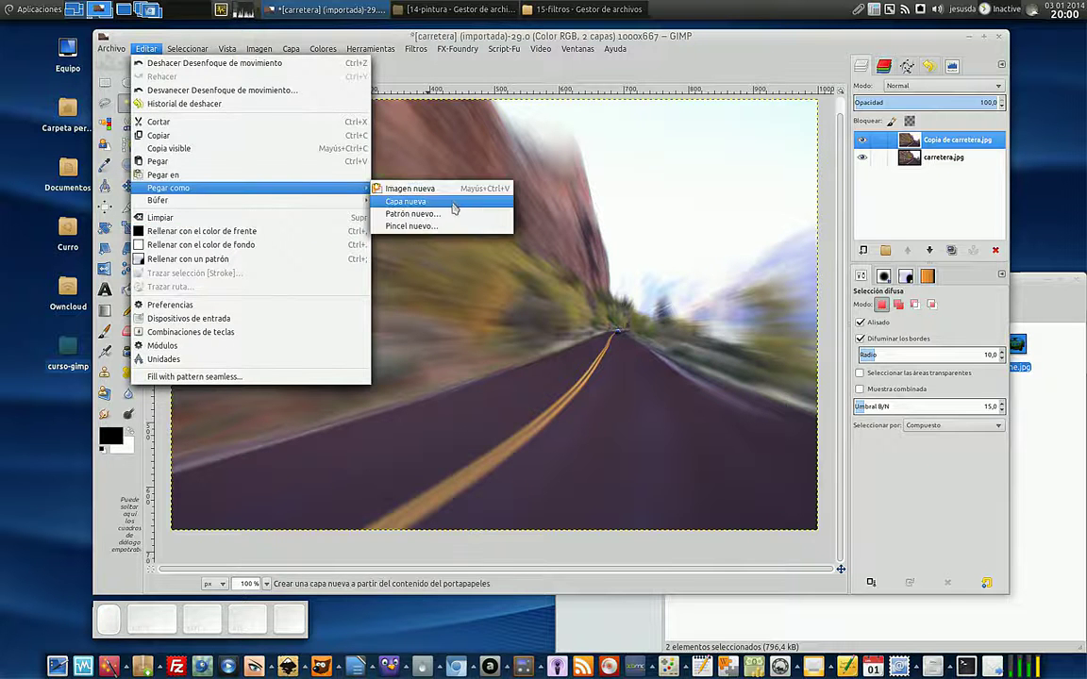
click(405, 201)
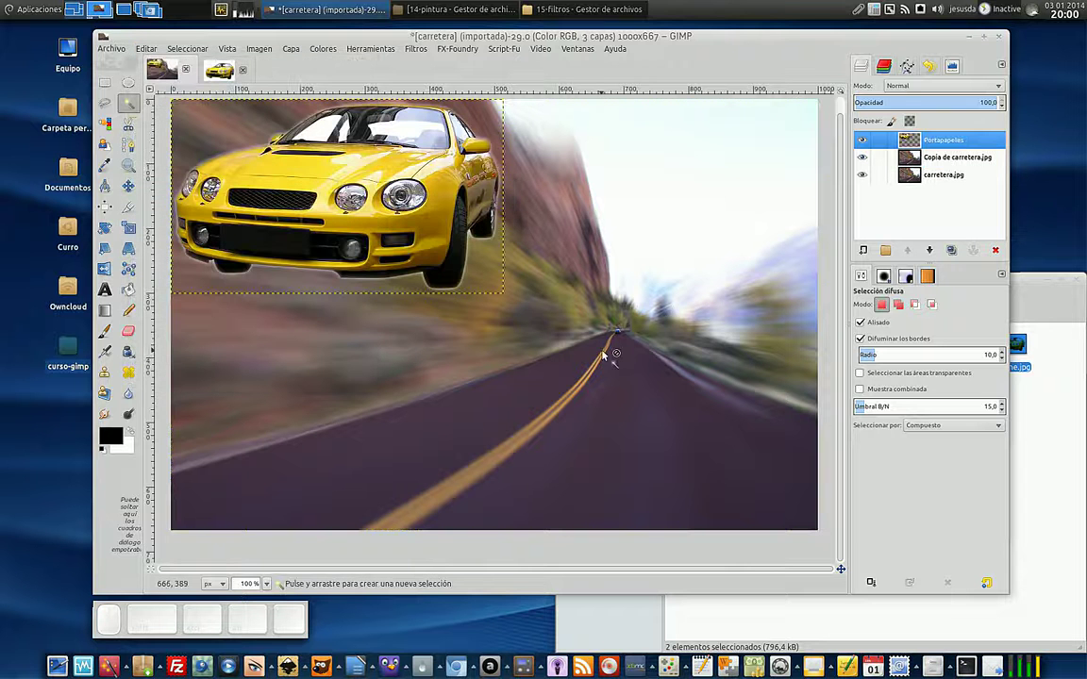
key(m)
drag(394, 218, 634, 381)
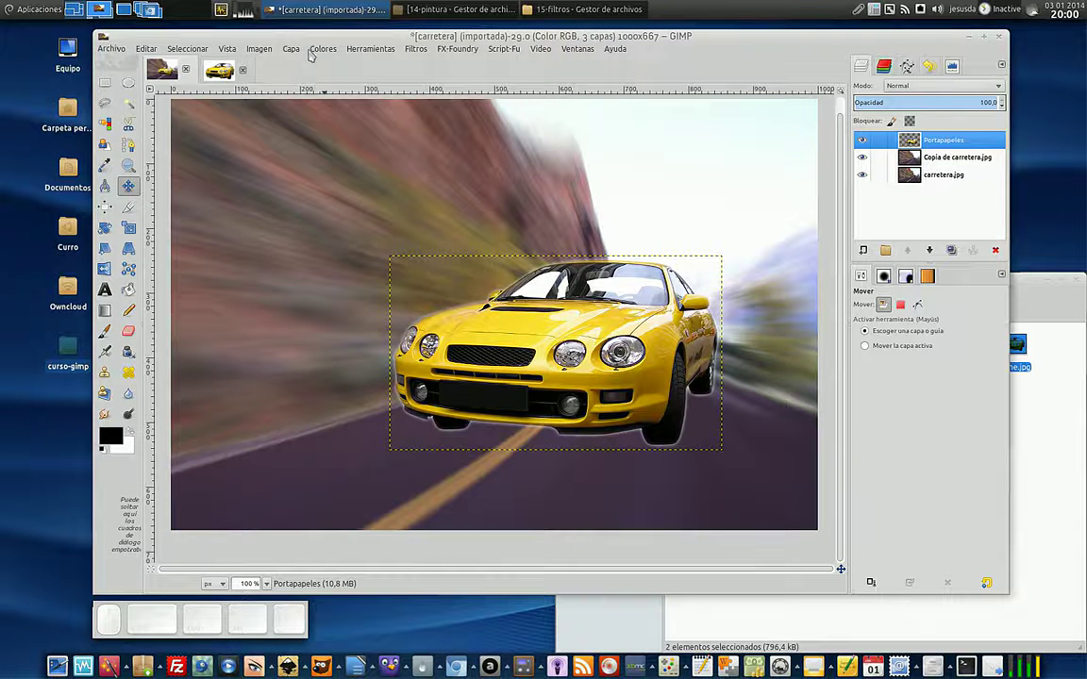
Scale the car layer proportionally to 417 × 244 px and move it down onto the middle of the road
click(128, 227)
click(672, 425)
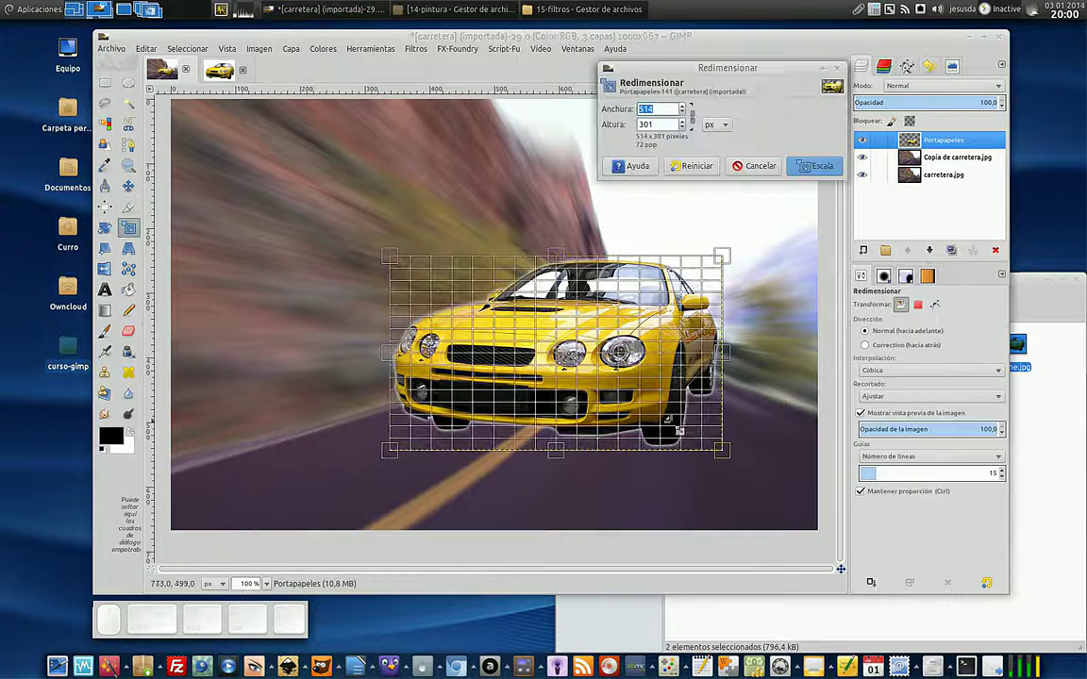
drag(722, 451, 694, 425)
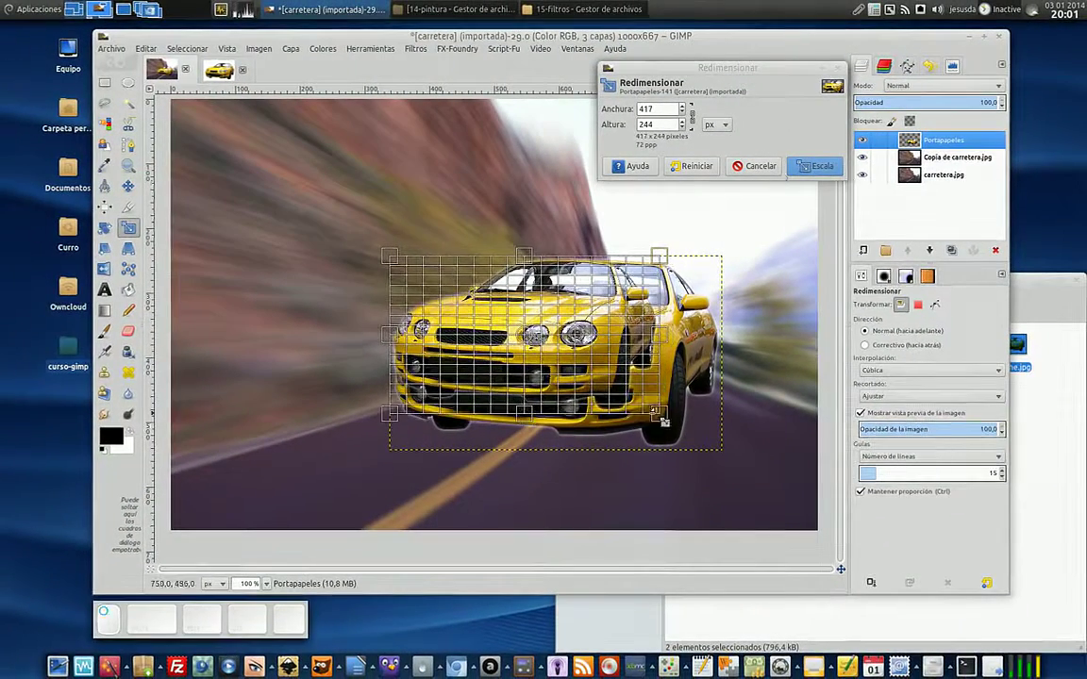
click(815, 166)
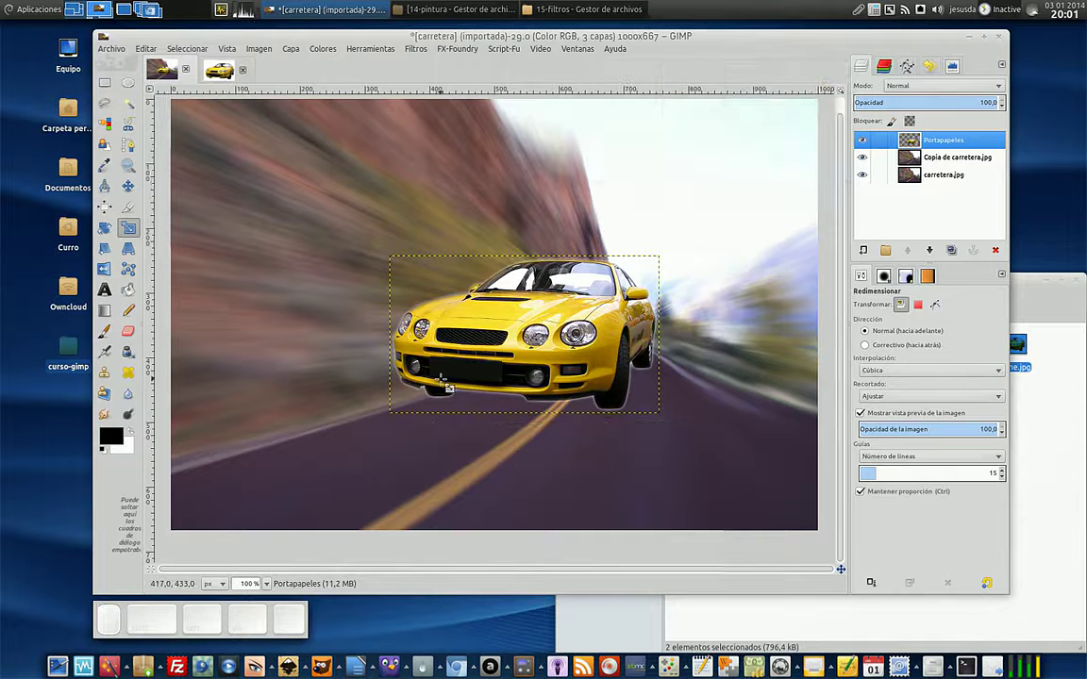
key(m)
drag(492, 349, 541, 378)
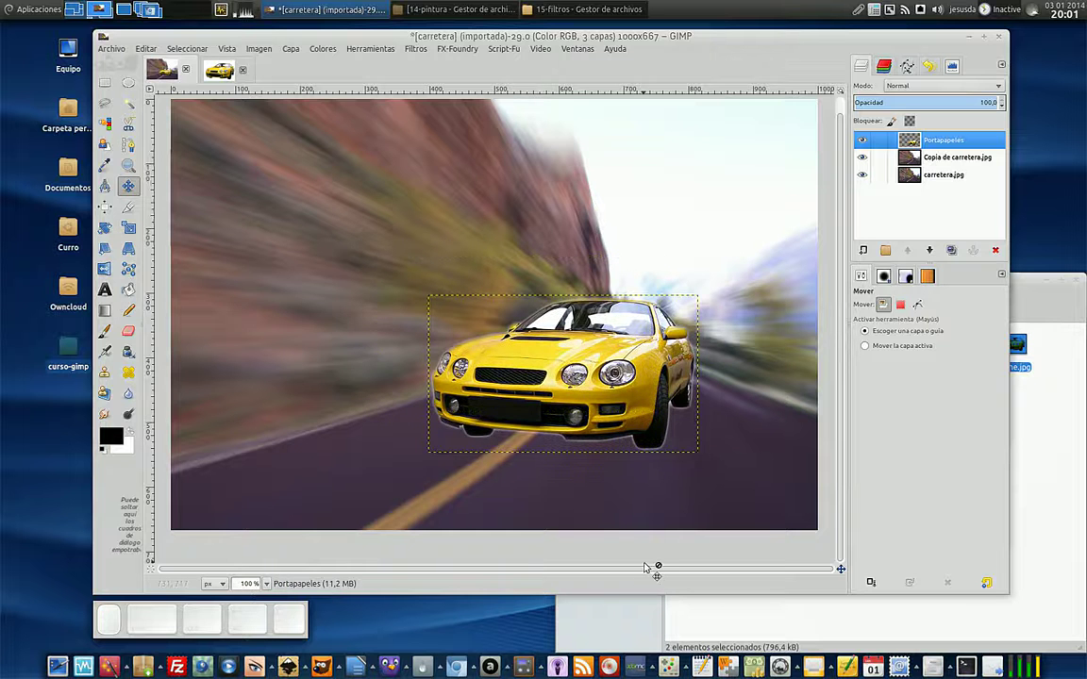
Add a new transparent layer above the car layer
click(934, 157)
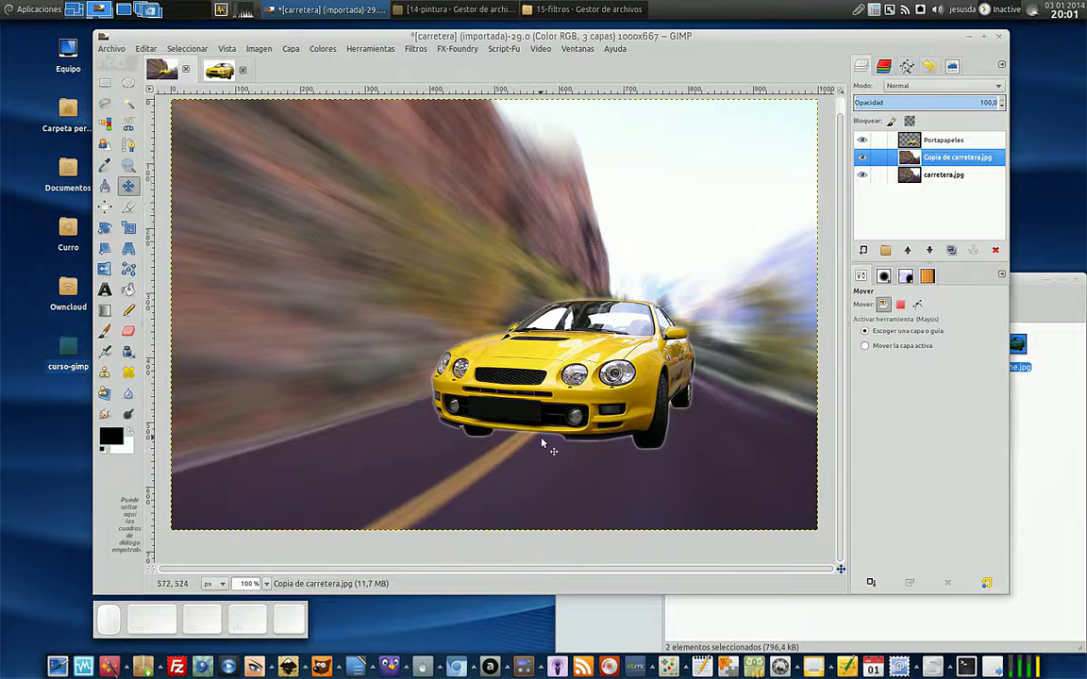
click(913, 141)
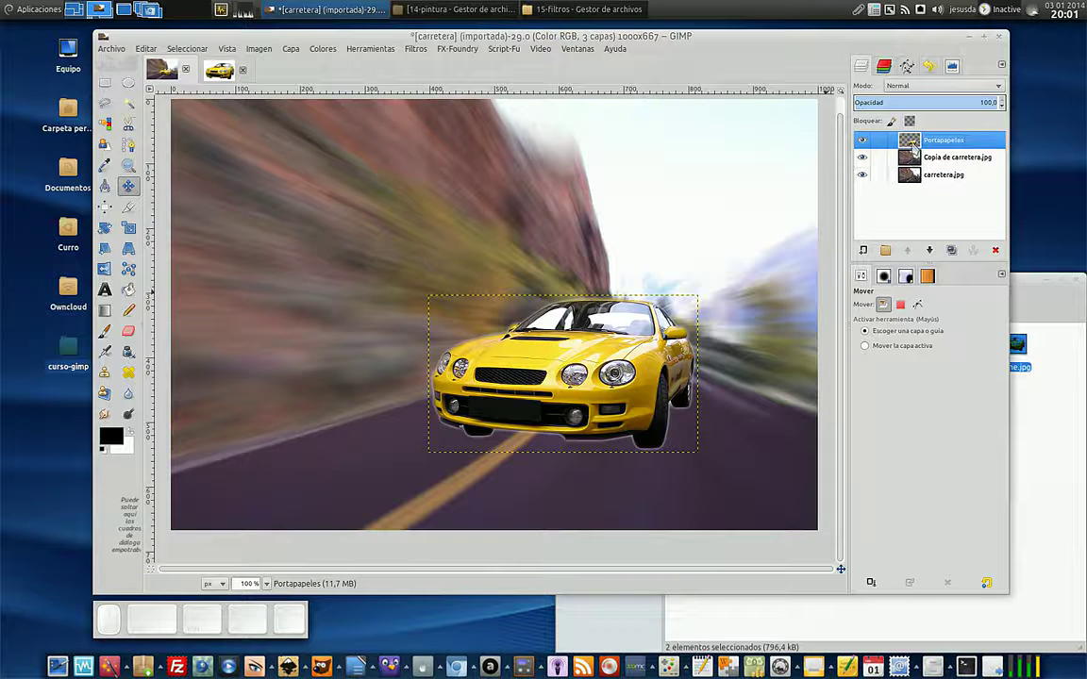
click(863, 250)
click(609, 421)
drag(939, 141, 823, 150)
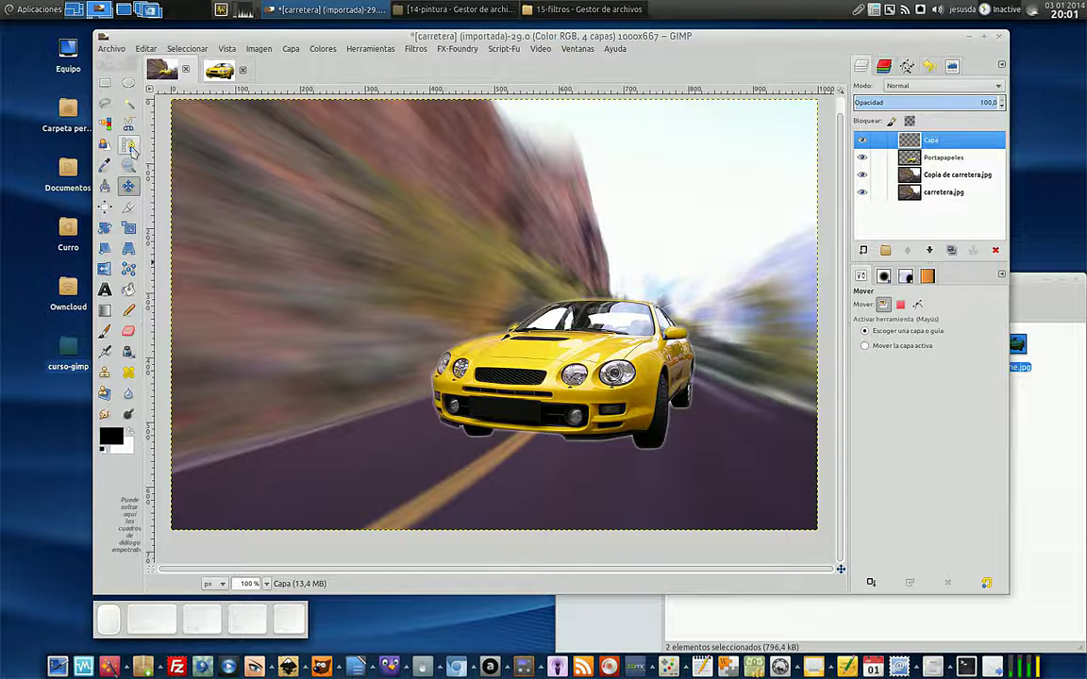
Outline a closed shadow area around the car's underside and wheels with the Free Select tool
click(105, 103)
click(454, 405)
click(422, 424)
click(420, 443)
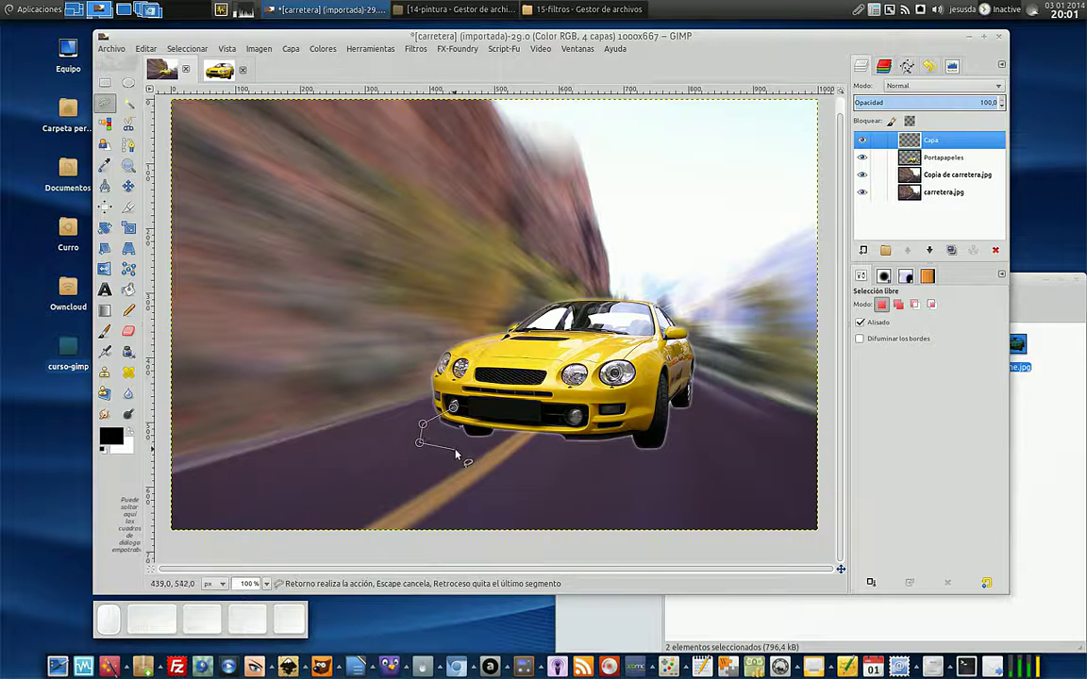
click(631, 463)
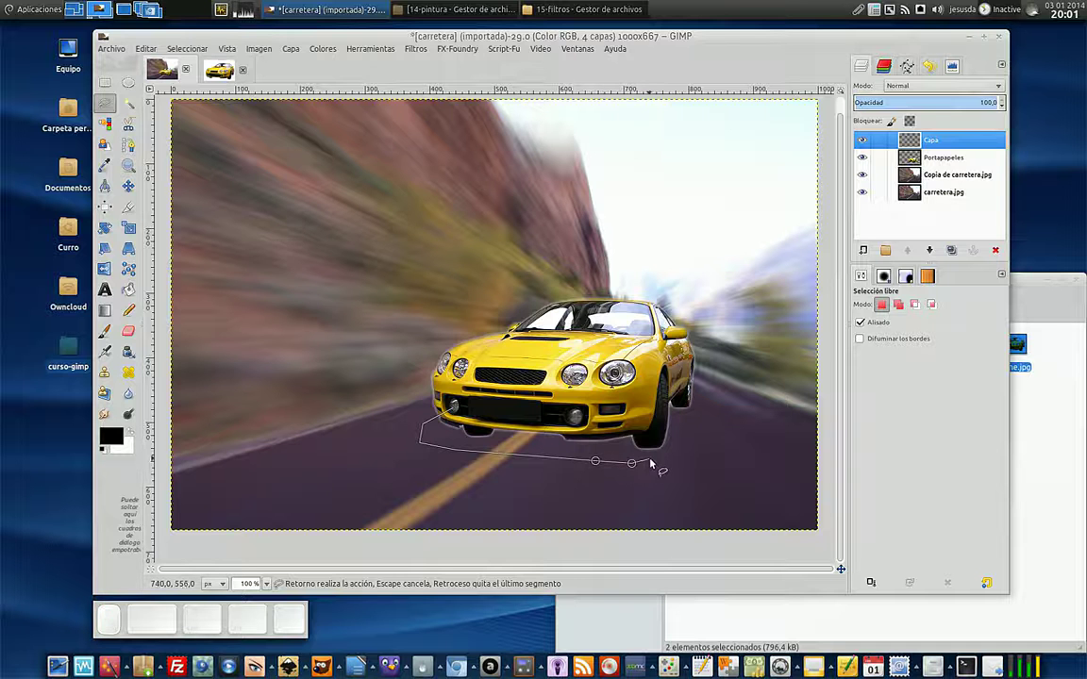
click(676, 455)
click(682, 433)
click(703, 410)
click(710, 398)
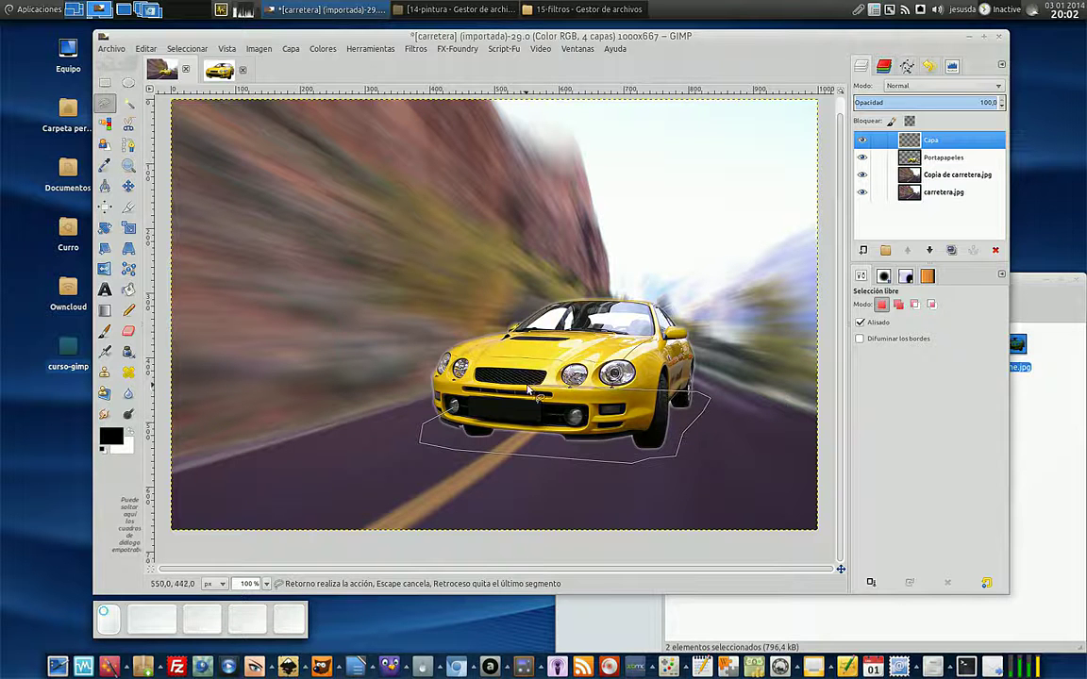
click(454, 409)
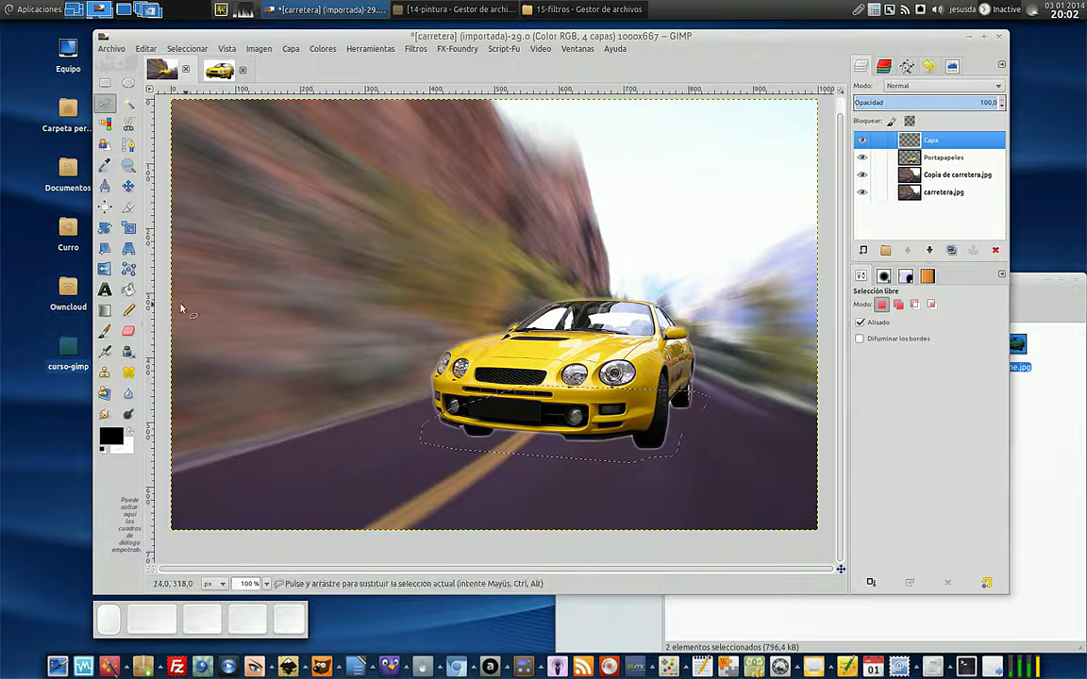
Fill the whole selected shadow area with the black foreground colour on the new layer
click(128, 289)
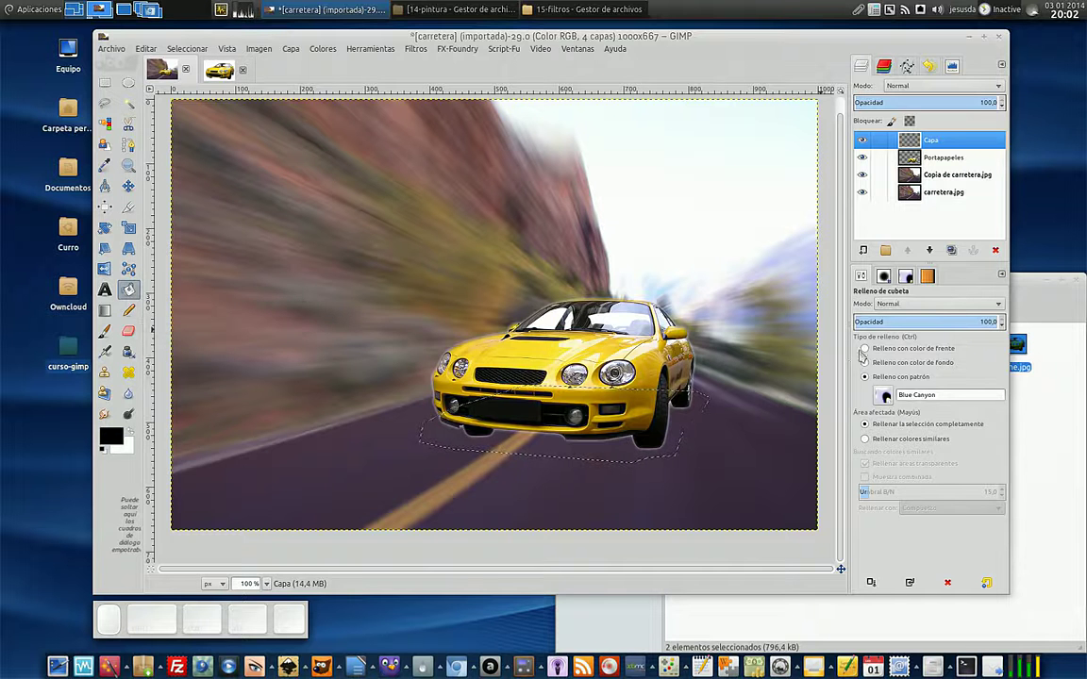
click(887, 348)
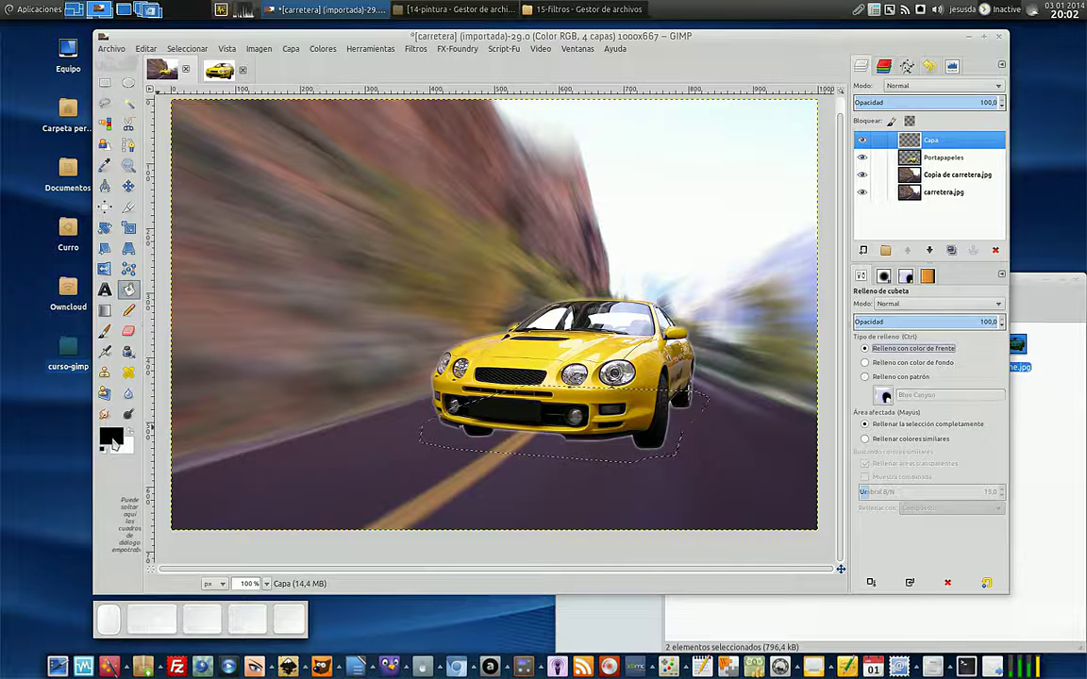
click(494, 432)
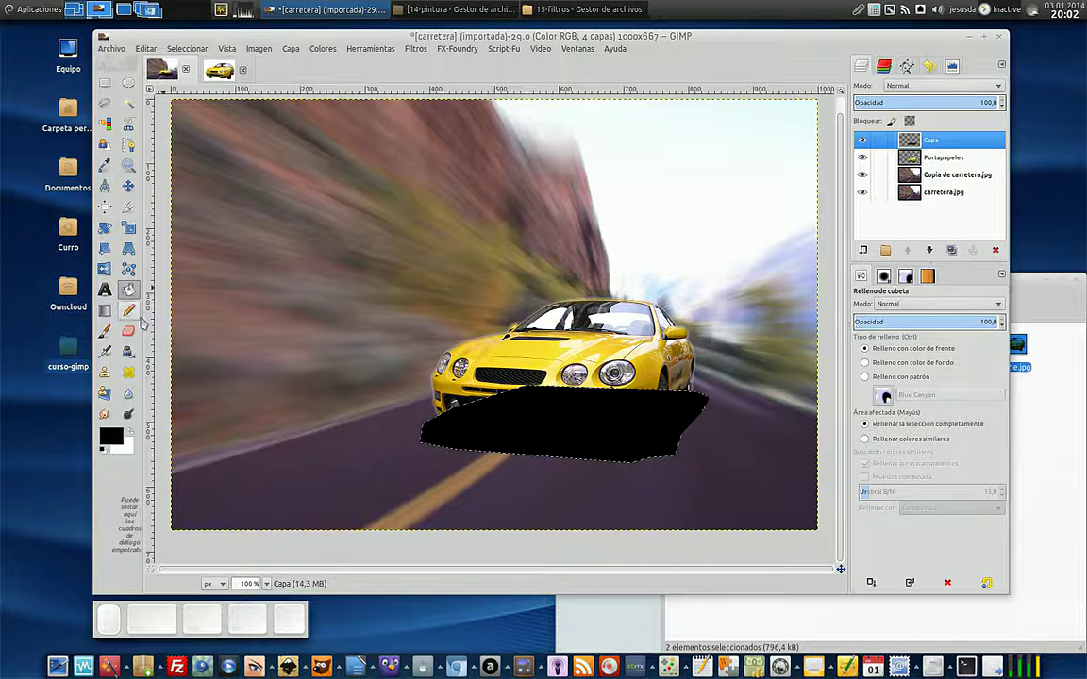
drag(110, 436, 556, 425)
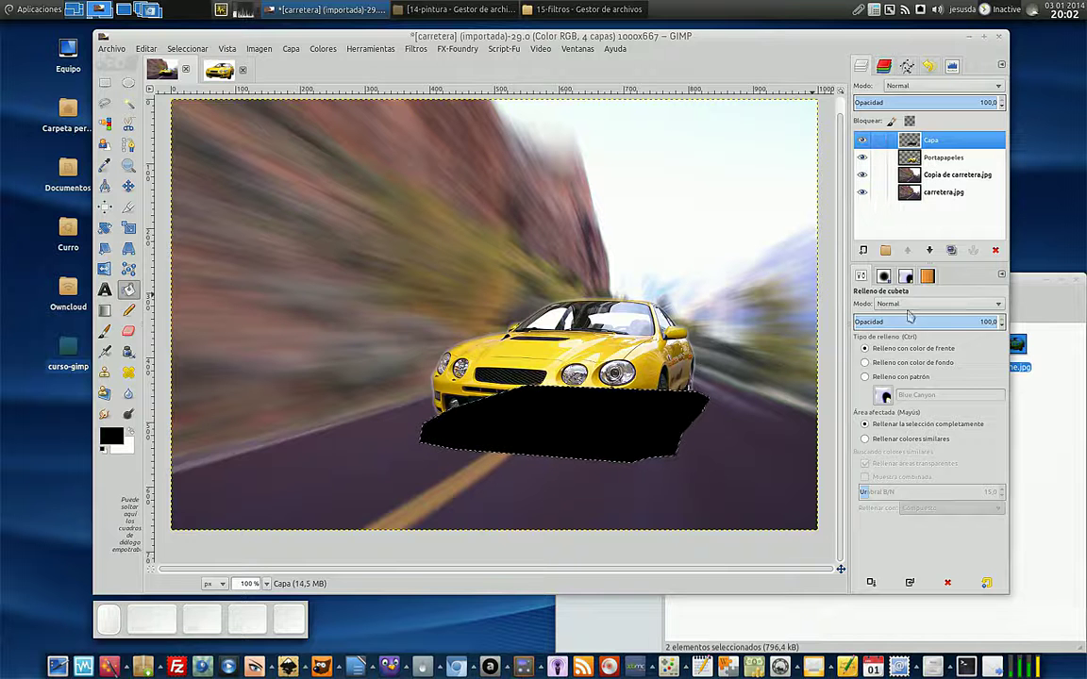
Deselect everything and place the black shadow layer directly below the car layer
click(187, 48)
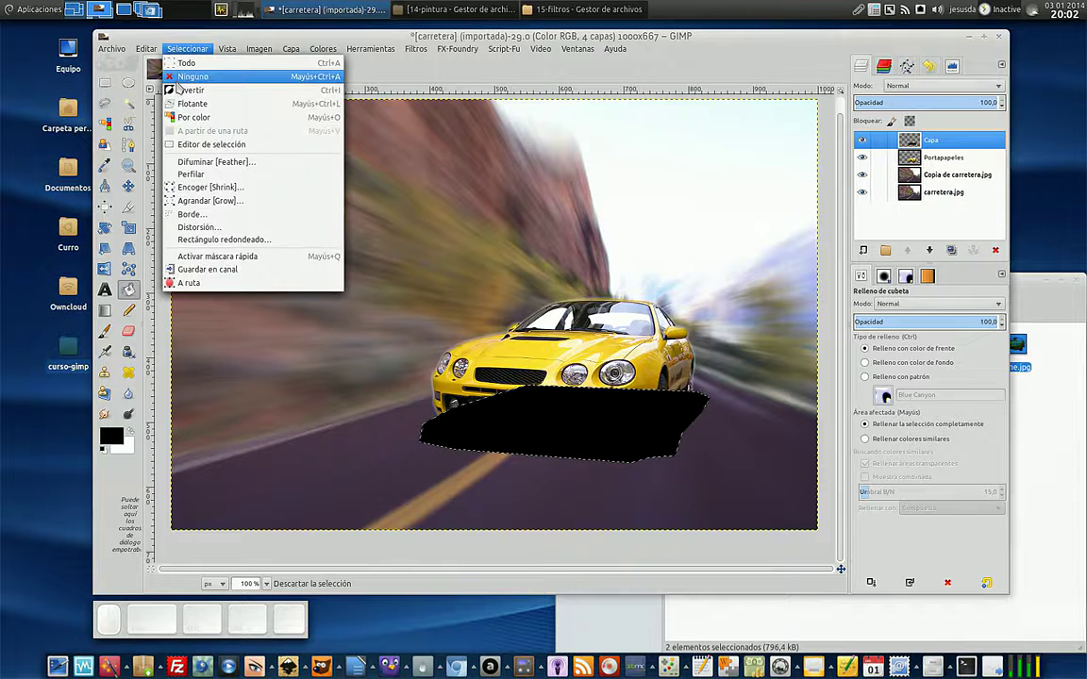
click(184, 79)
mouse_move(927, 148)
mouse_down()
mouse_move(934, 175)
mouse_move(930, 165)
mouse_up()
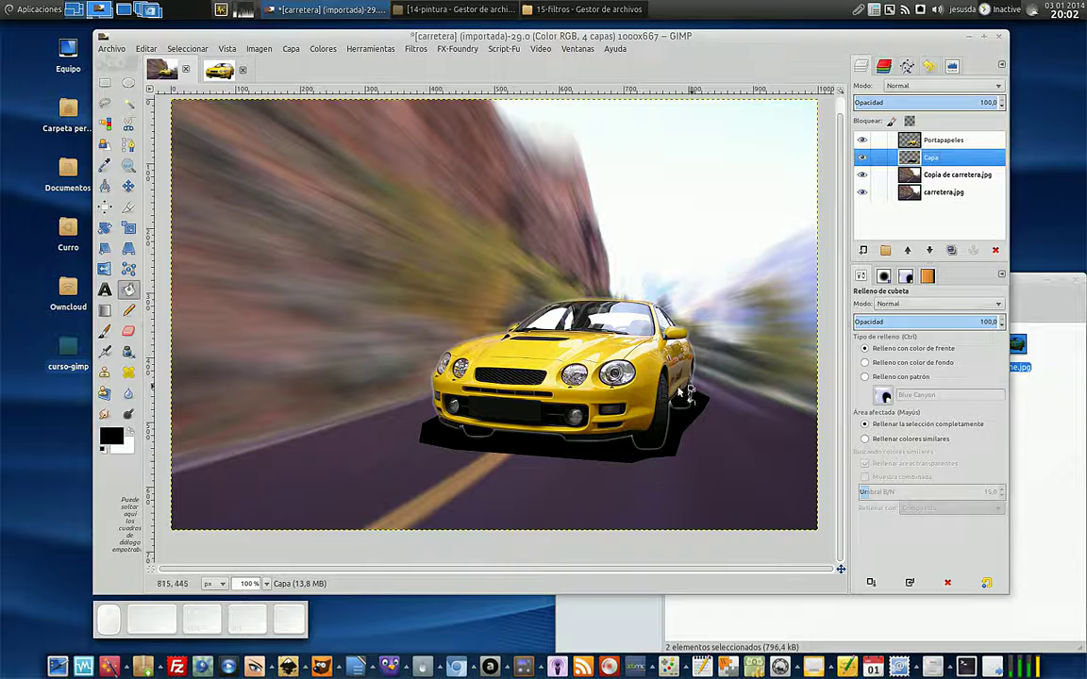
Apply a Gaussian blur with a 47 px radius to the shadow layer and reduce the layer's opacity to 75 %
click(416, 49)
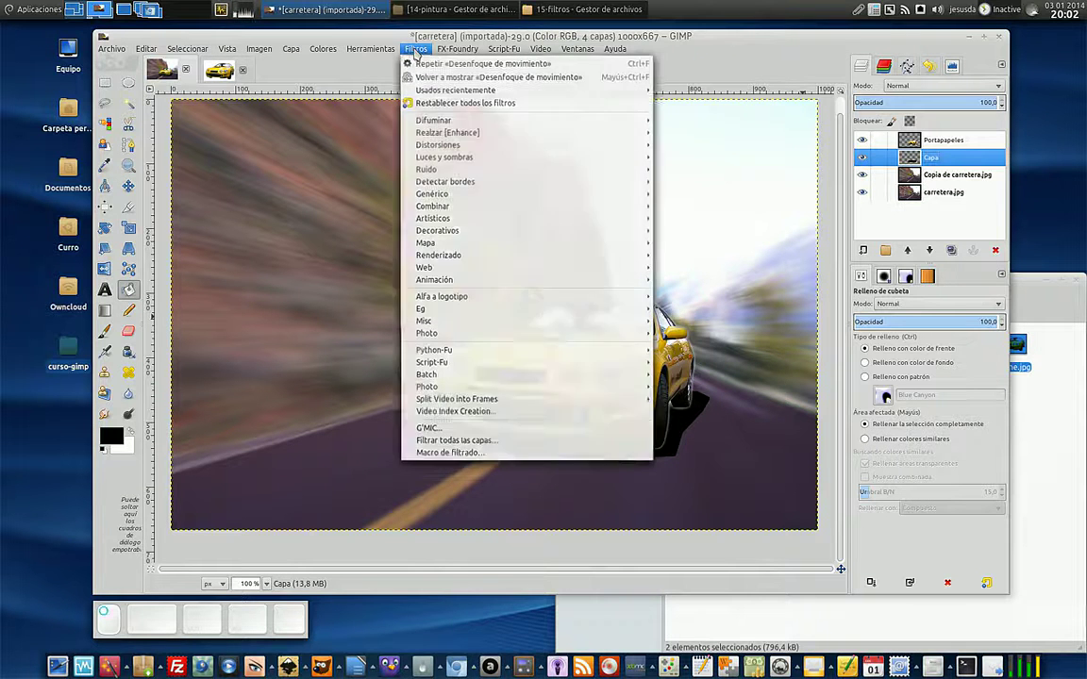
mouse_move(490, 127)
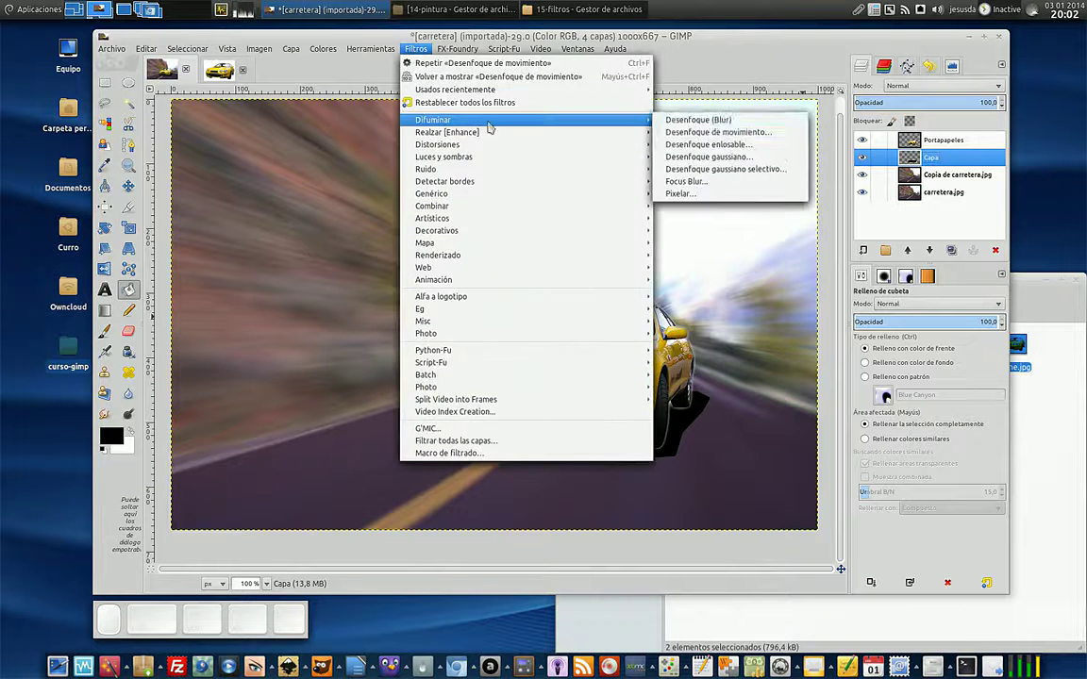
click(734, 160)
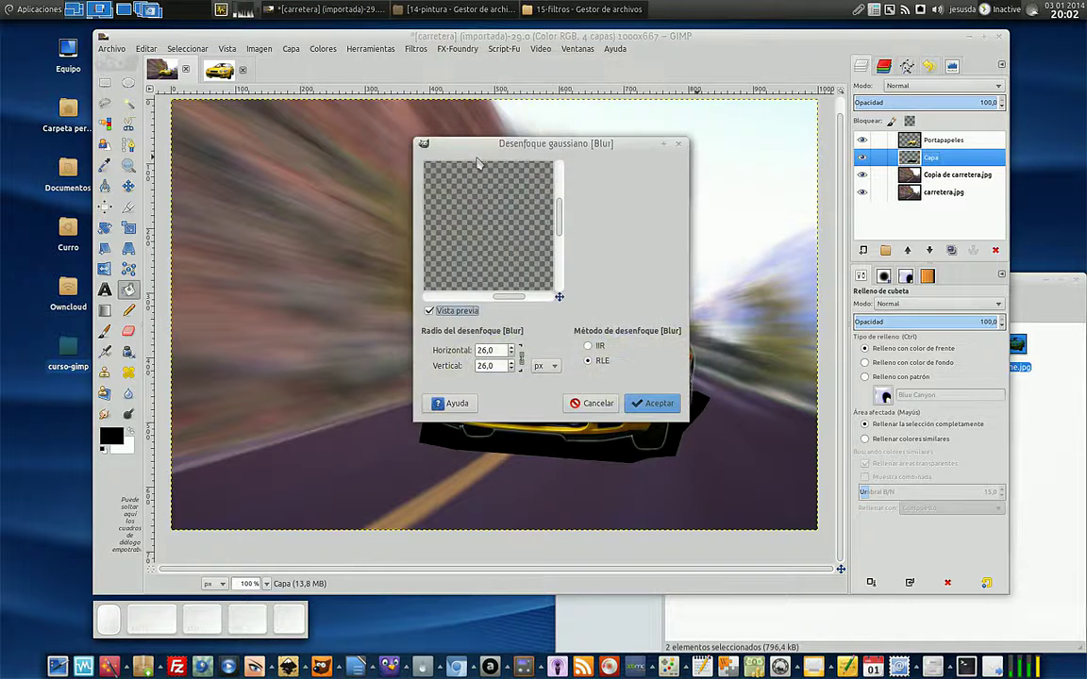
drag(495, 144, 784, 142)
drag(853, 294, 846, 302)
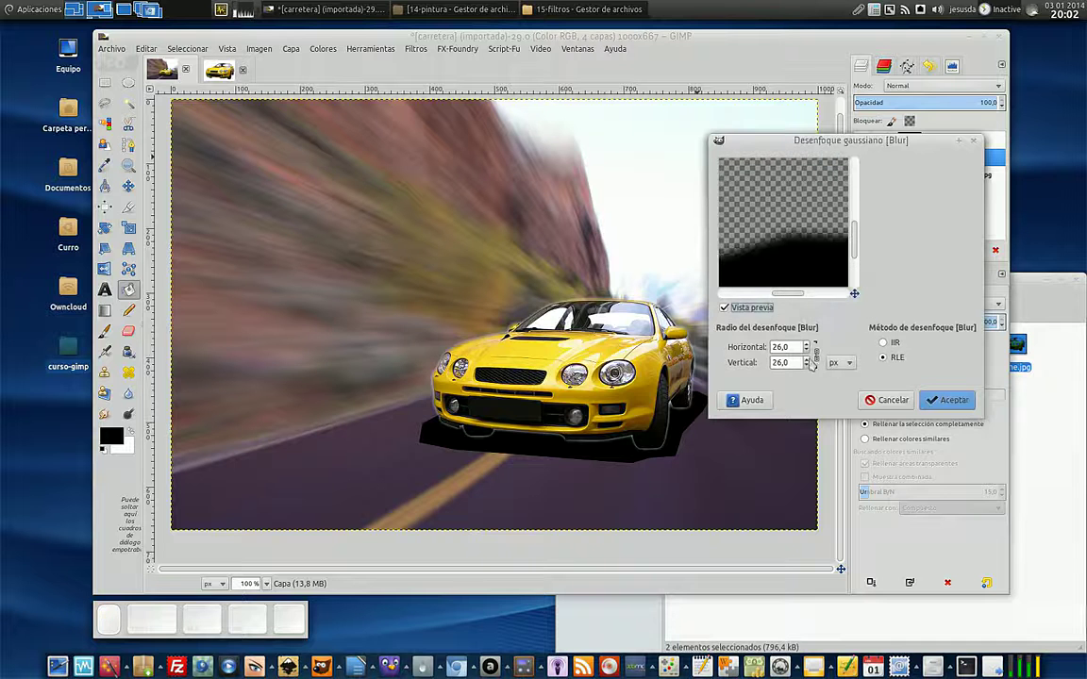
click(807, 344)
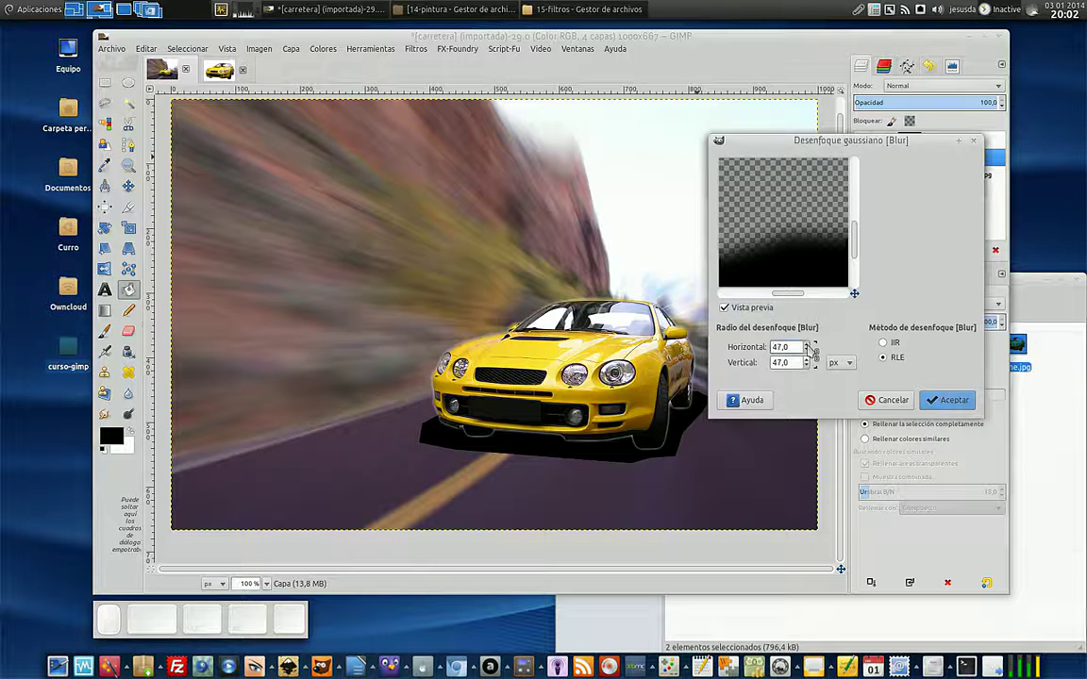
click(951, 401)
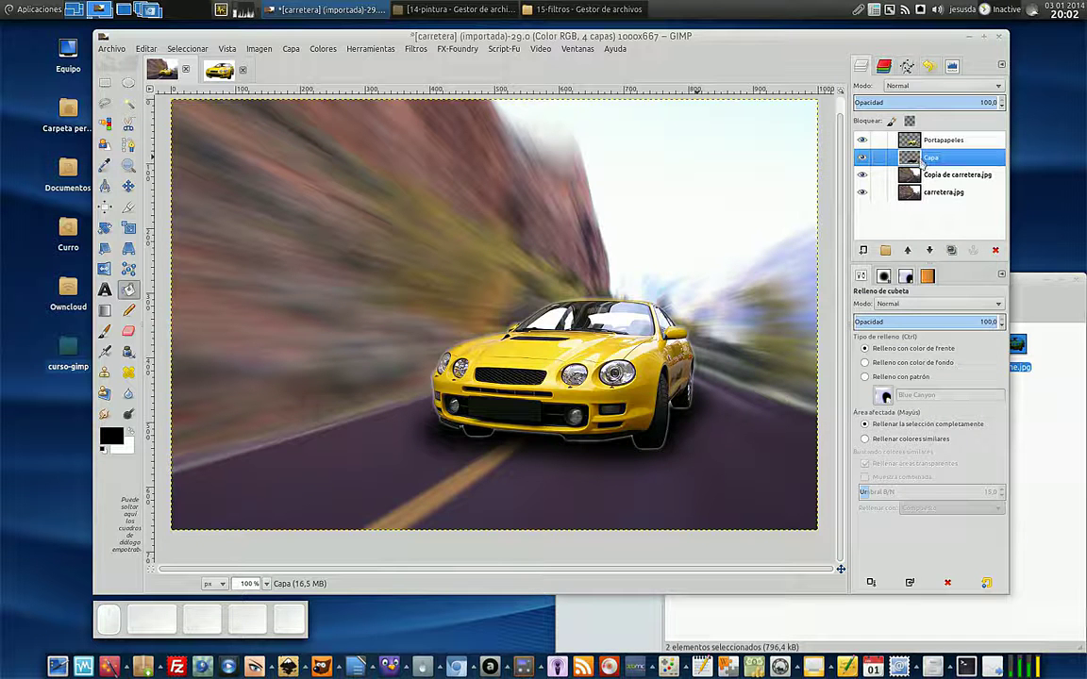
mouse_move(975, 105)
mouse_down()
mouse_move(996, 106)
mouse_move(960, 110)
mouse_up()
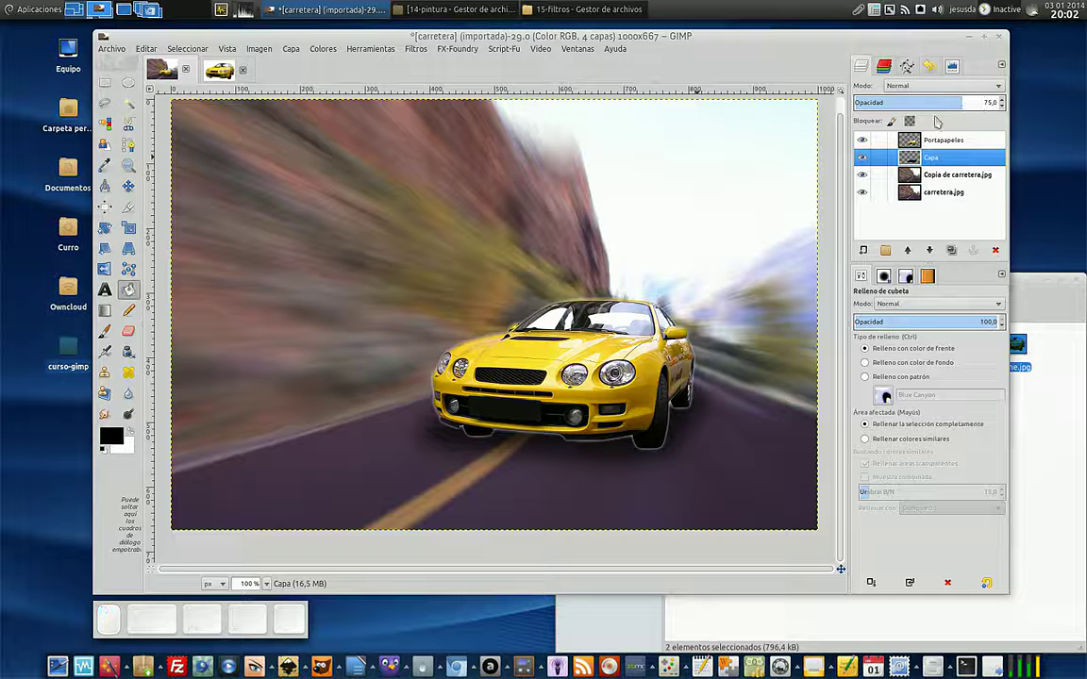
Duplicate the car layer and extend the duplicate's boundary to the image size
key(Page_Up)
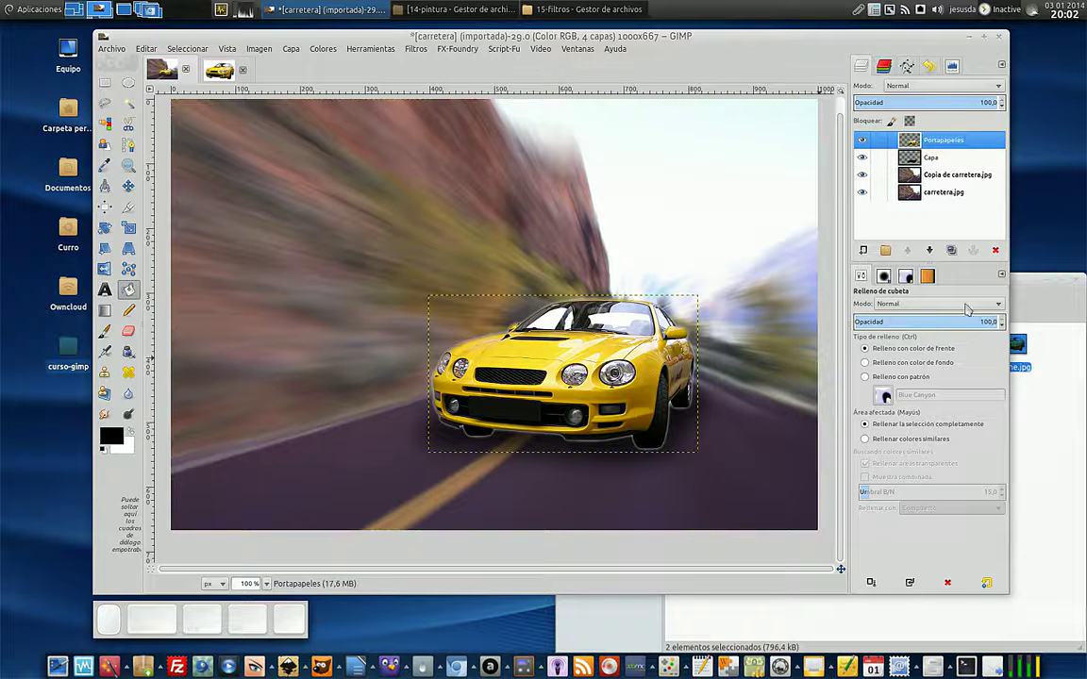
click(952, 251)
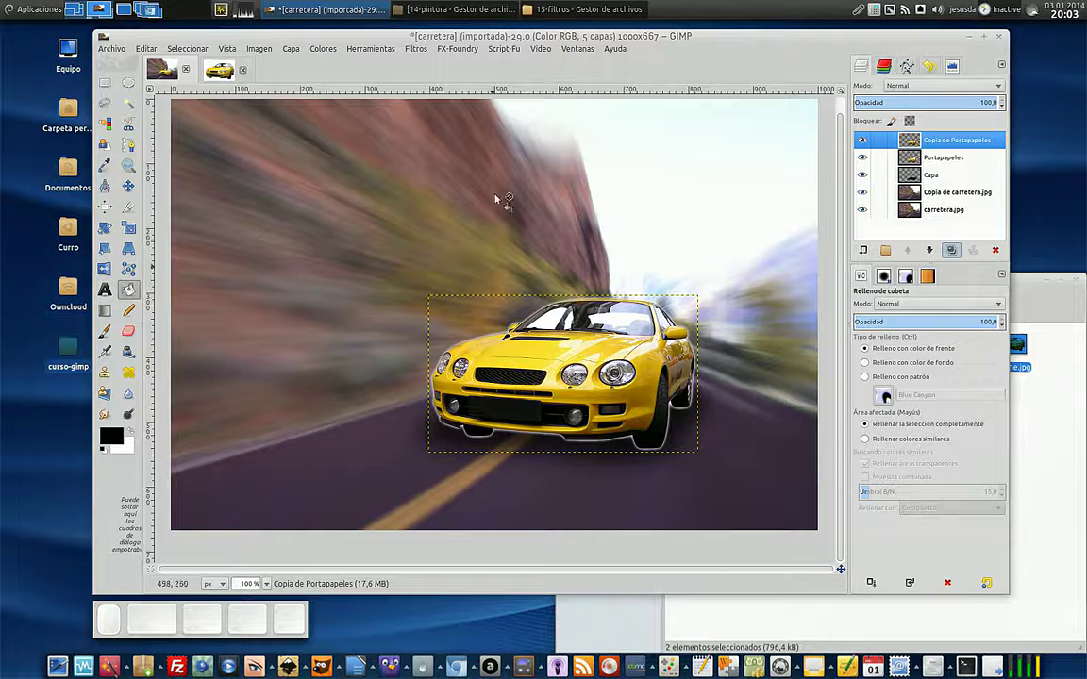
click(291, 49)
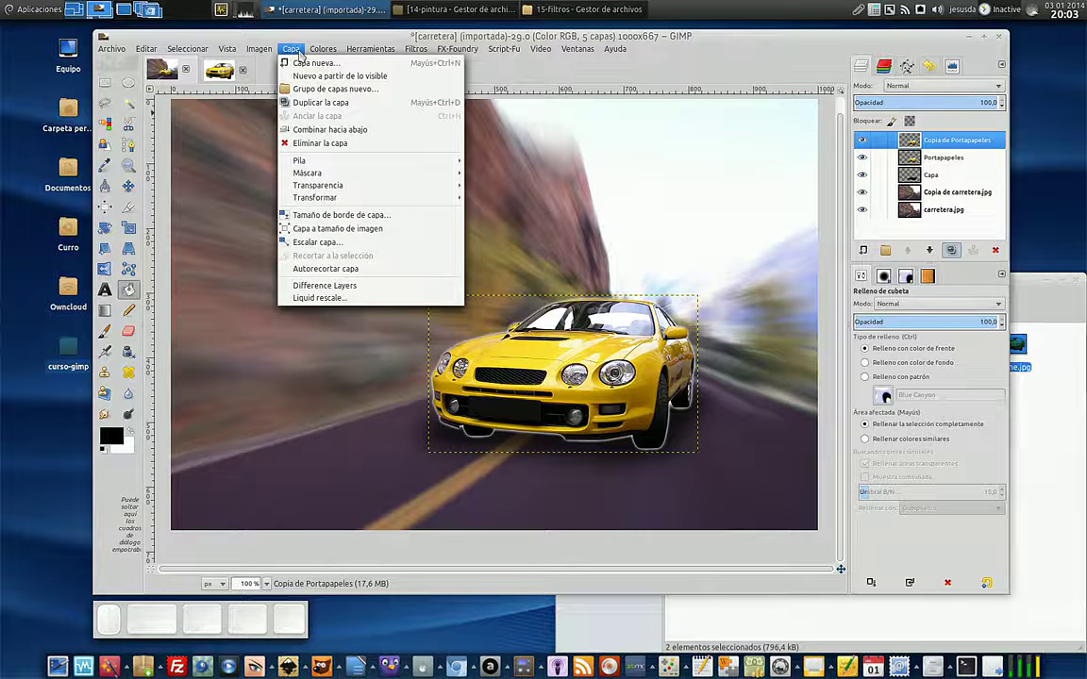
click(342, 230)
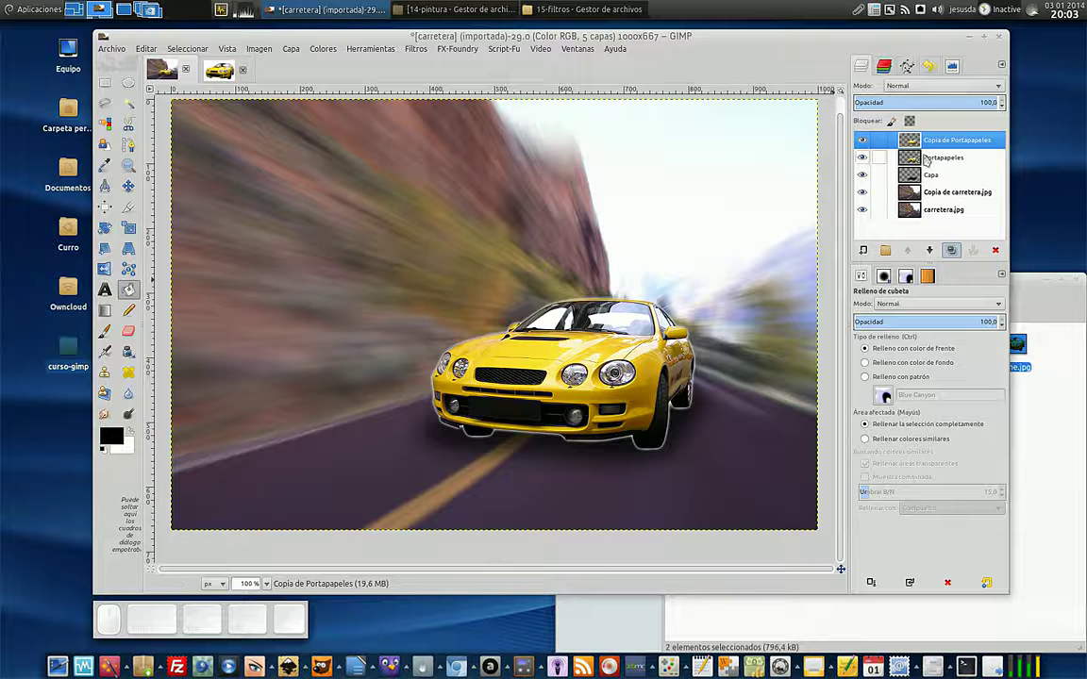
Apply a zoom motion blur to the duplicated car layer with length 55, centred at X 693, Y 356
click(416, 49)
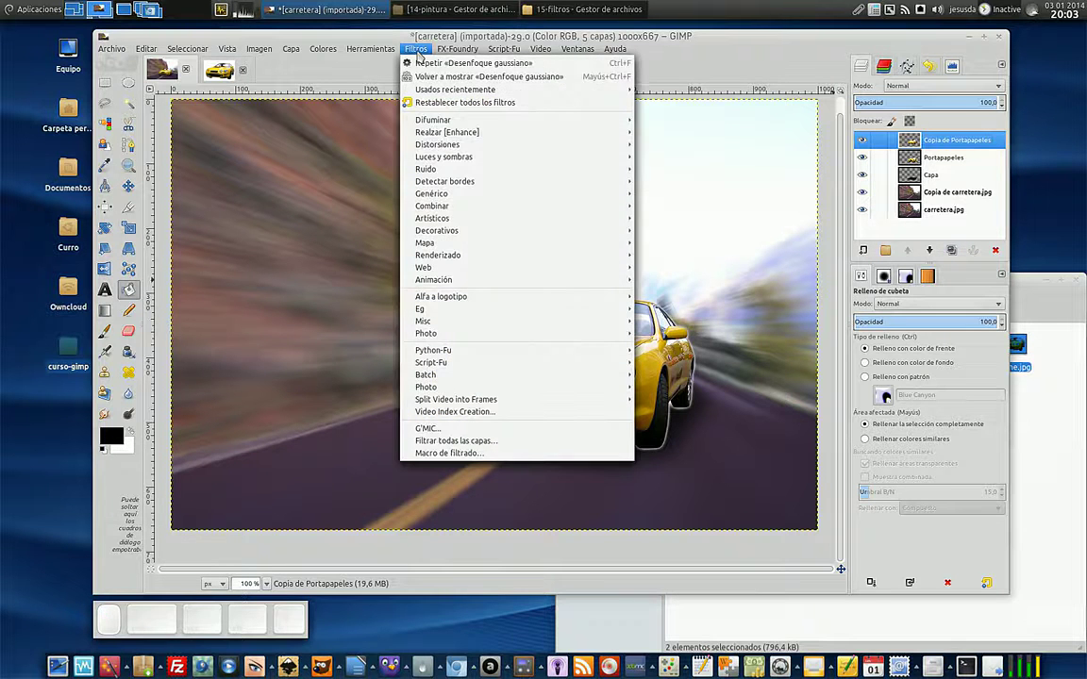
mouse_move(529, 120)
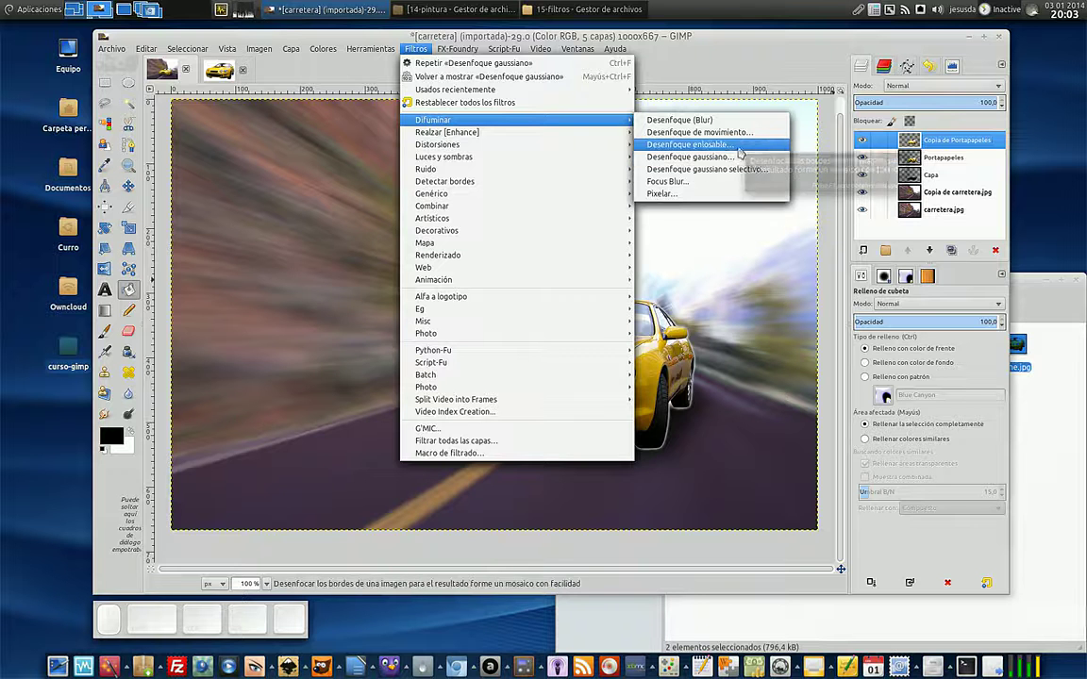
click(743, 135)
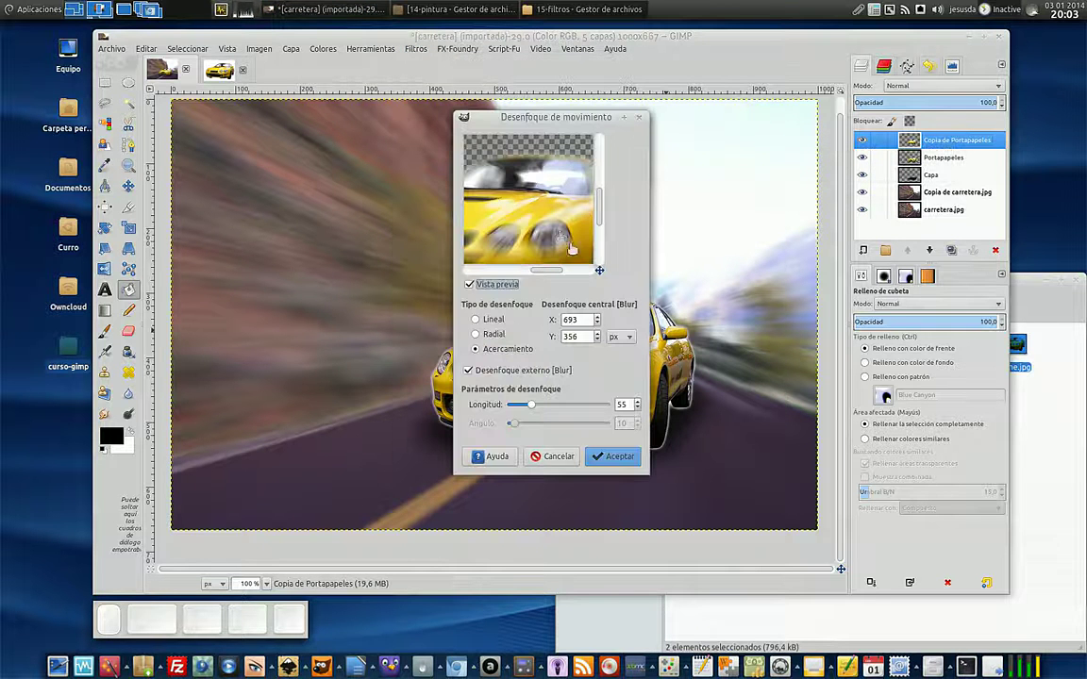
drag(508, 115, 794, 181)
drag(795, 298, 906, 268)
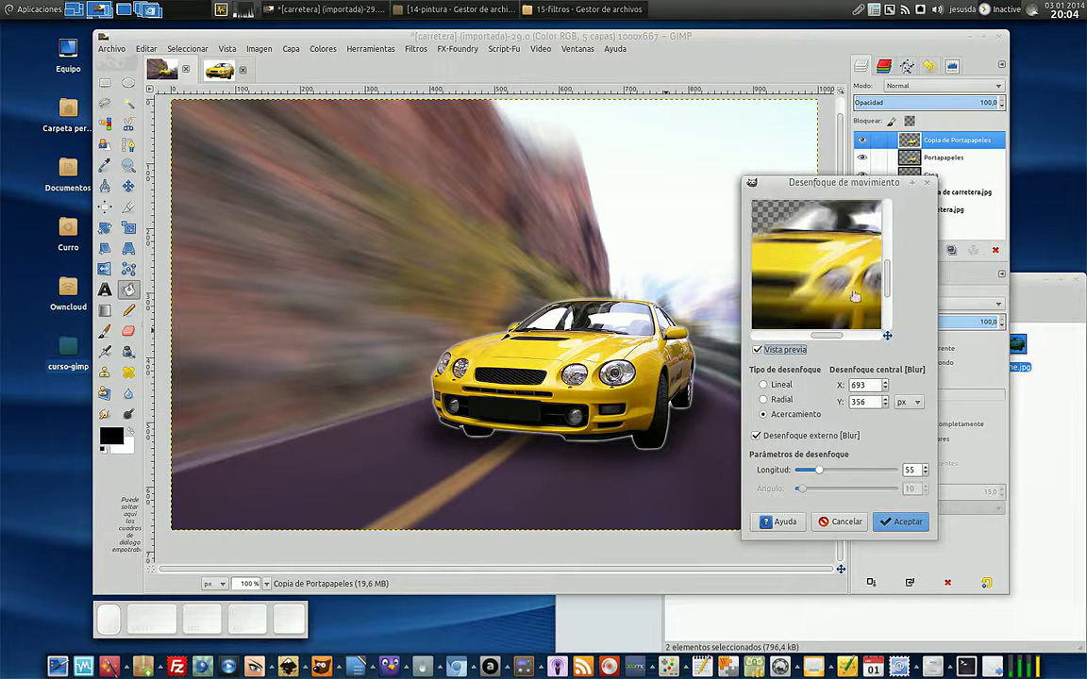
click(887, 523)
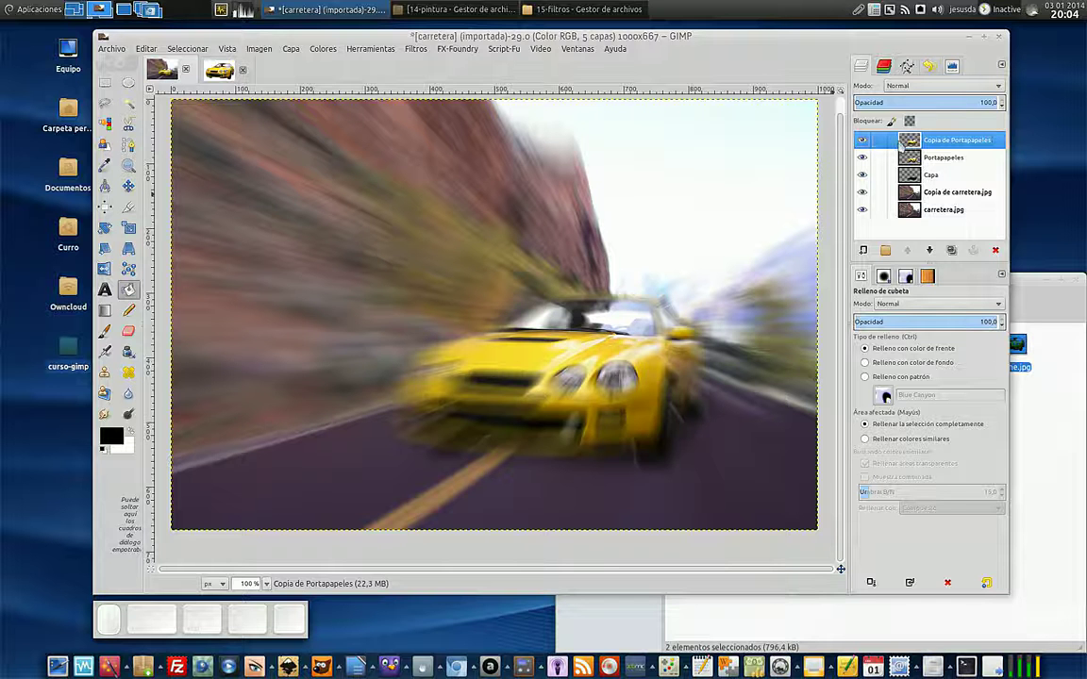
Place the blurred car copy below the shadow layer and reduce its opacity to 39.7 %
drag(909, 139, 915, 177)
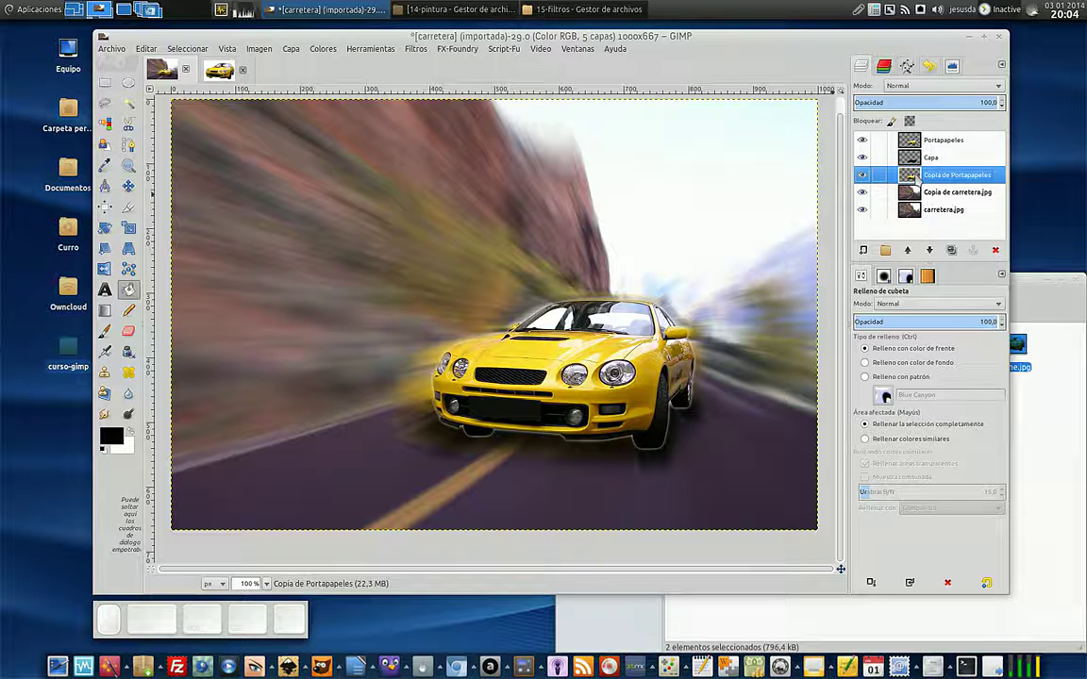
drag(990, 101, 910, 108)
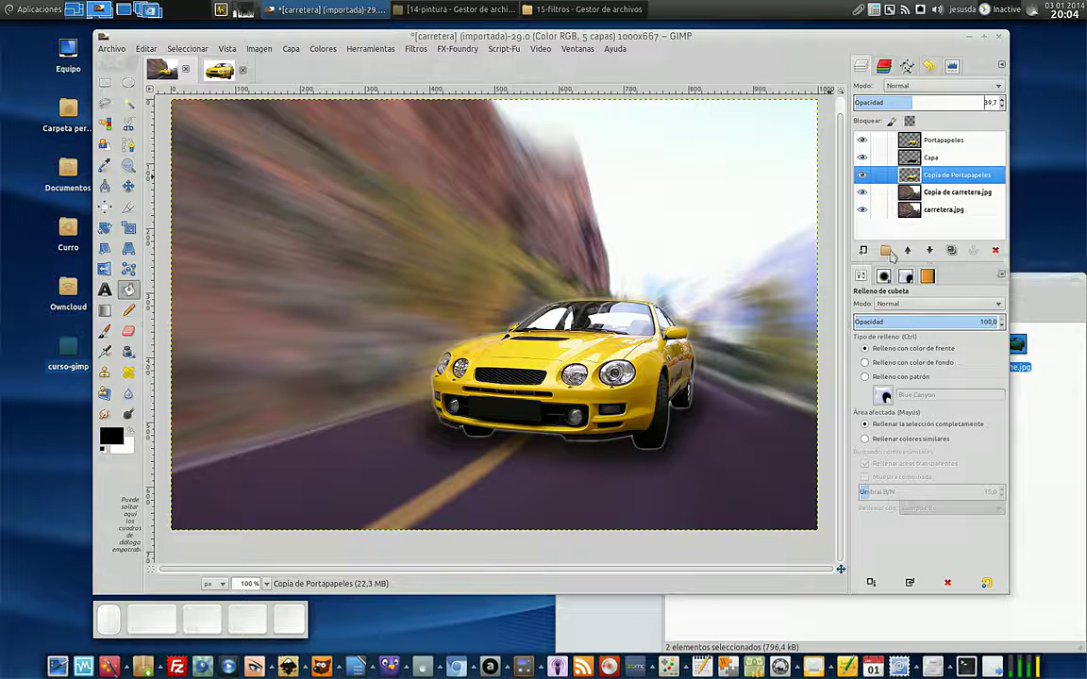
Move the original carretera.jpg layer to the top of the layer stack and hide it to compare with the composite
click(923, 213)
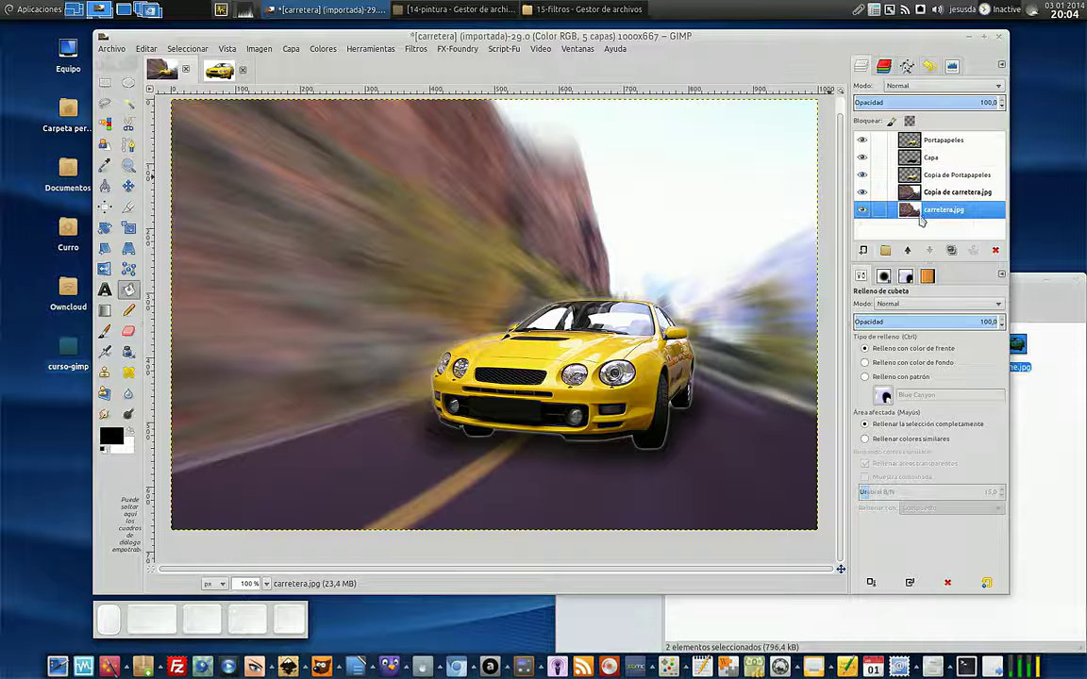
drag(917, 221, 911, 138)
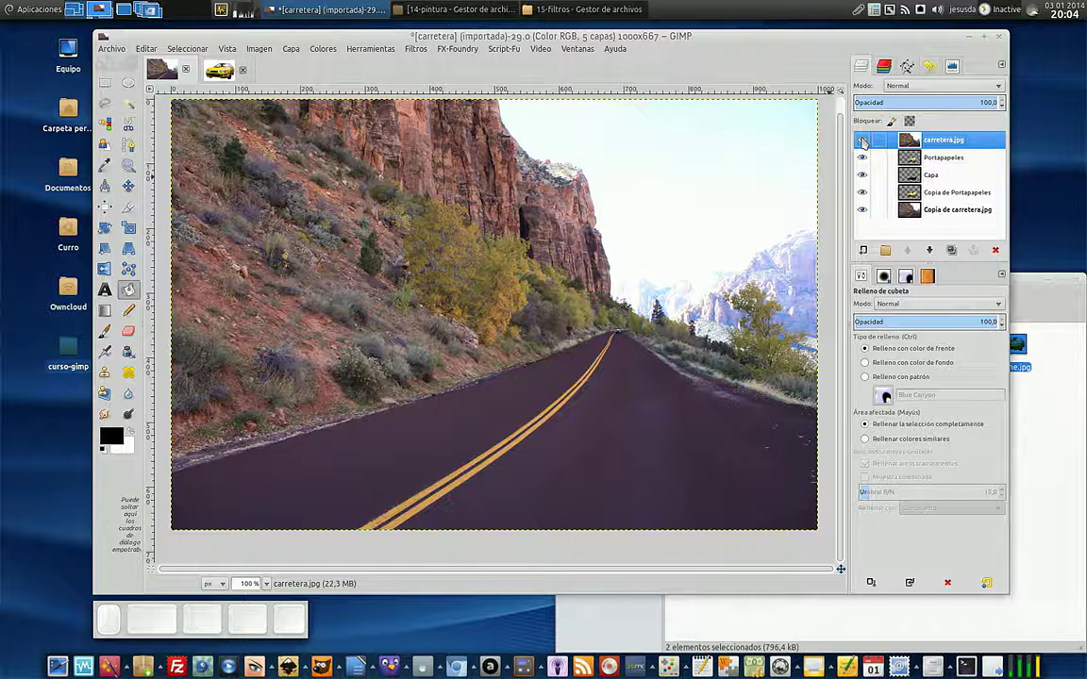
click(862, 141)
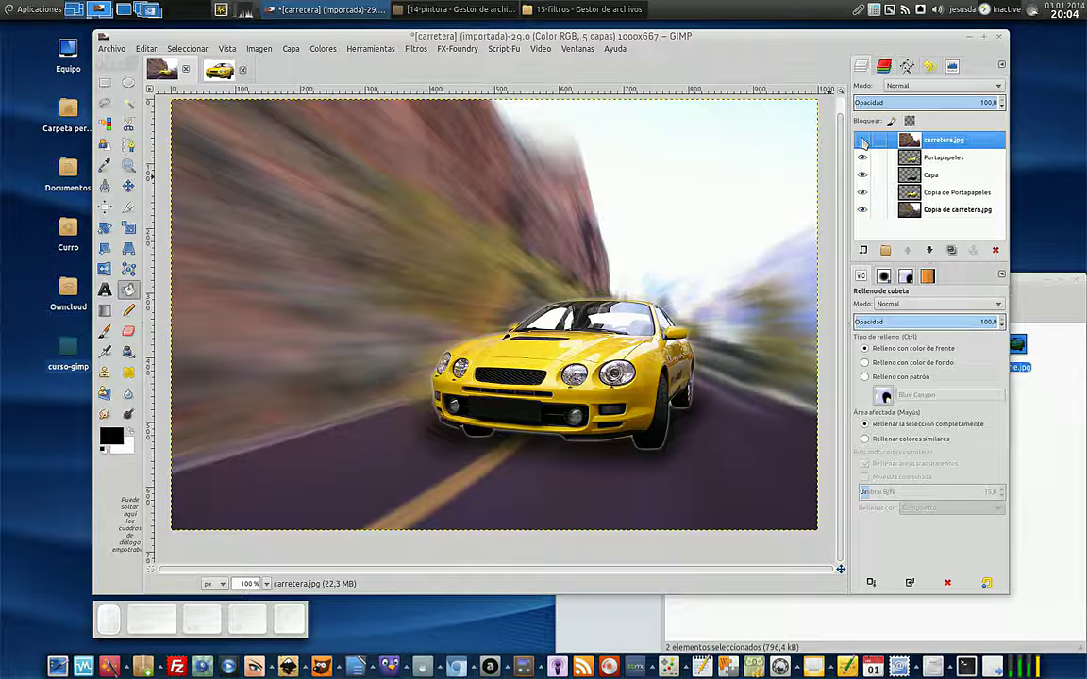